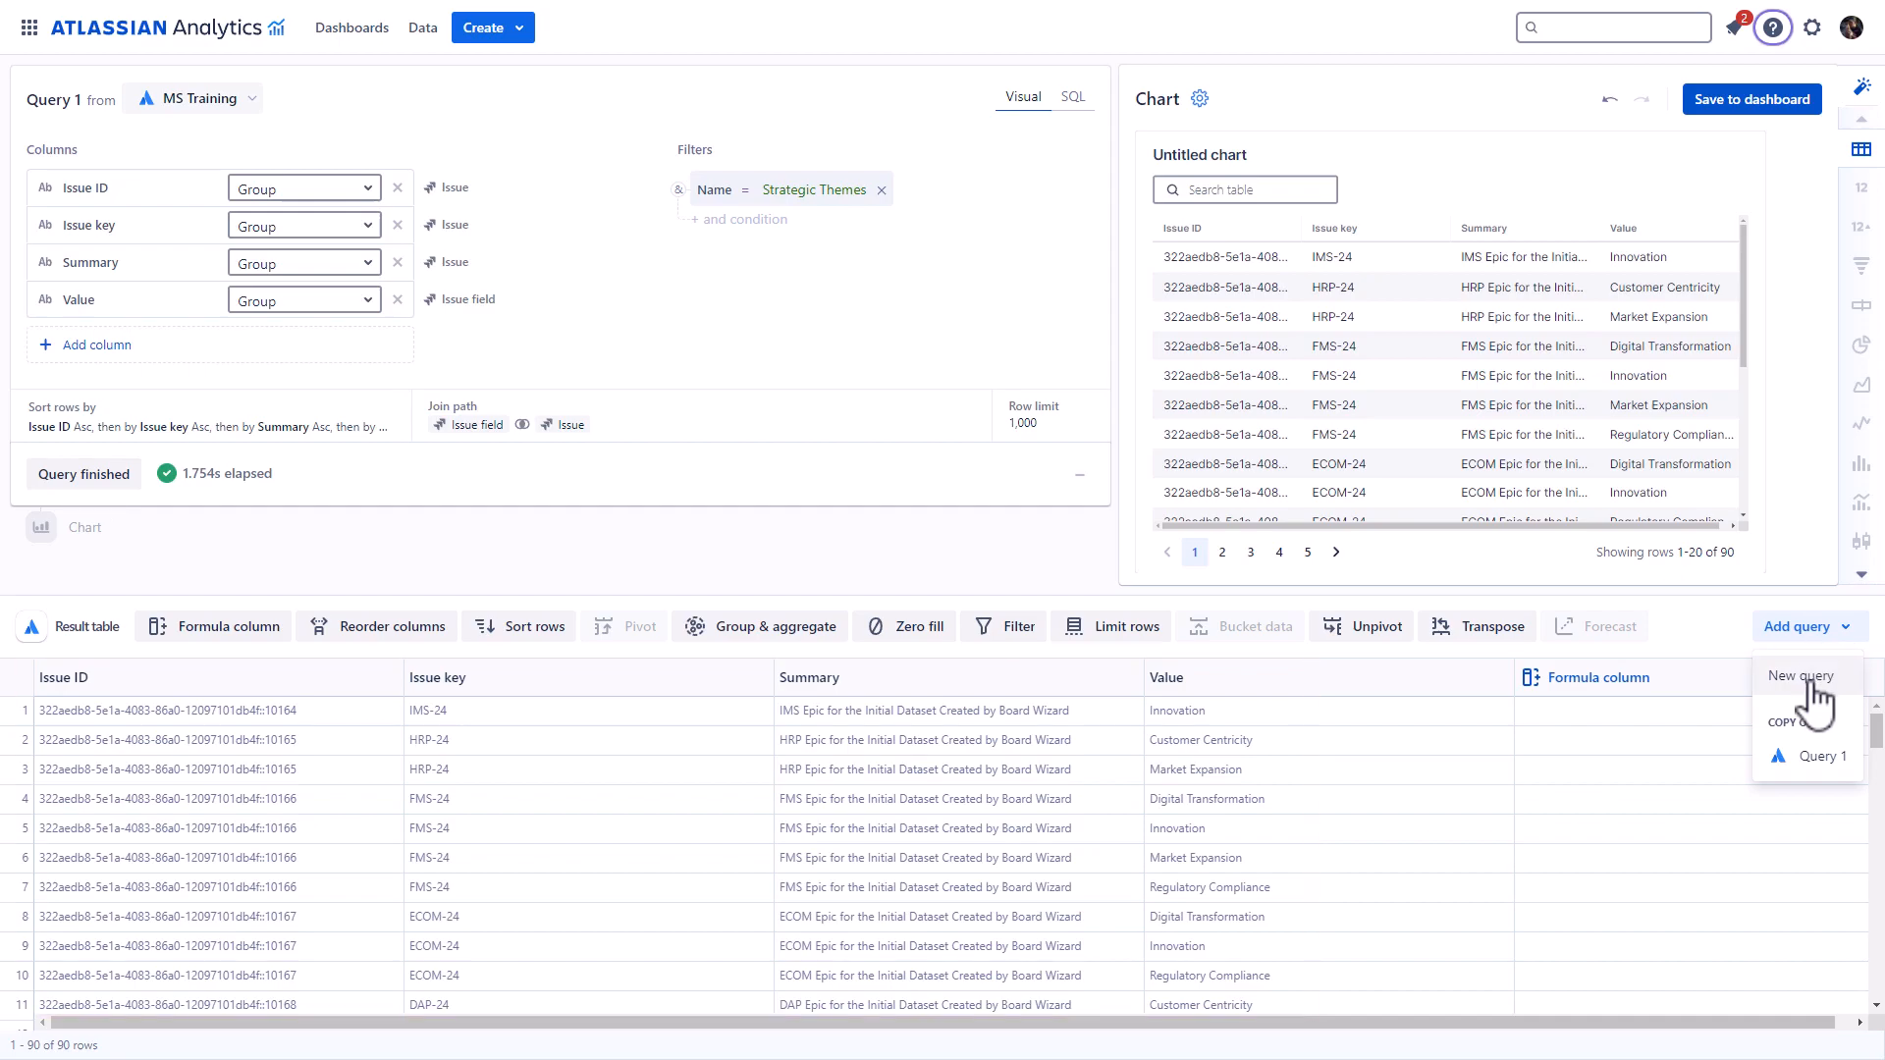
# - Add a second query from MS Training with the Issue ID and Value columns of the Issue field table
pyautogui.click(1812, 678)
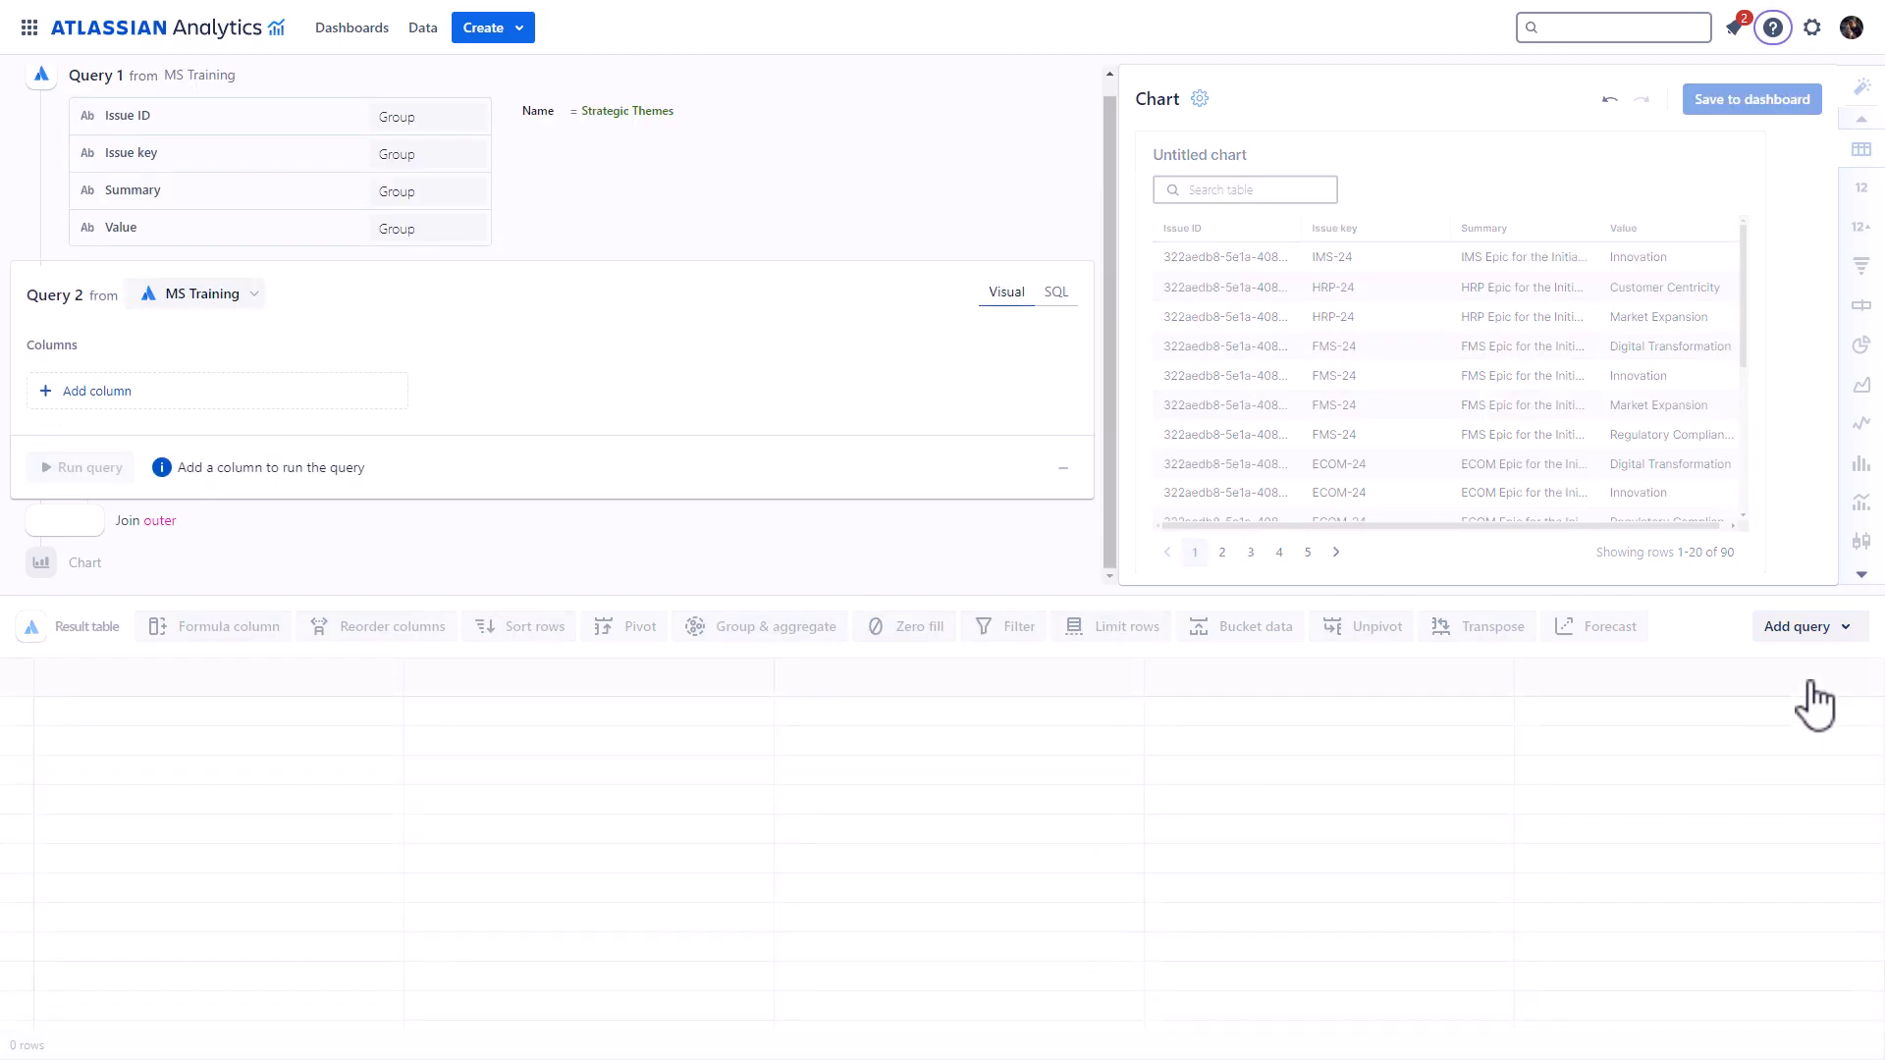
pyautogui.click(101, 400)
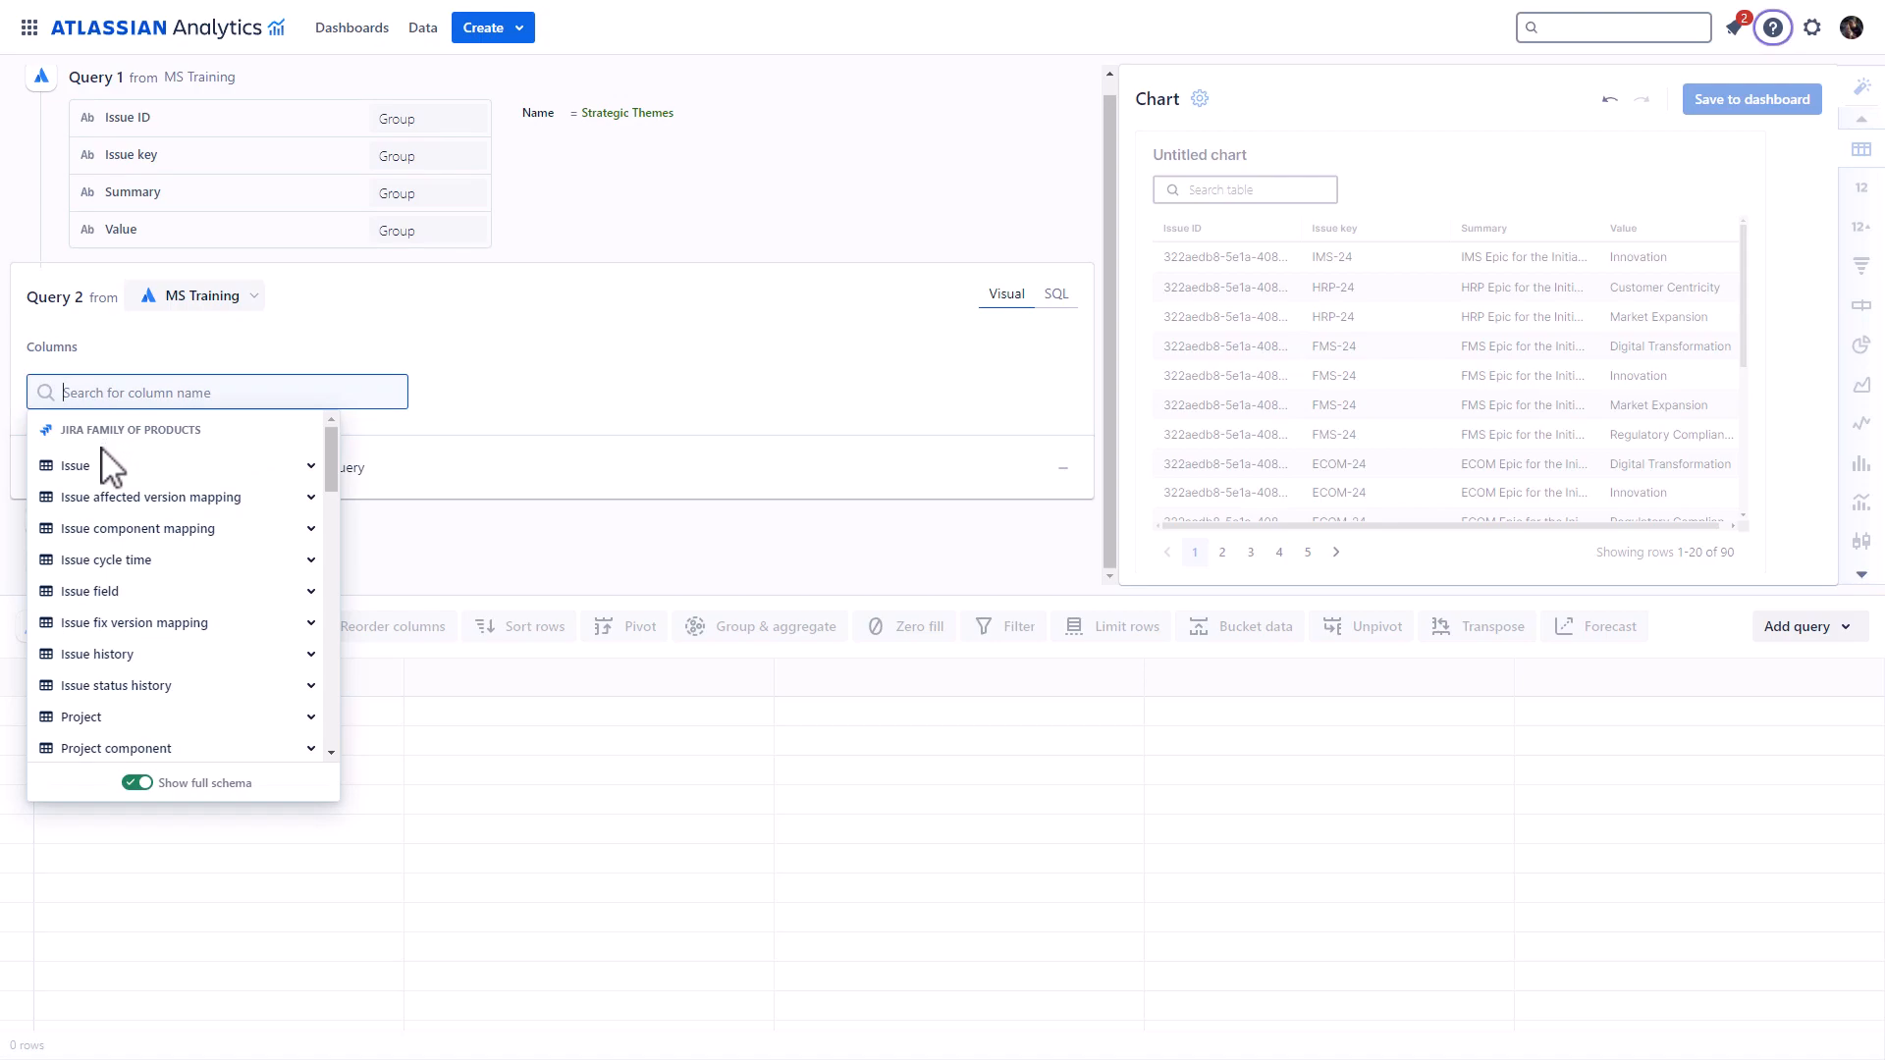
pyautogui.click(106, 592)
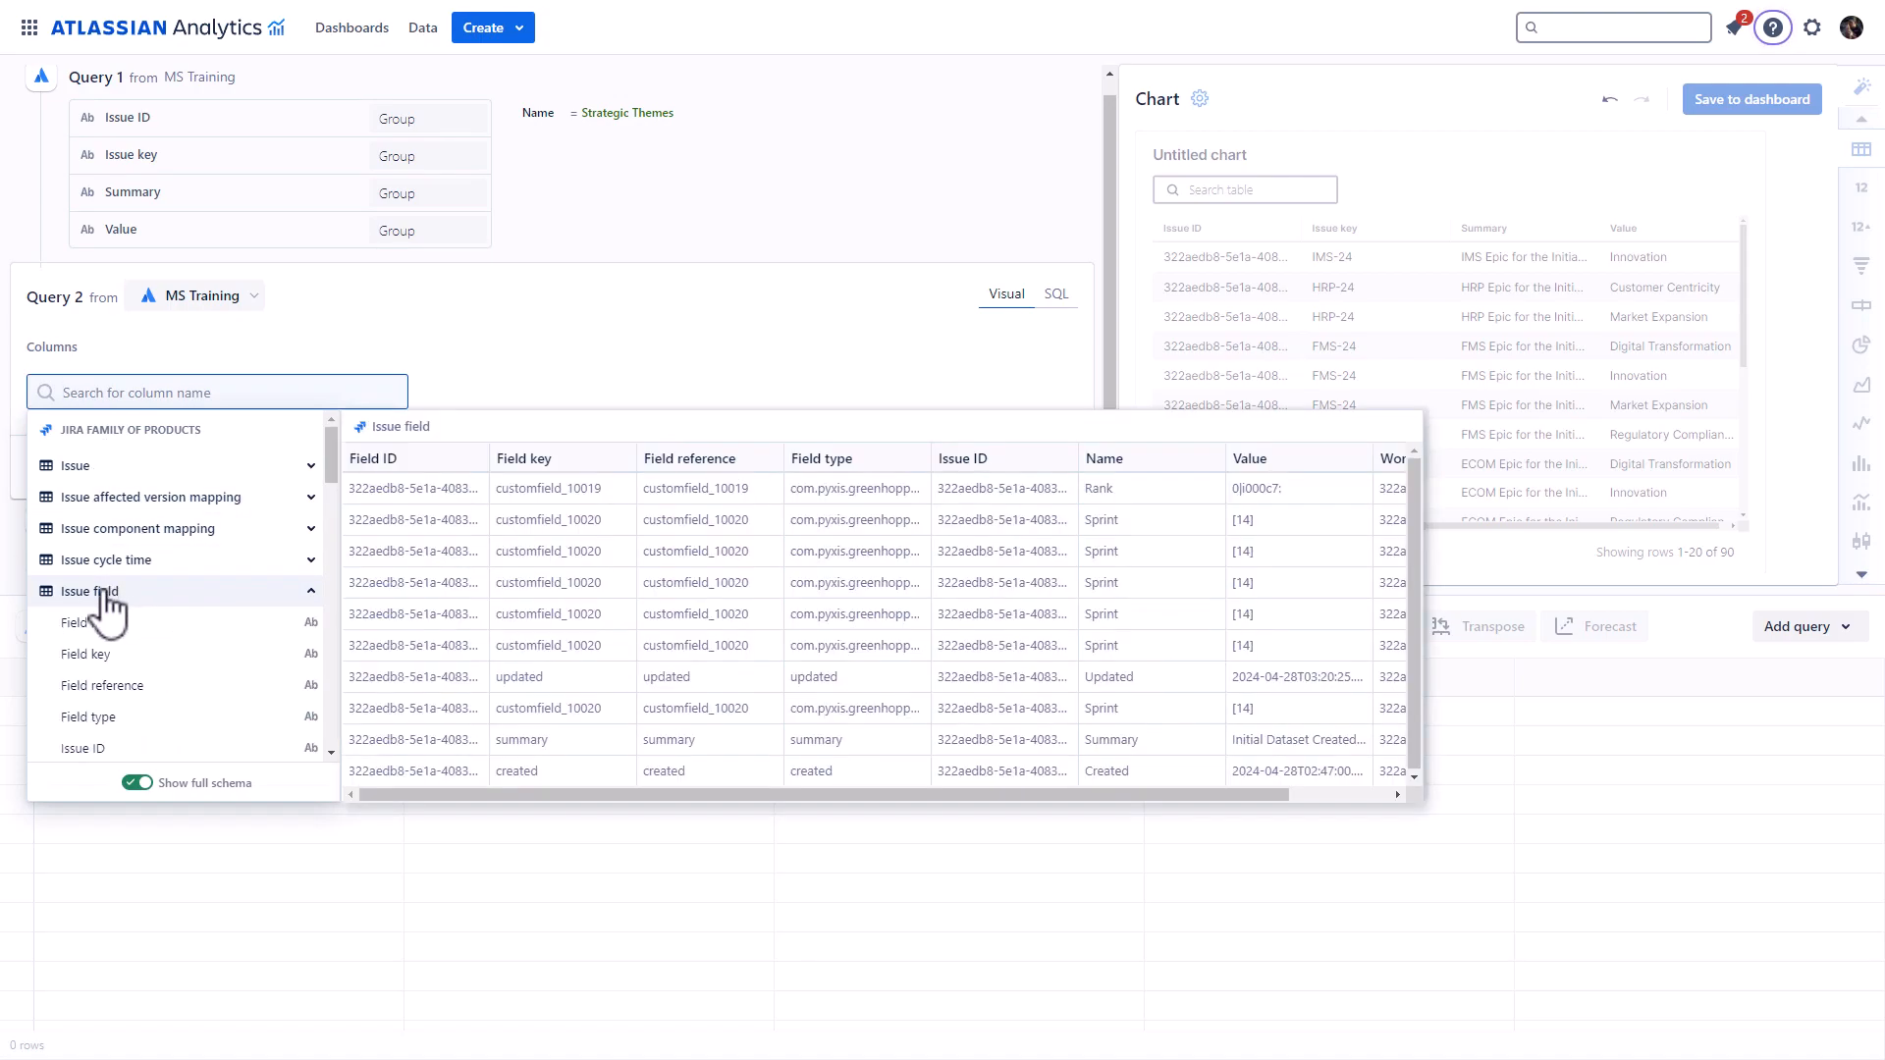
pyautogui.scroll(-1, 108, 649)
pyautogui.click(103, 648)
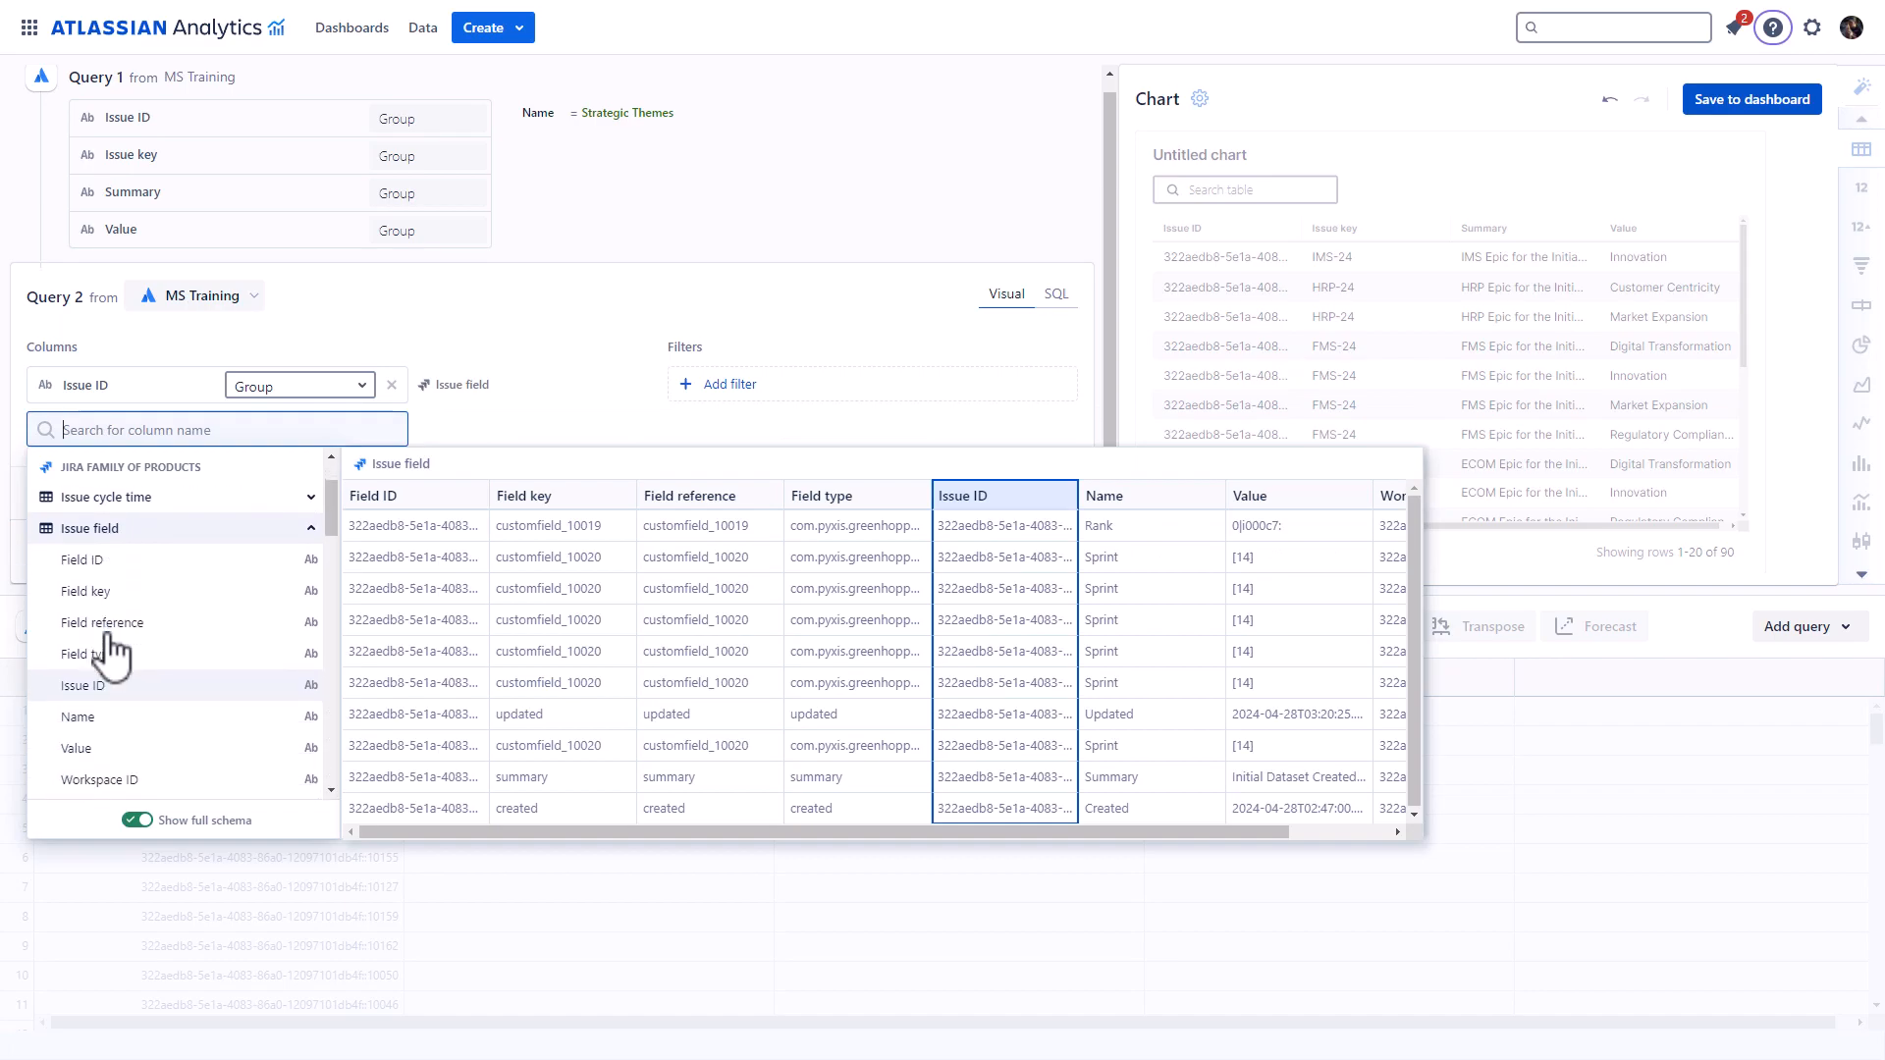
pyautogui.scroll(-2, 114, 658)
pyautogui.click(113, 661)
# - Filter the second query to Name = Business Benefit Categories and run it
pyautogui.click(730, 384)
pyautogui.click(724, 694)
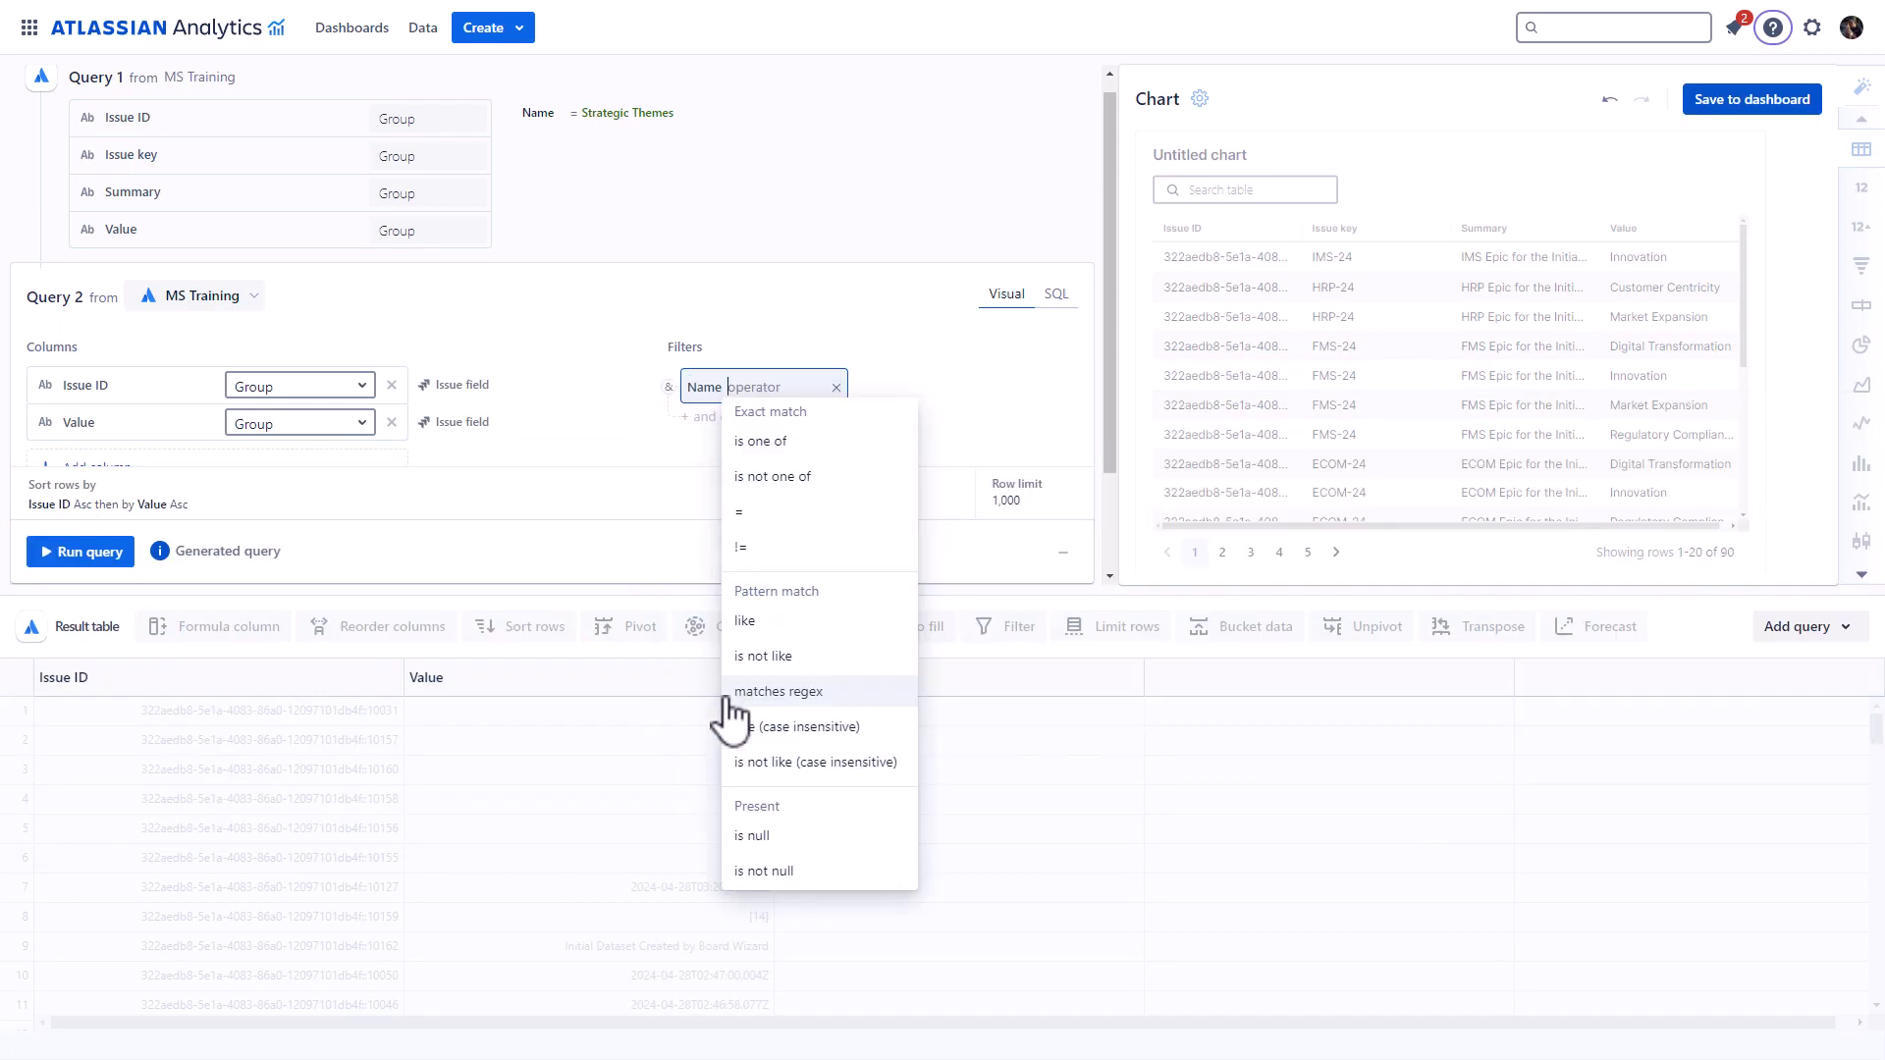
pyautogui.click(764, 515)
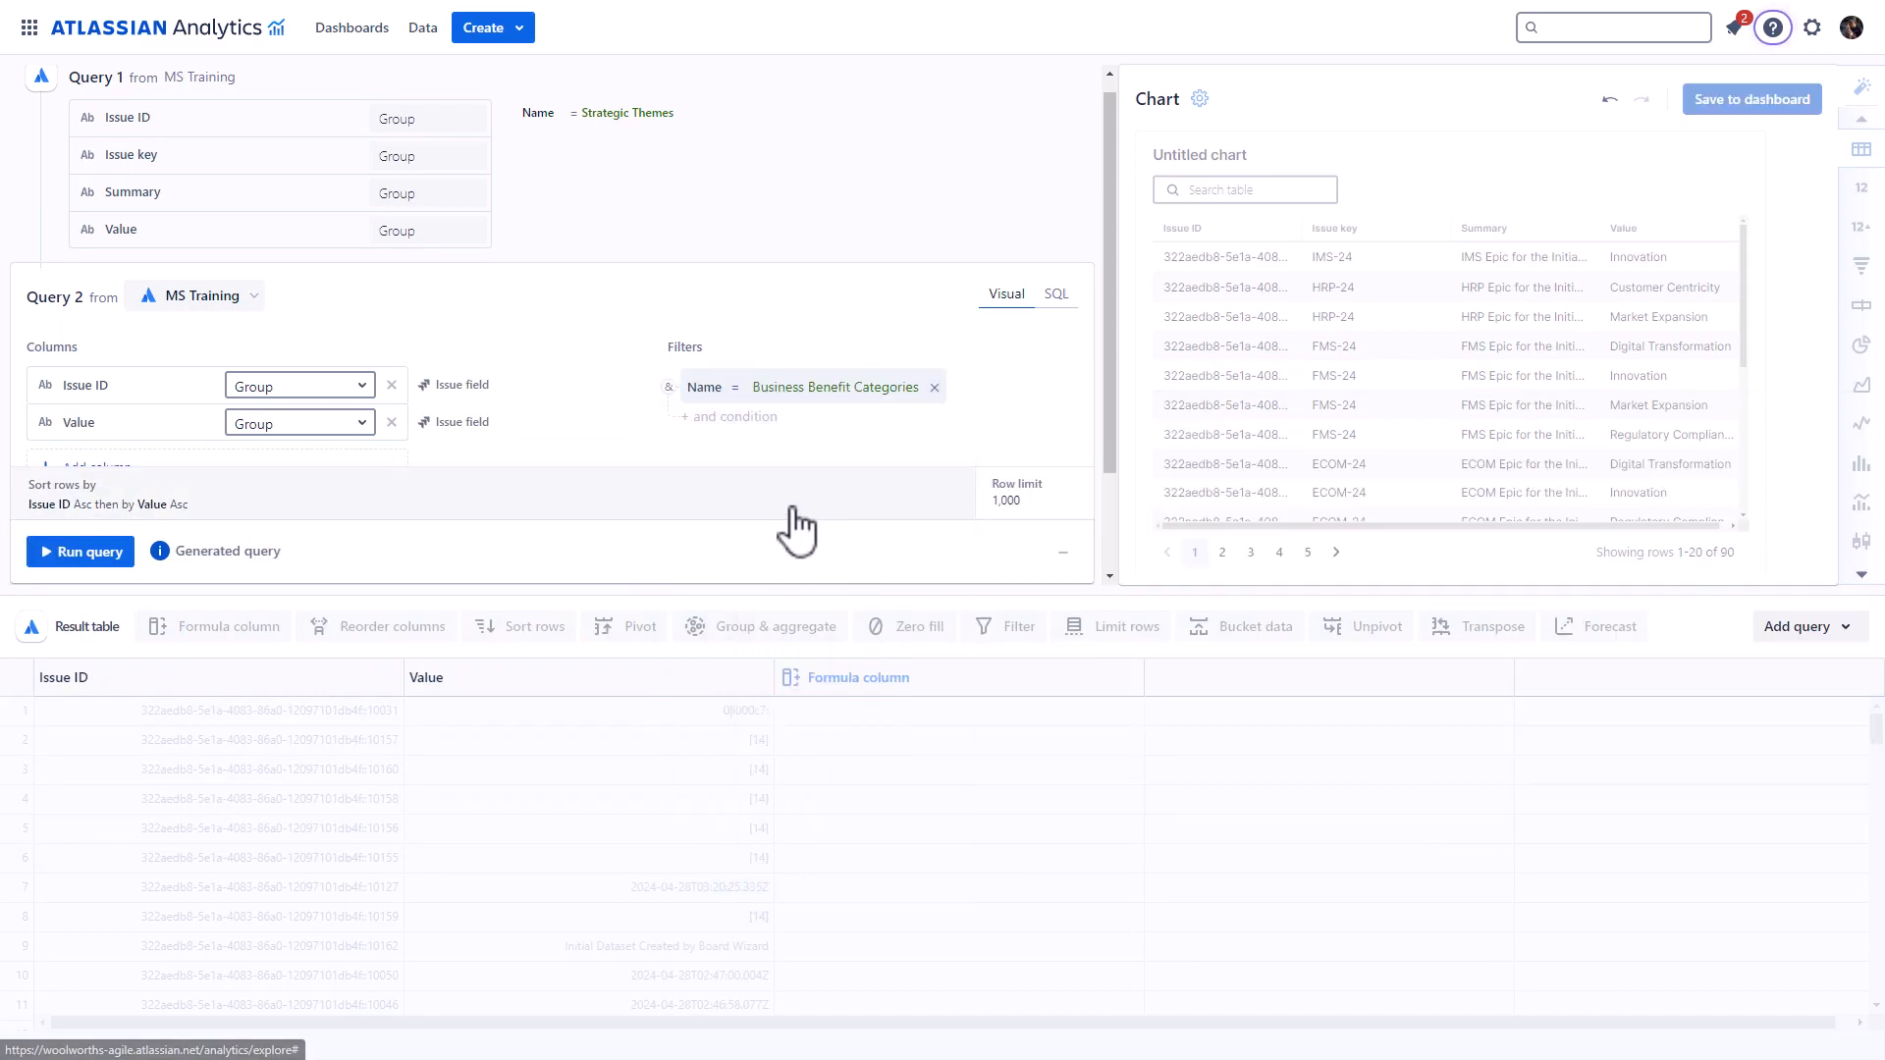
pyautogui.click(102, 556)
pyautogui.scroll(-2, 167, 530)
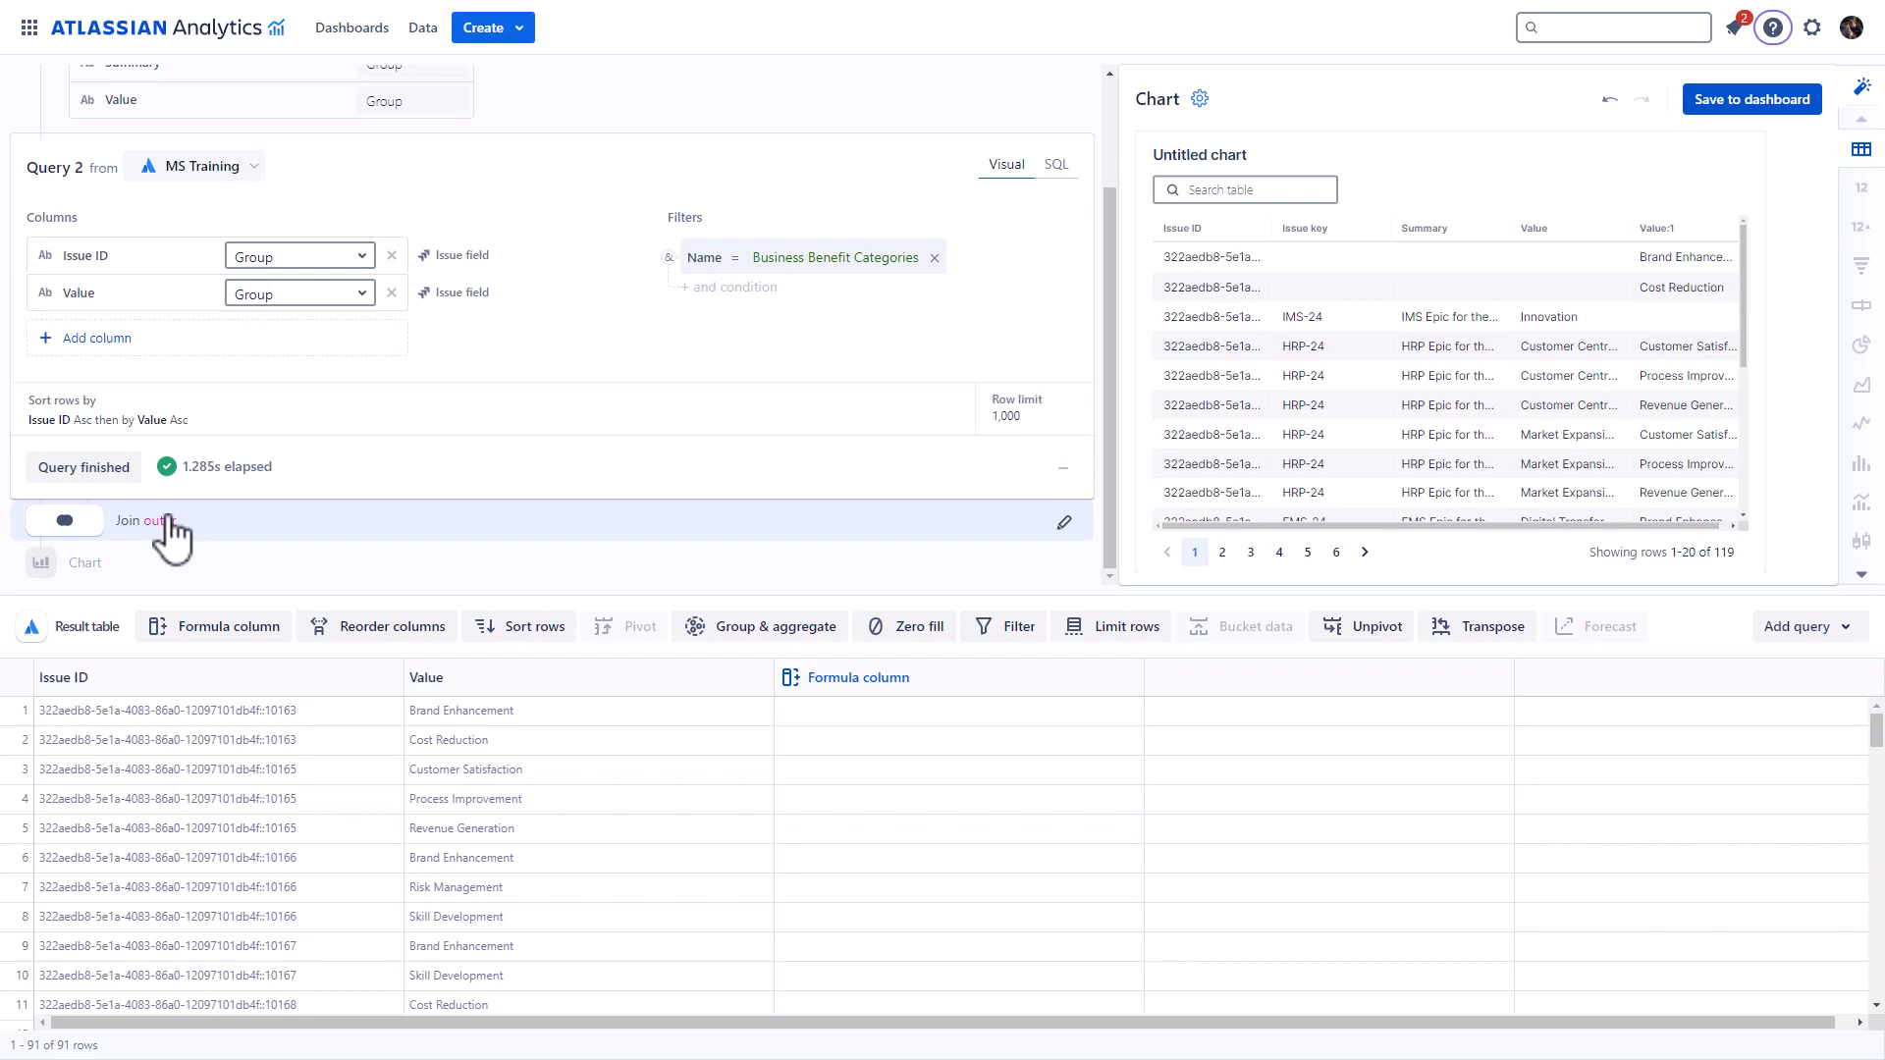
# - In the outer join's result table, rename the Value column to Strategic Themes and Value:1 to Business Benefit Categories
pyautogui.click(173, 530)
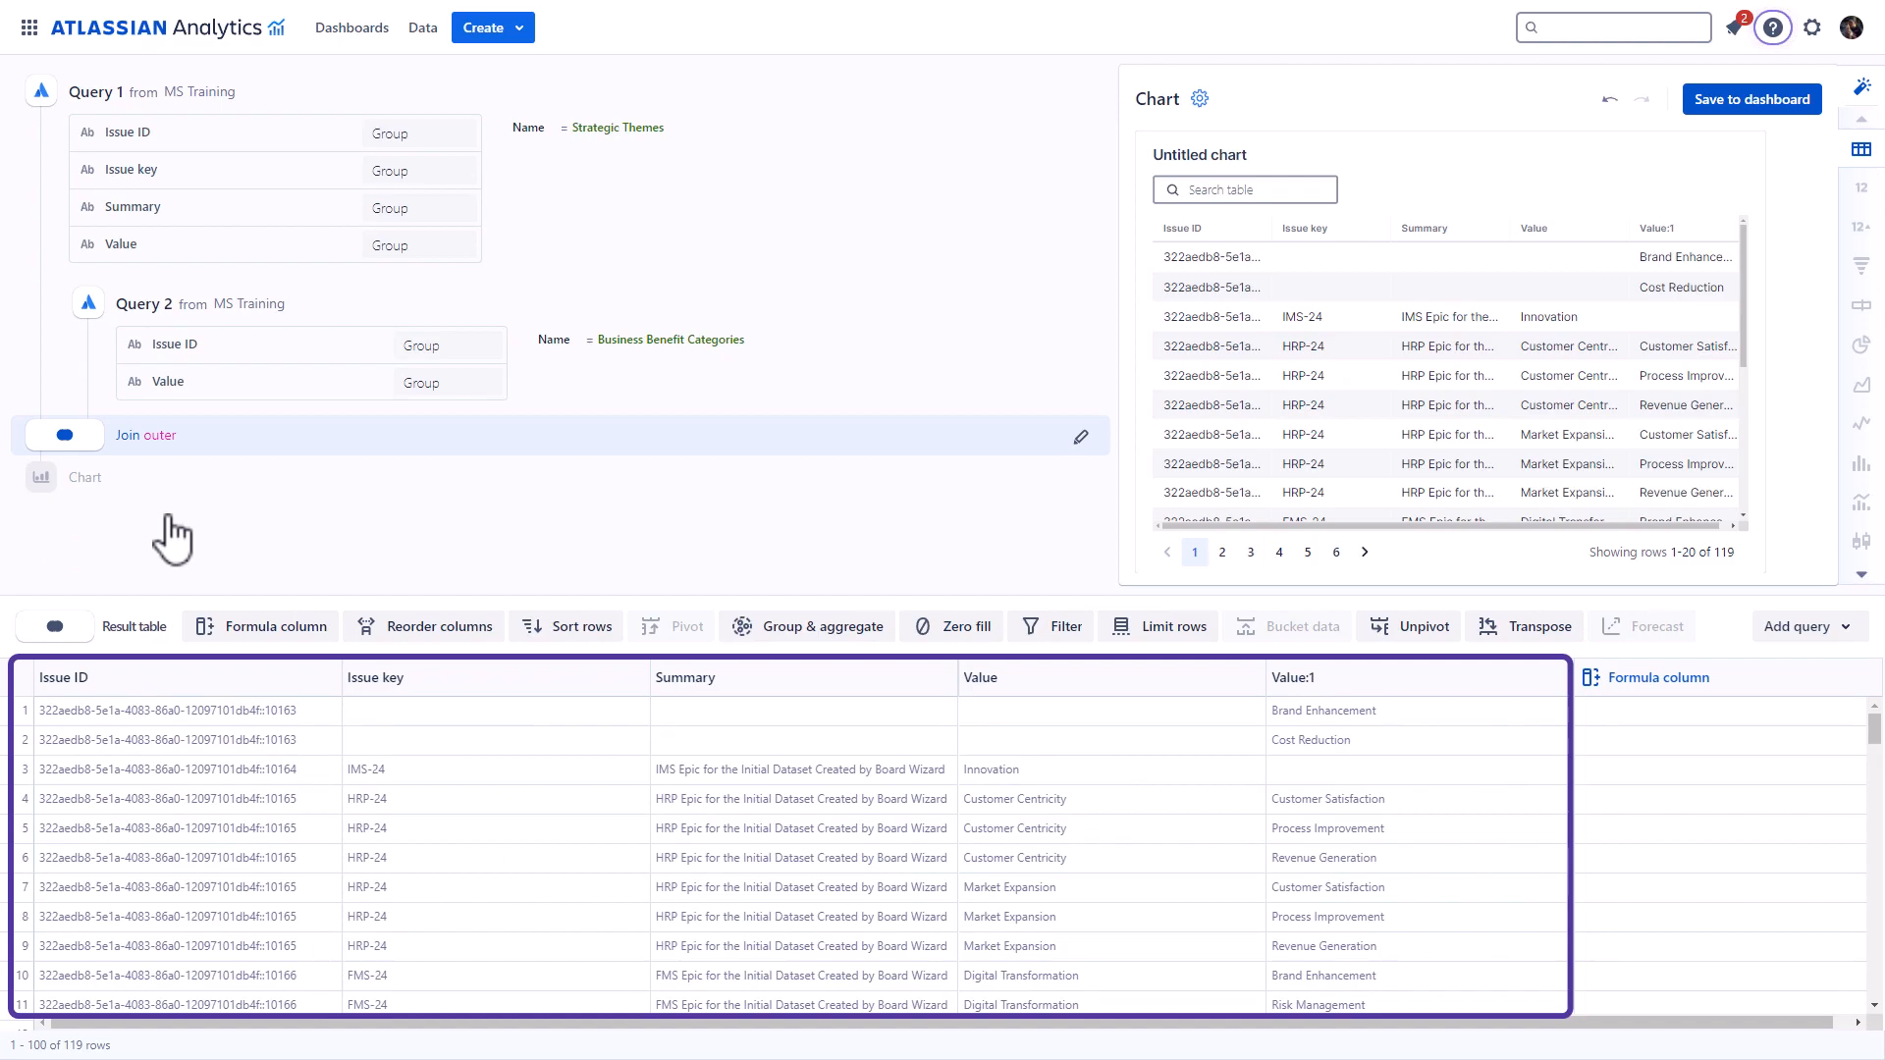
pyautogui.click(1000, 679)
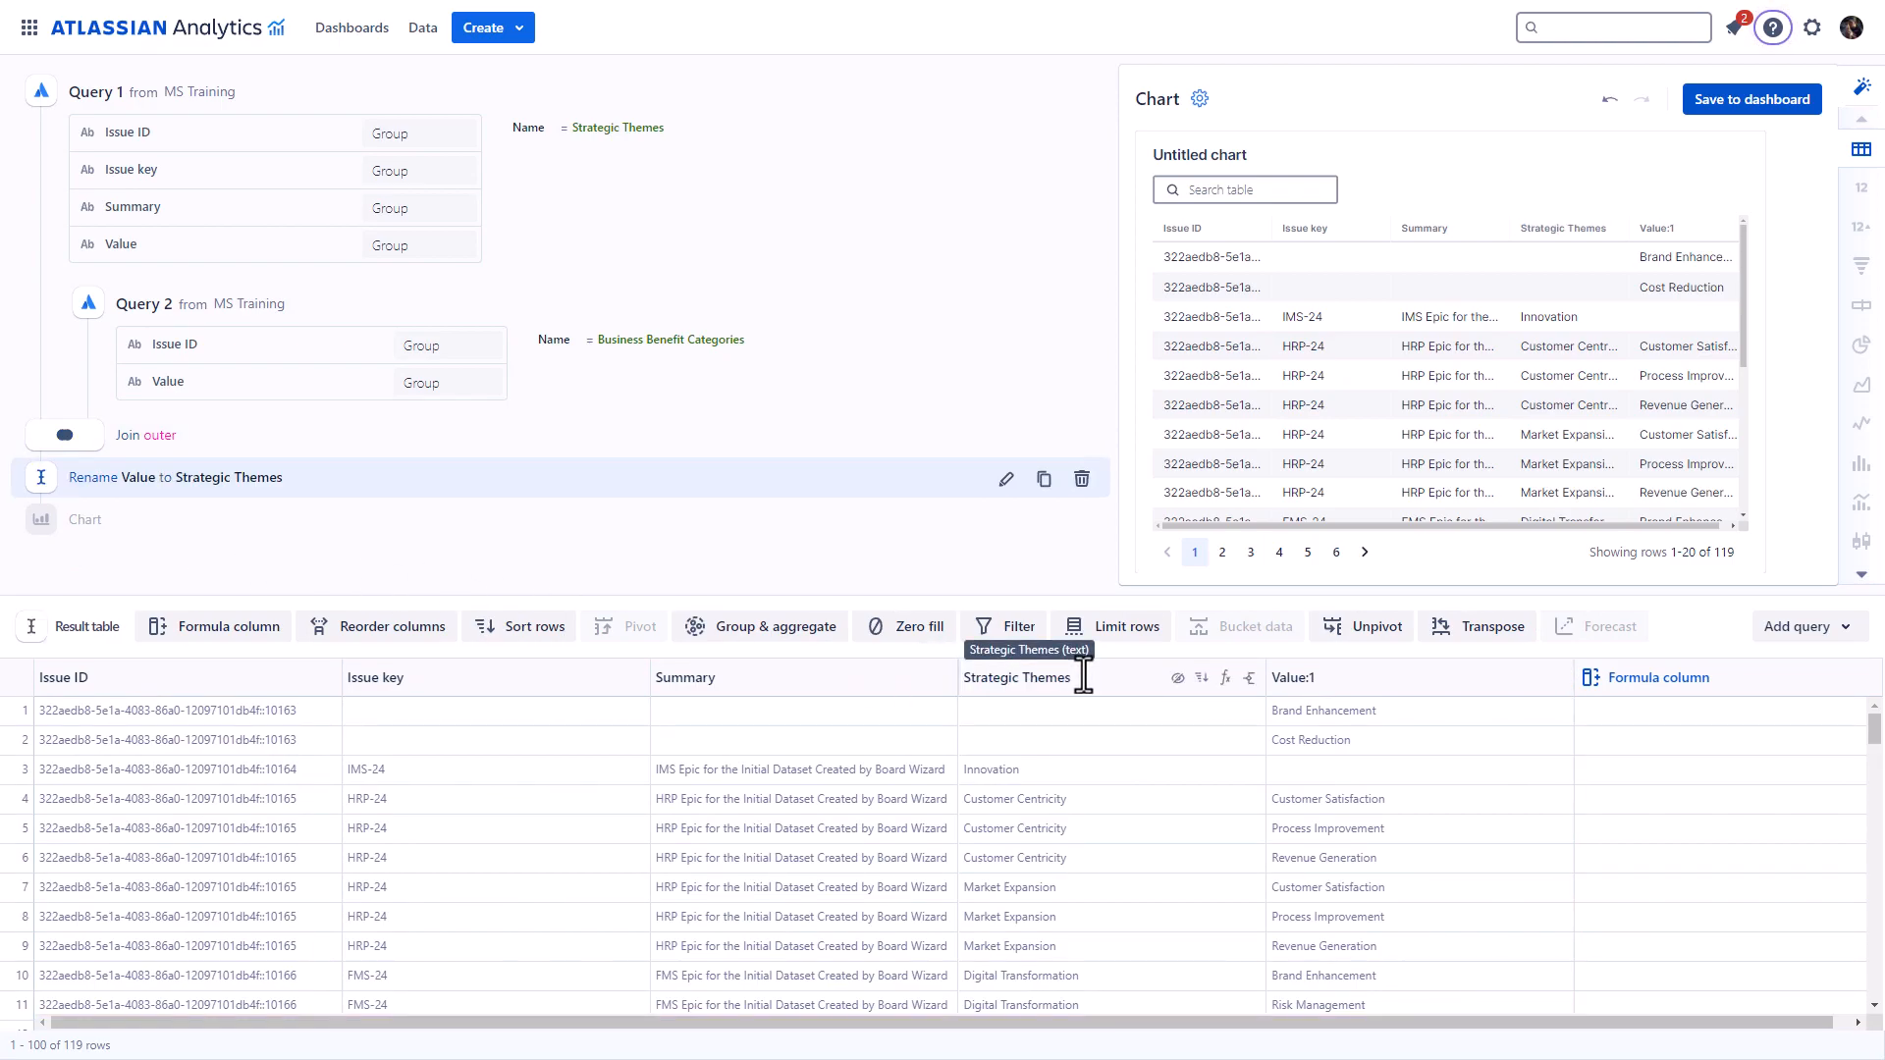
pyautogui.click(1294, 677)
pyautogui.write('Business Benefit Categories')
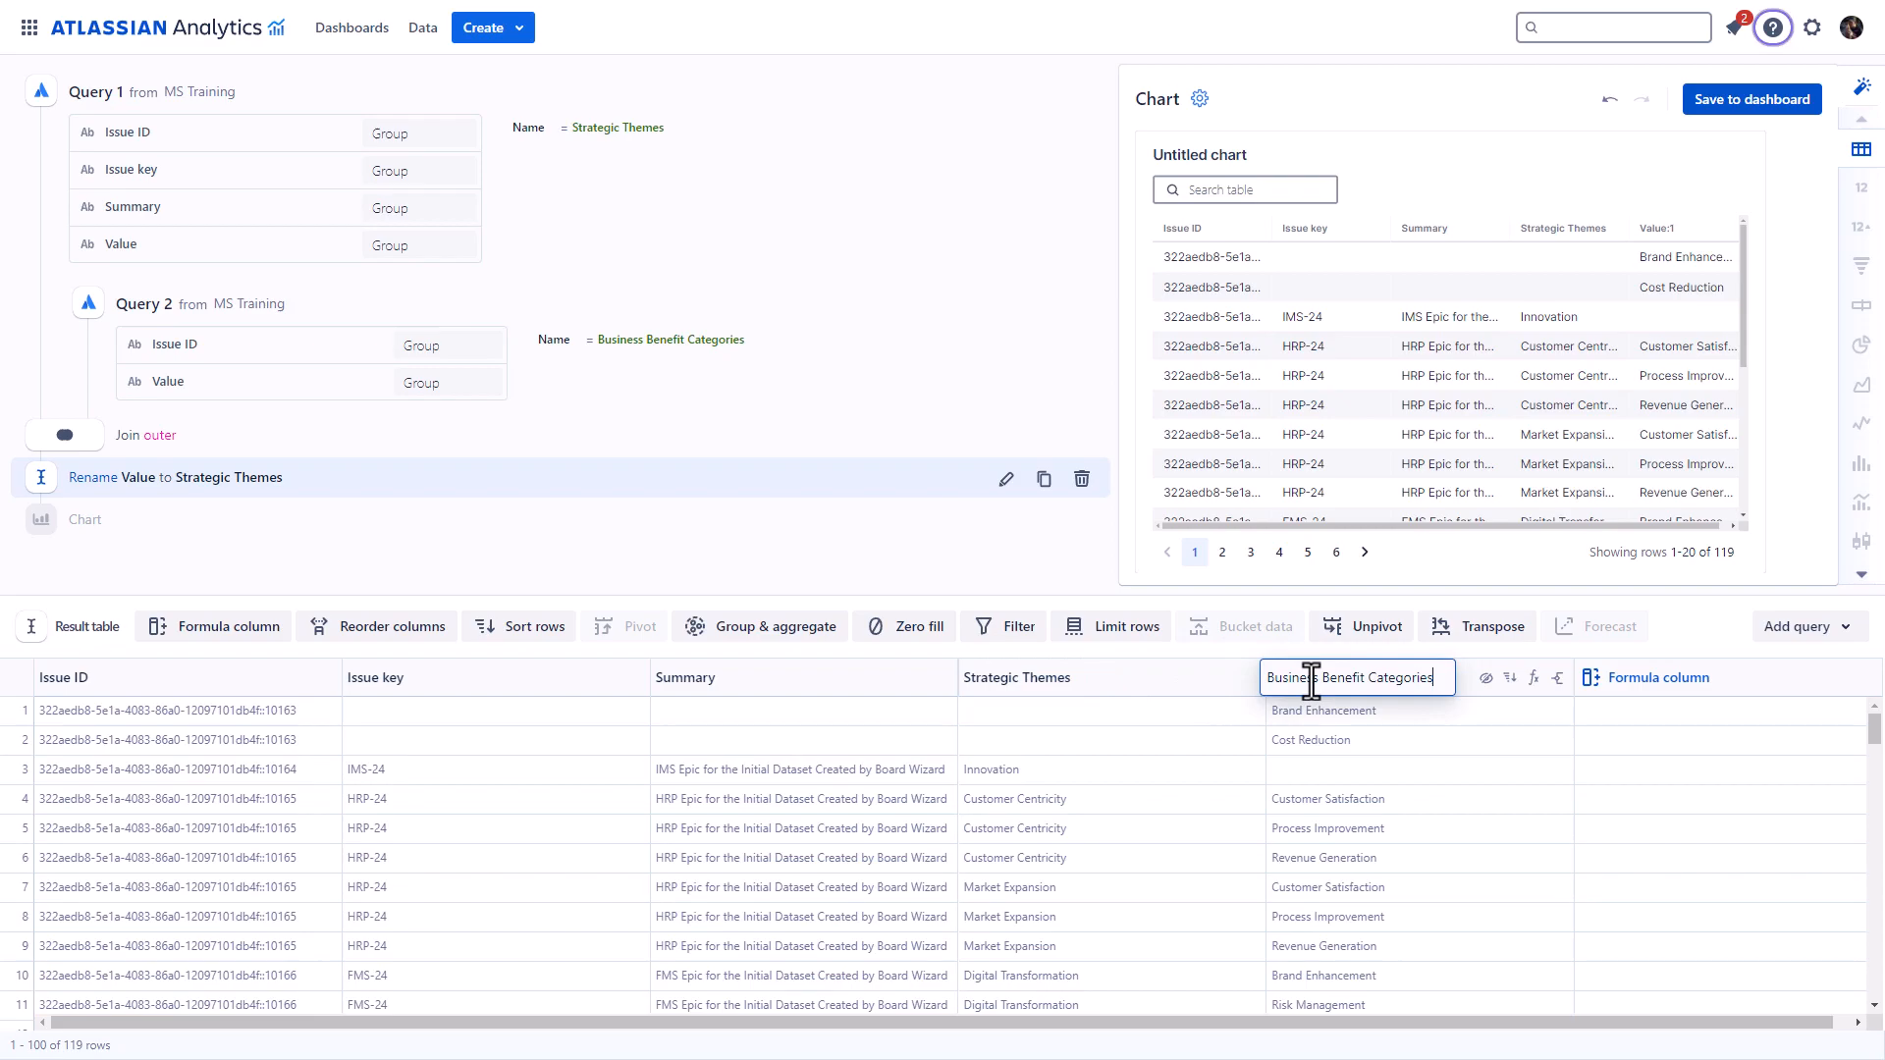
pyautogui.press('Return')
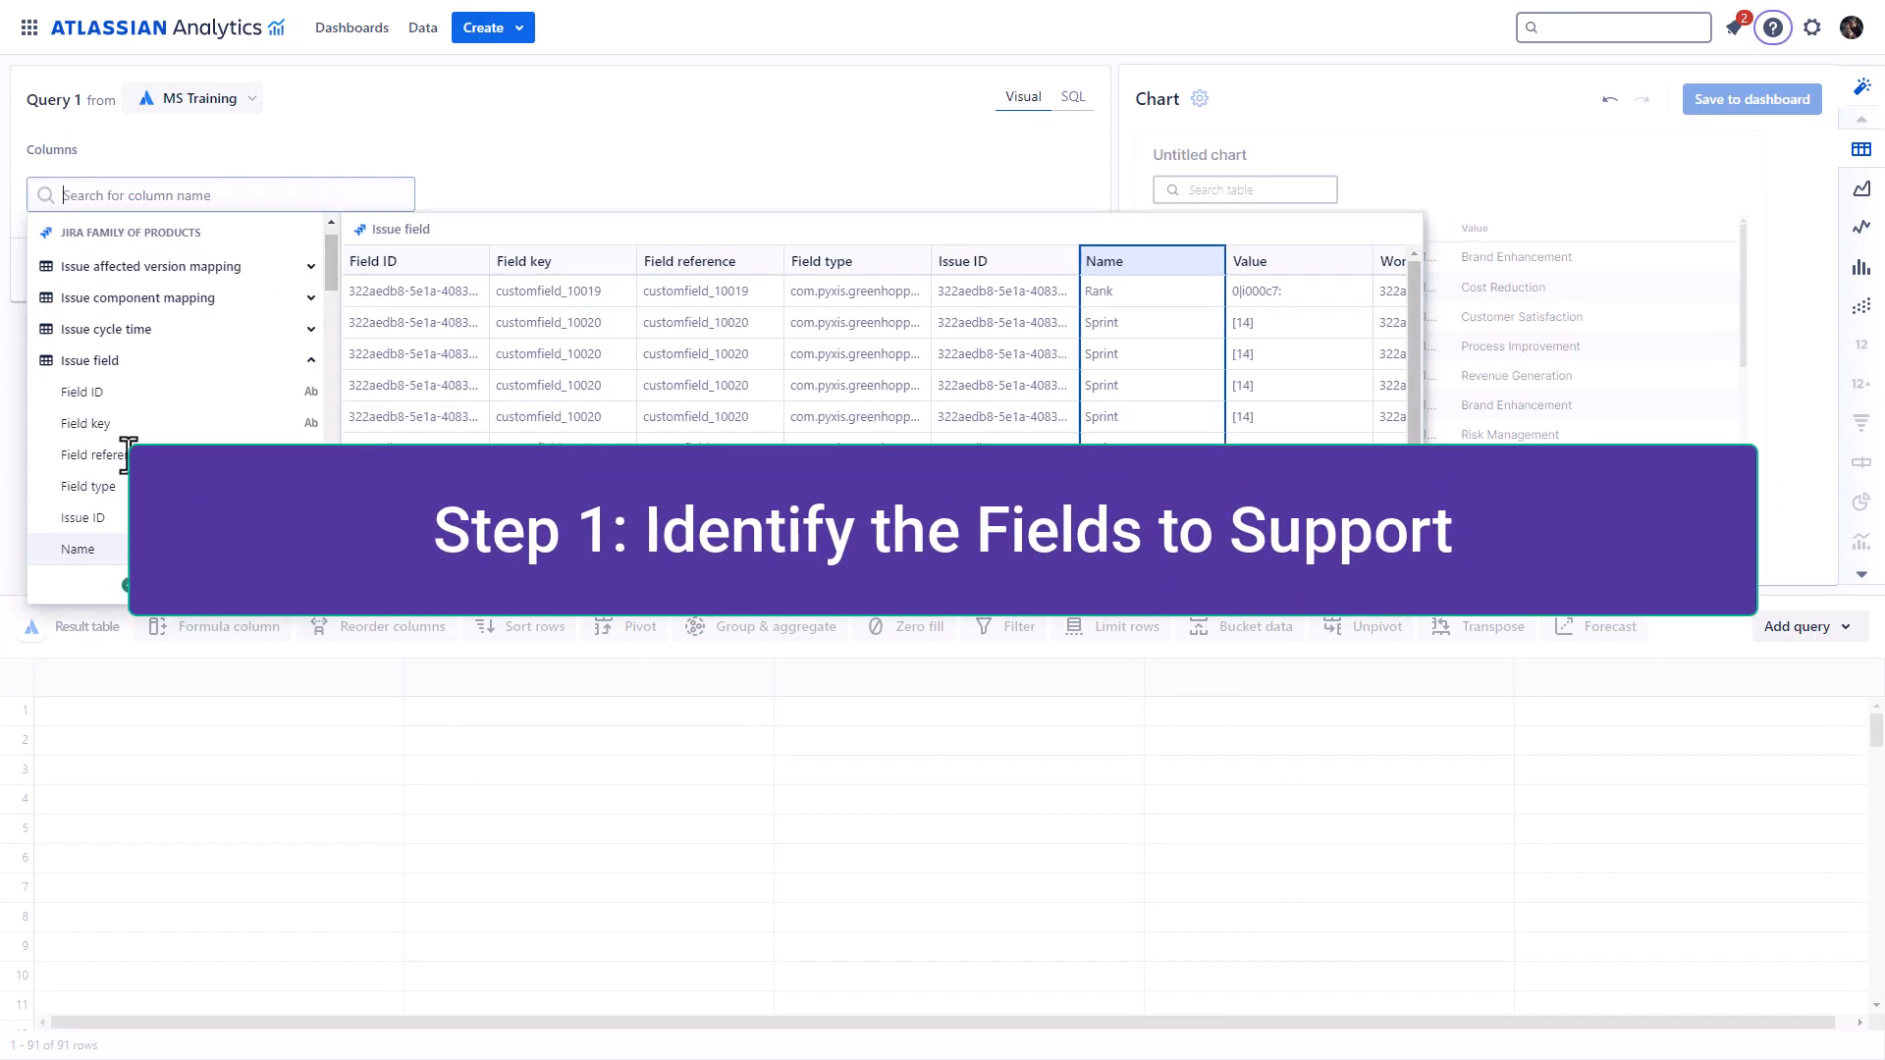
# - Query the Issue field table's Name and Field type columns, filtered to Field type like (case insensitive) %multiselect%
pyautogui.click(79, 547)
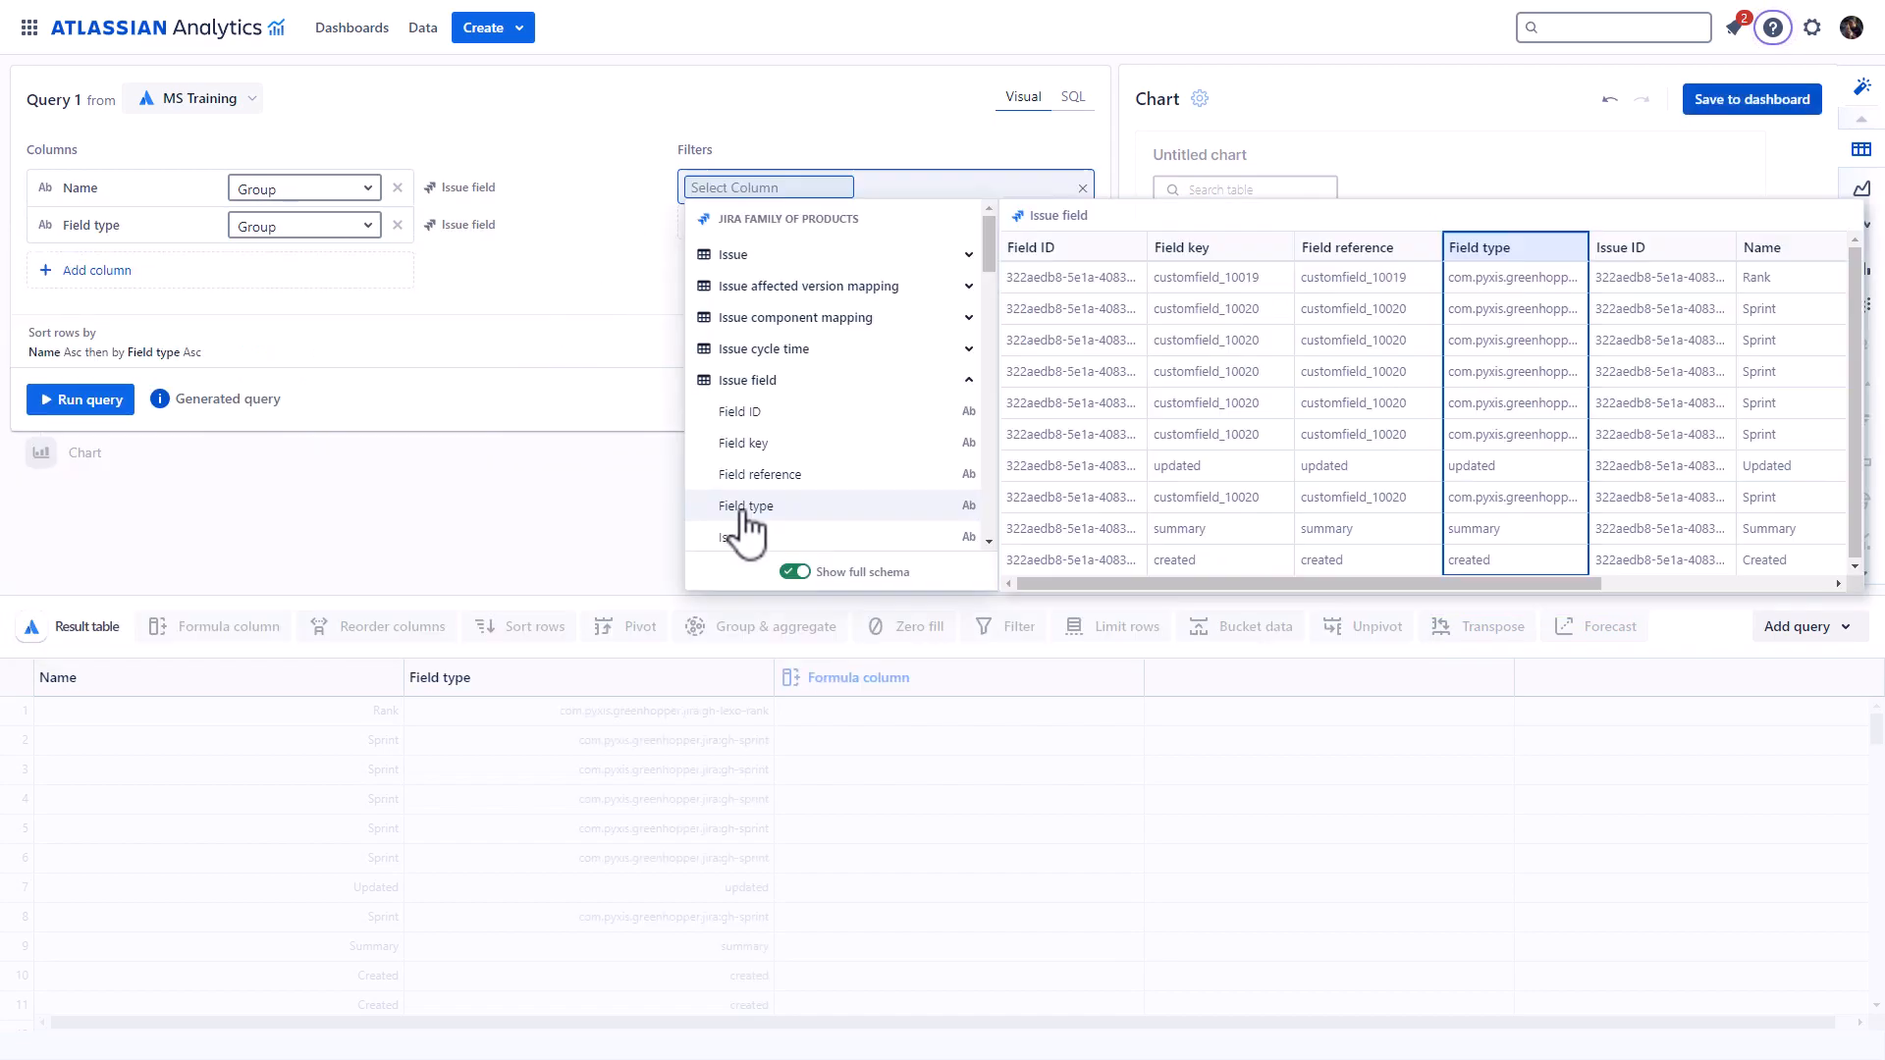
pyautogui.click(741, 526)
pyautogui.click(799, 539)
pyautogui.write('%multiselect%')
pyautogui.press('Return')
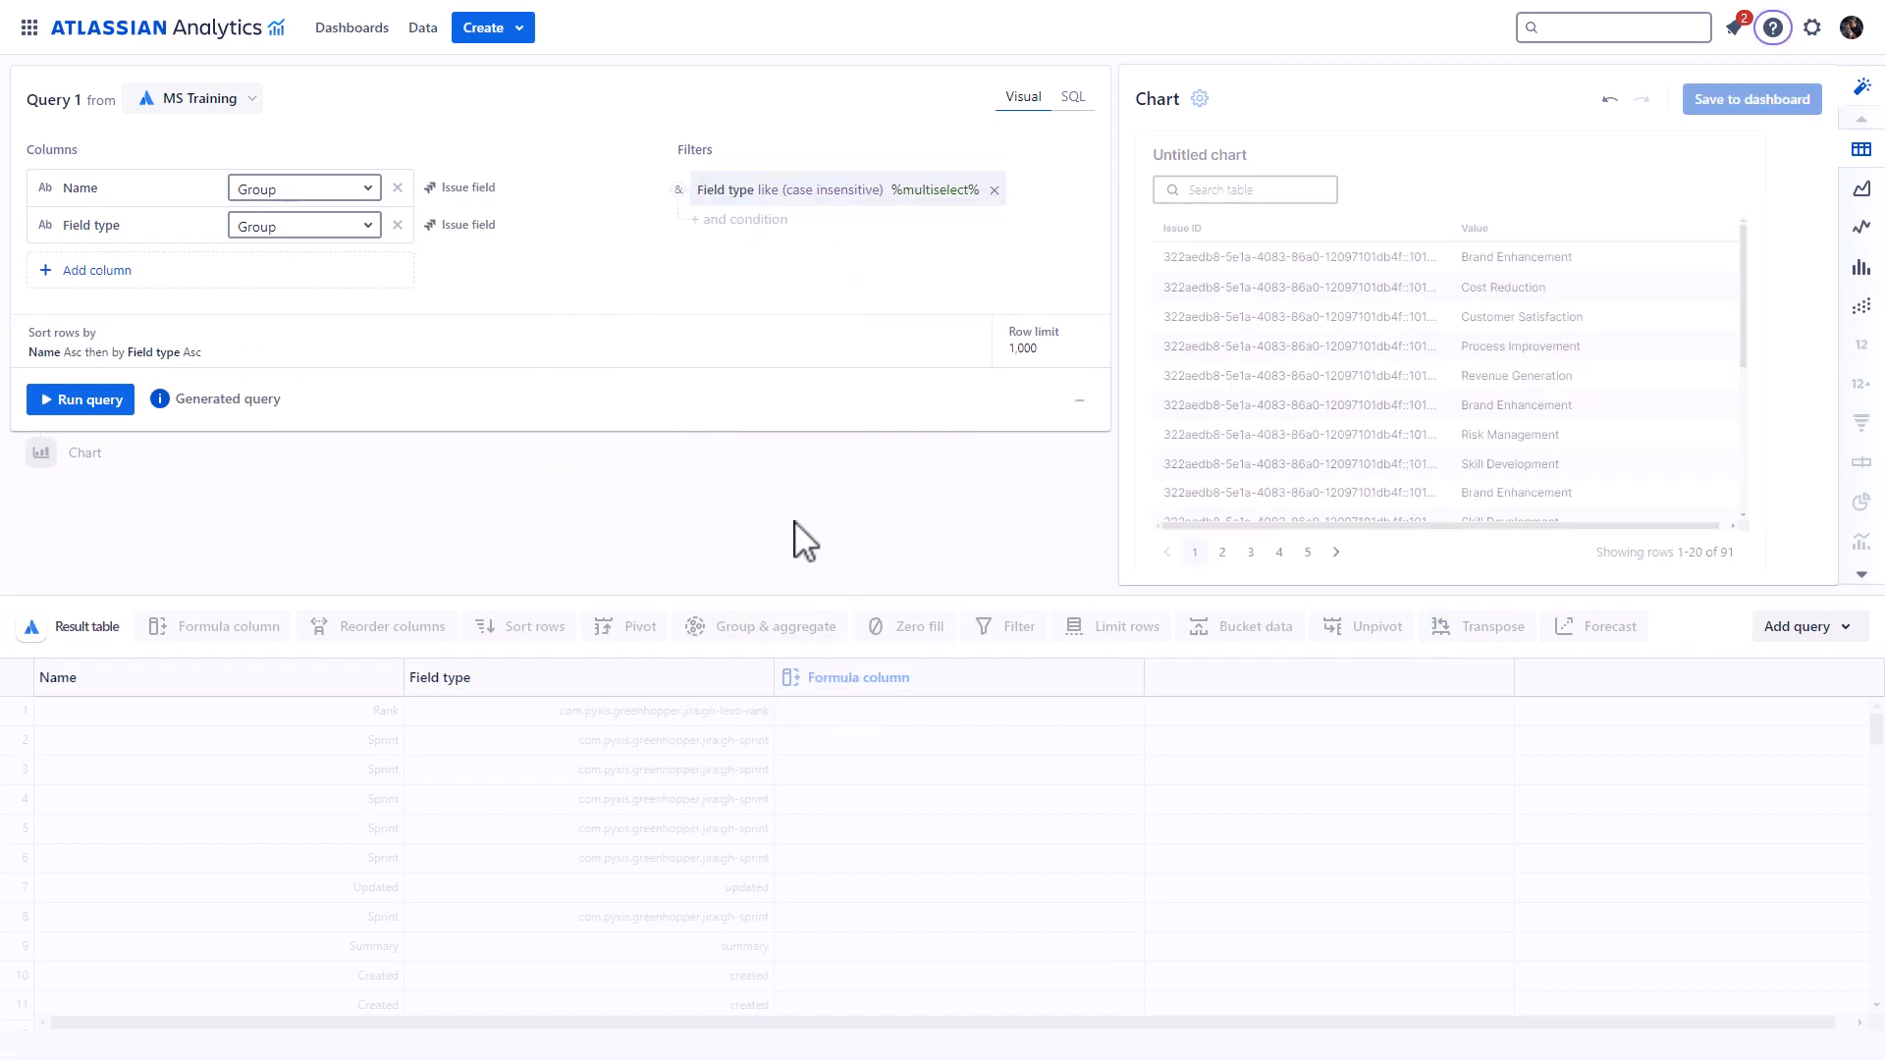
pyautogui.click(77, 404)
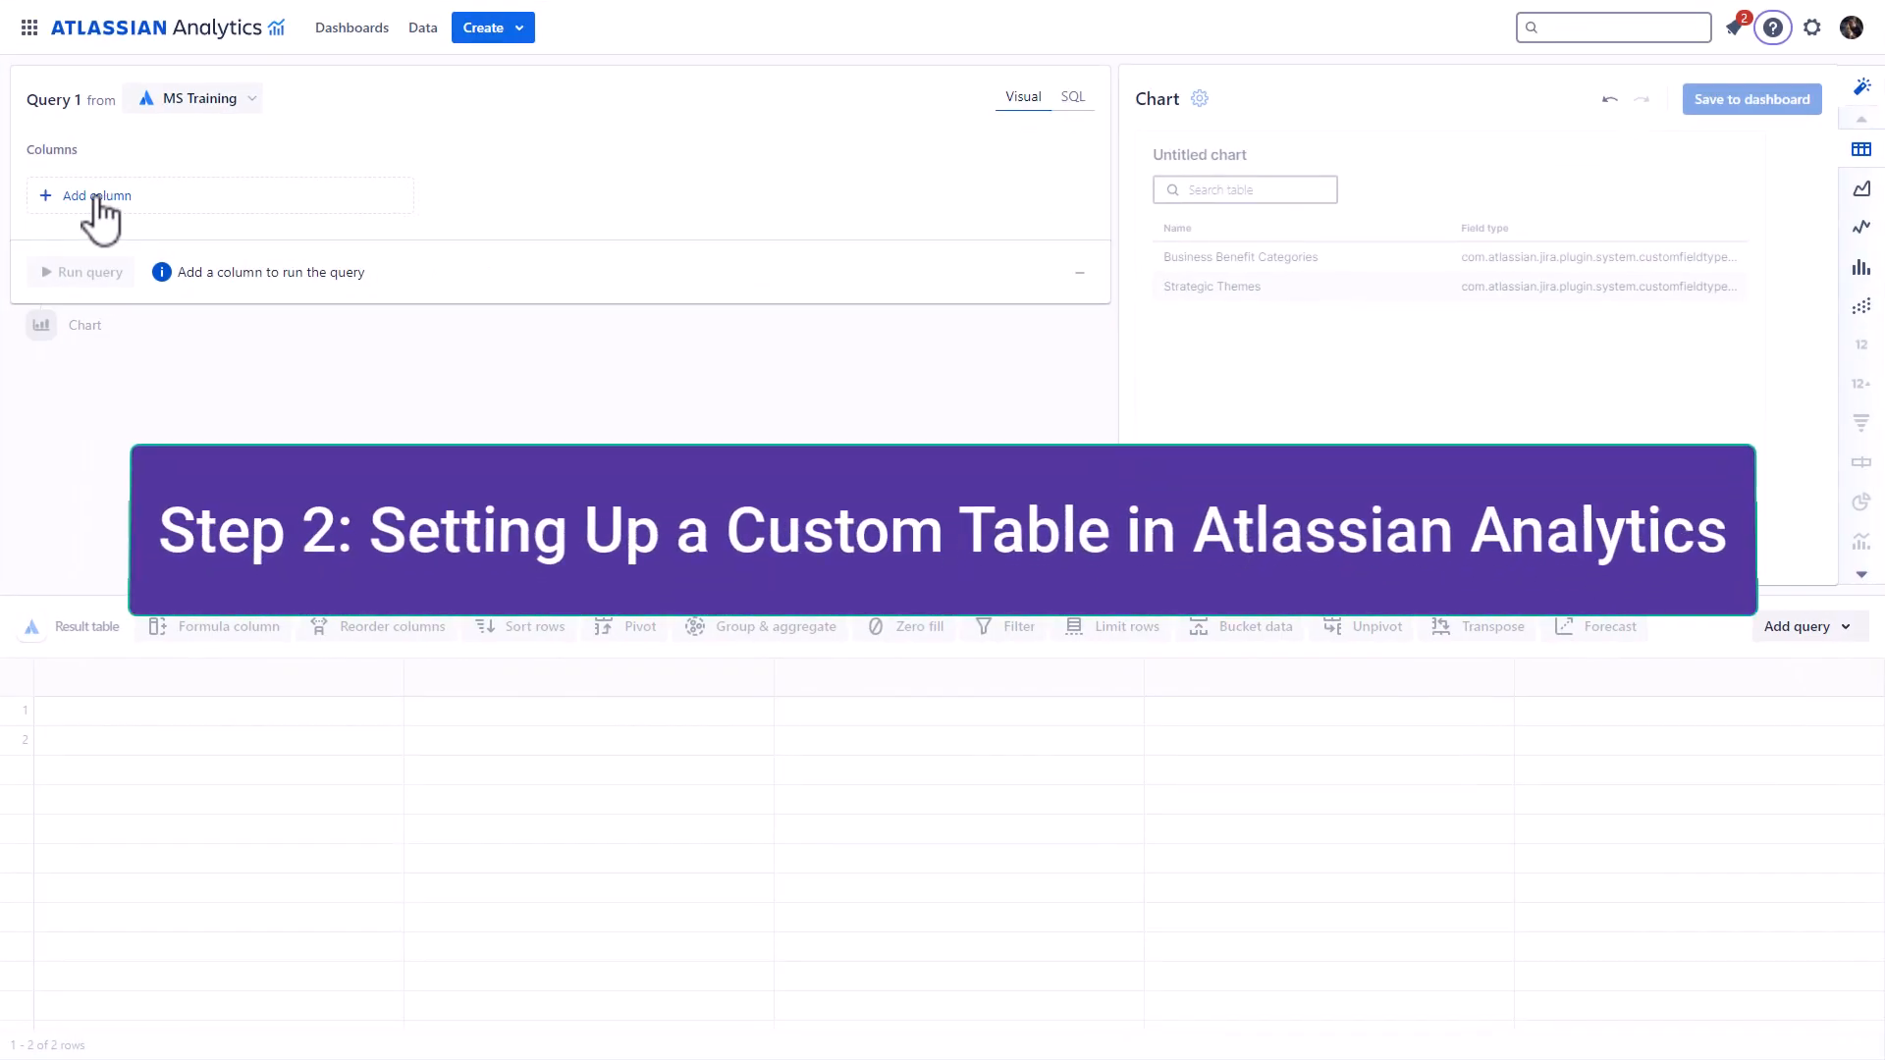
# - Add the Issue ID and Value columns of the Issue field table to the empty query
pyautogui.click(96, 199)
pyautogui.click(85, 548)
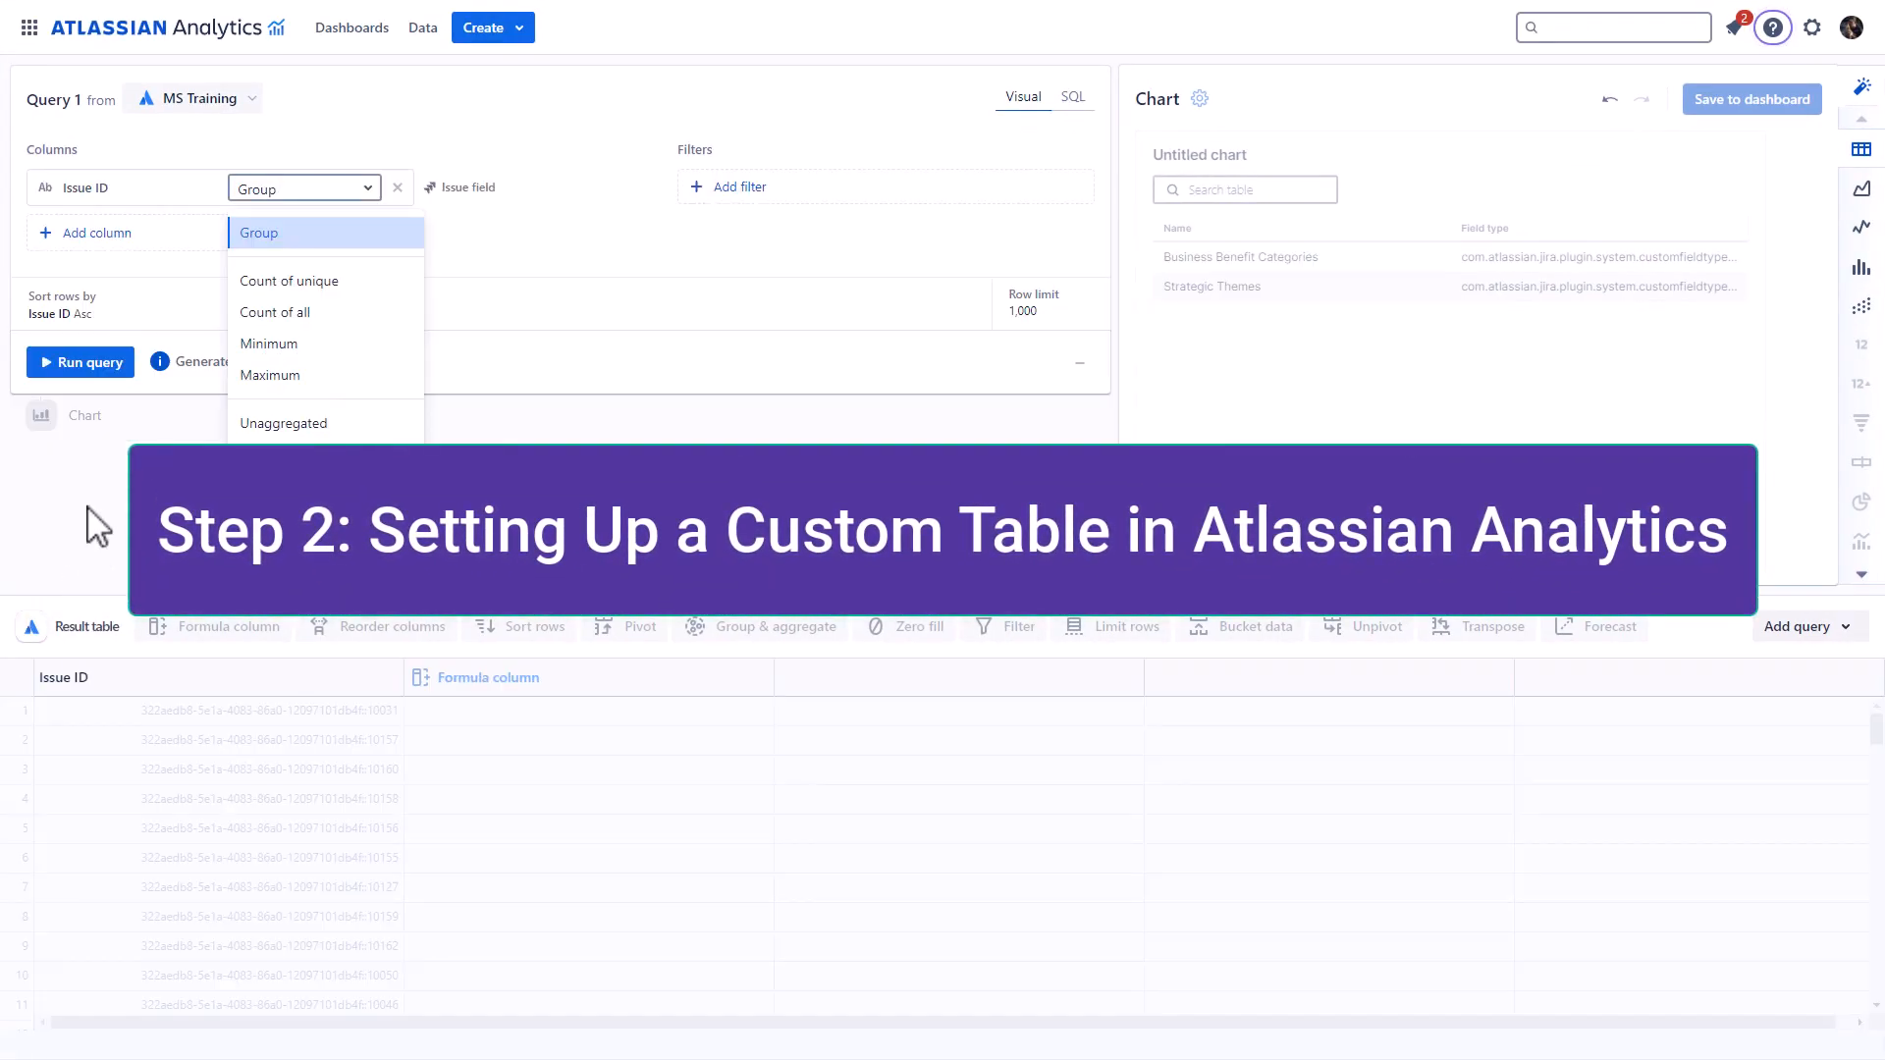
pyautogui.click(106, 232)
pyautogui.scroll(-1, 84, 555)
pyautogui.click(84, 552)
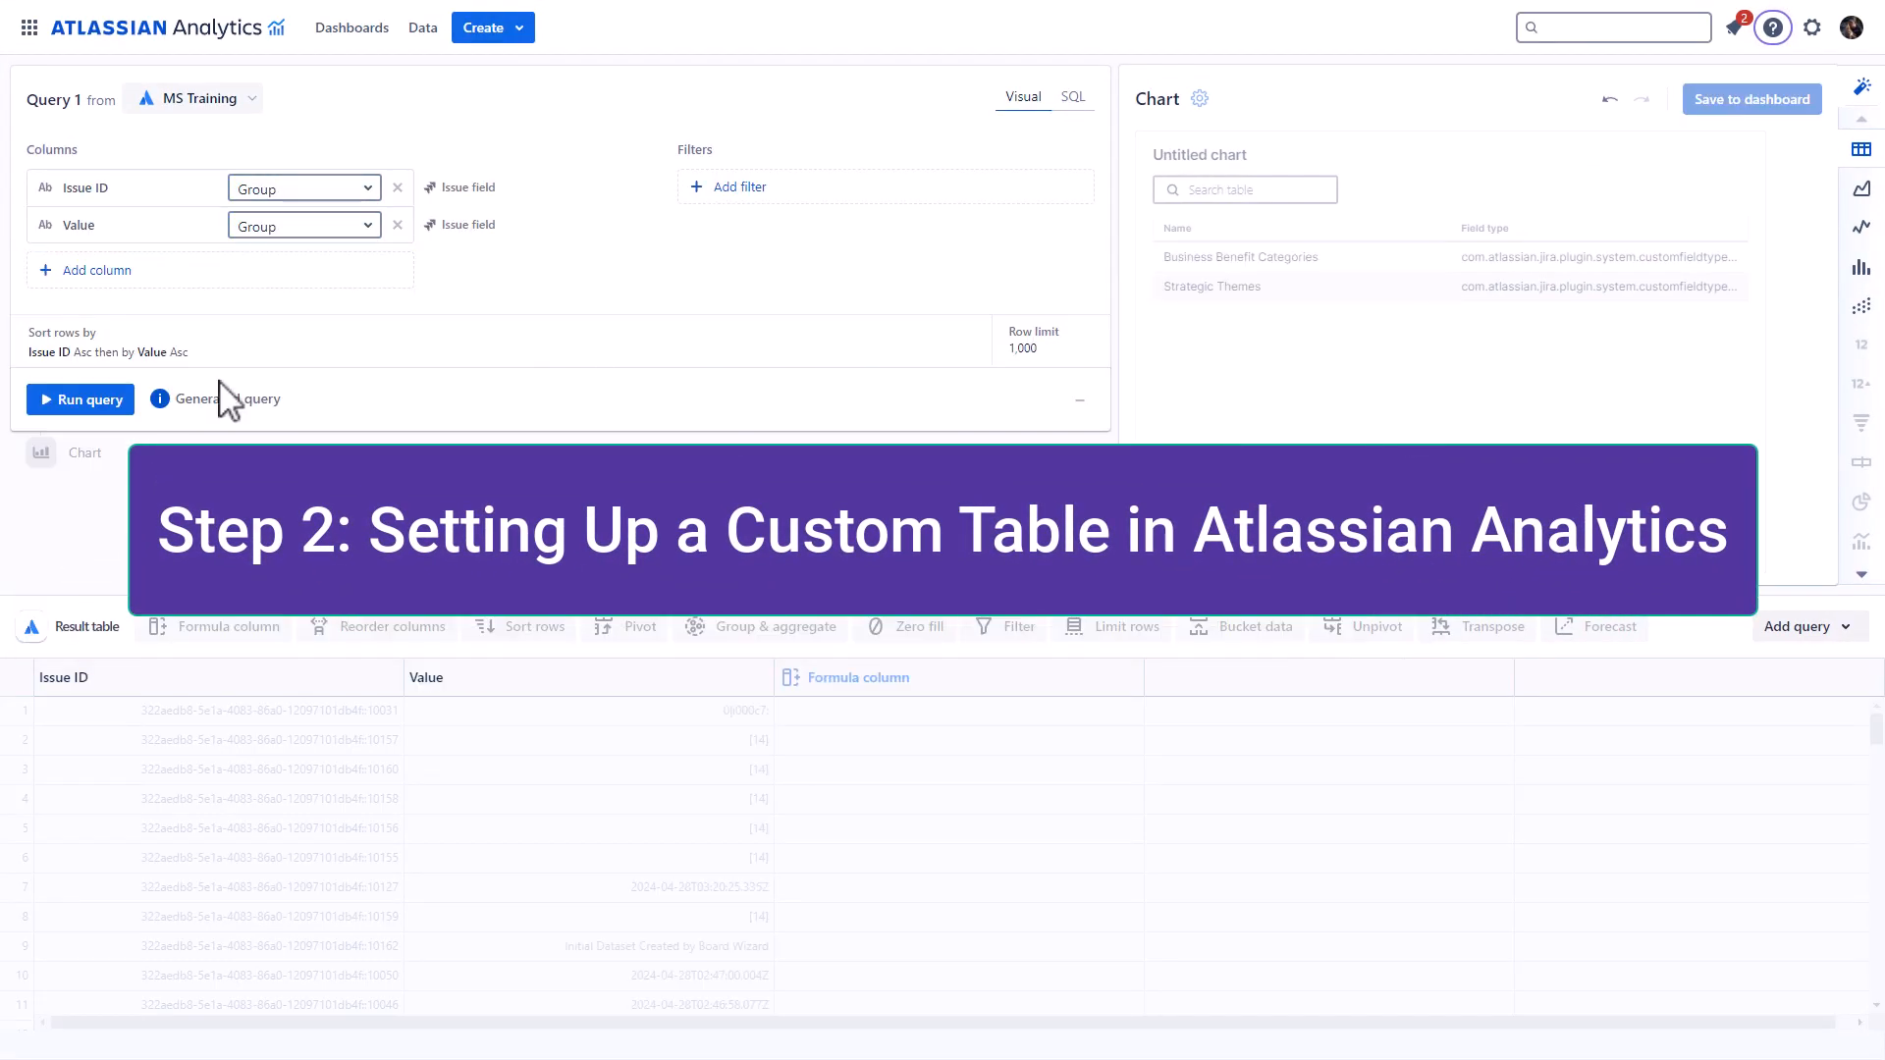
# - Filter the query to Name = Strategic Themes and run it
pyautogui.click(750, 187)
pyautogui.click(756, 508)
pyautogui.click(766, 313)
pyautogui.click(827, 321)
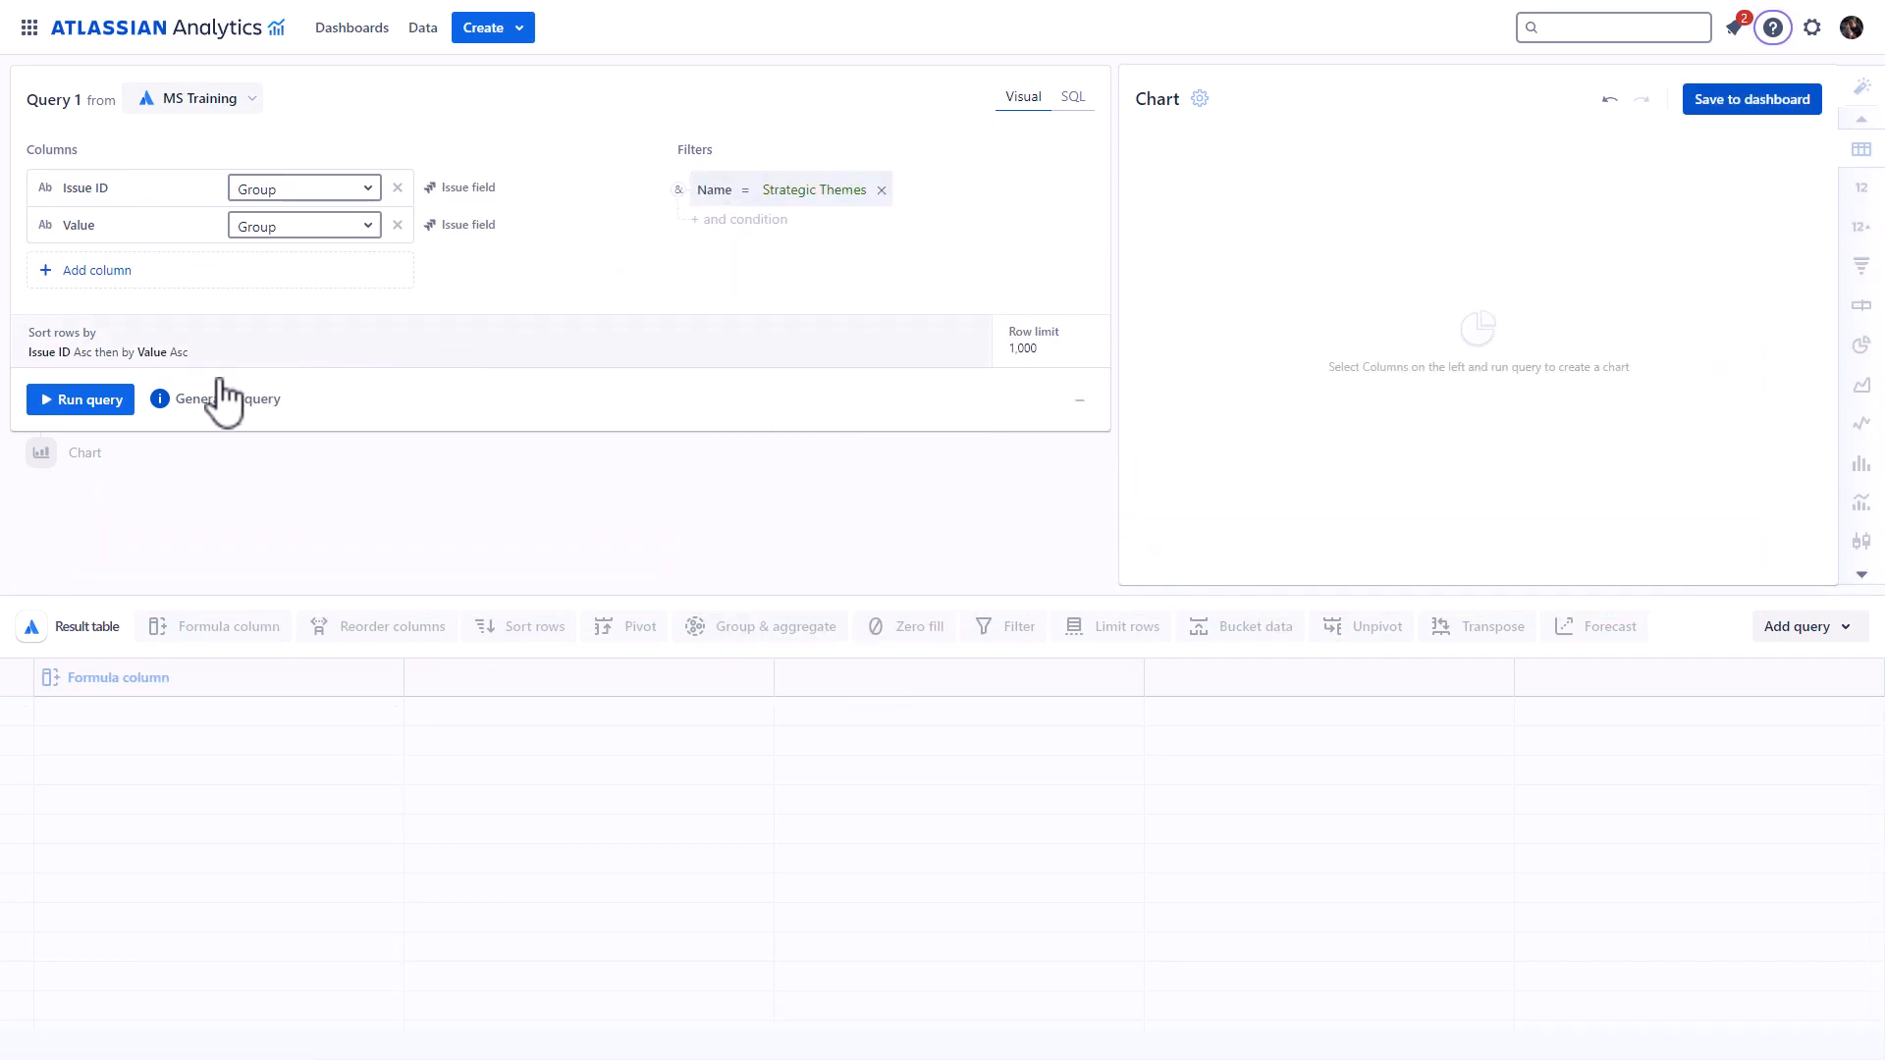
pyautogui.click(96, 405)
# - Switch the query to SQL mode, change the value column's alias to Strategic Themes, and rerun it
pyautogui.click(1073, 98)
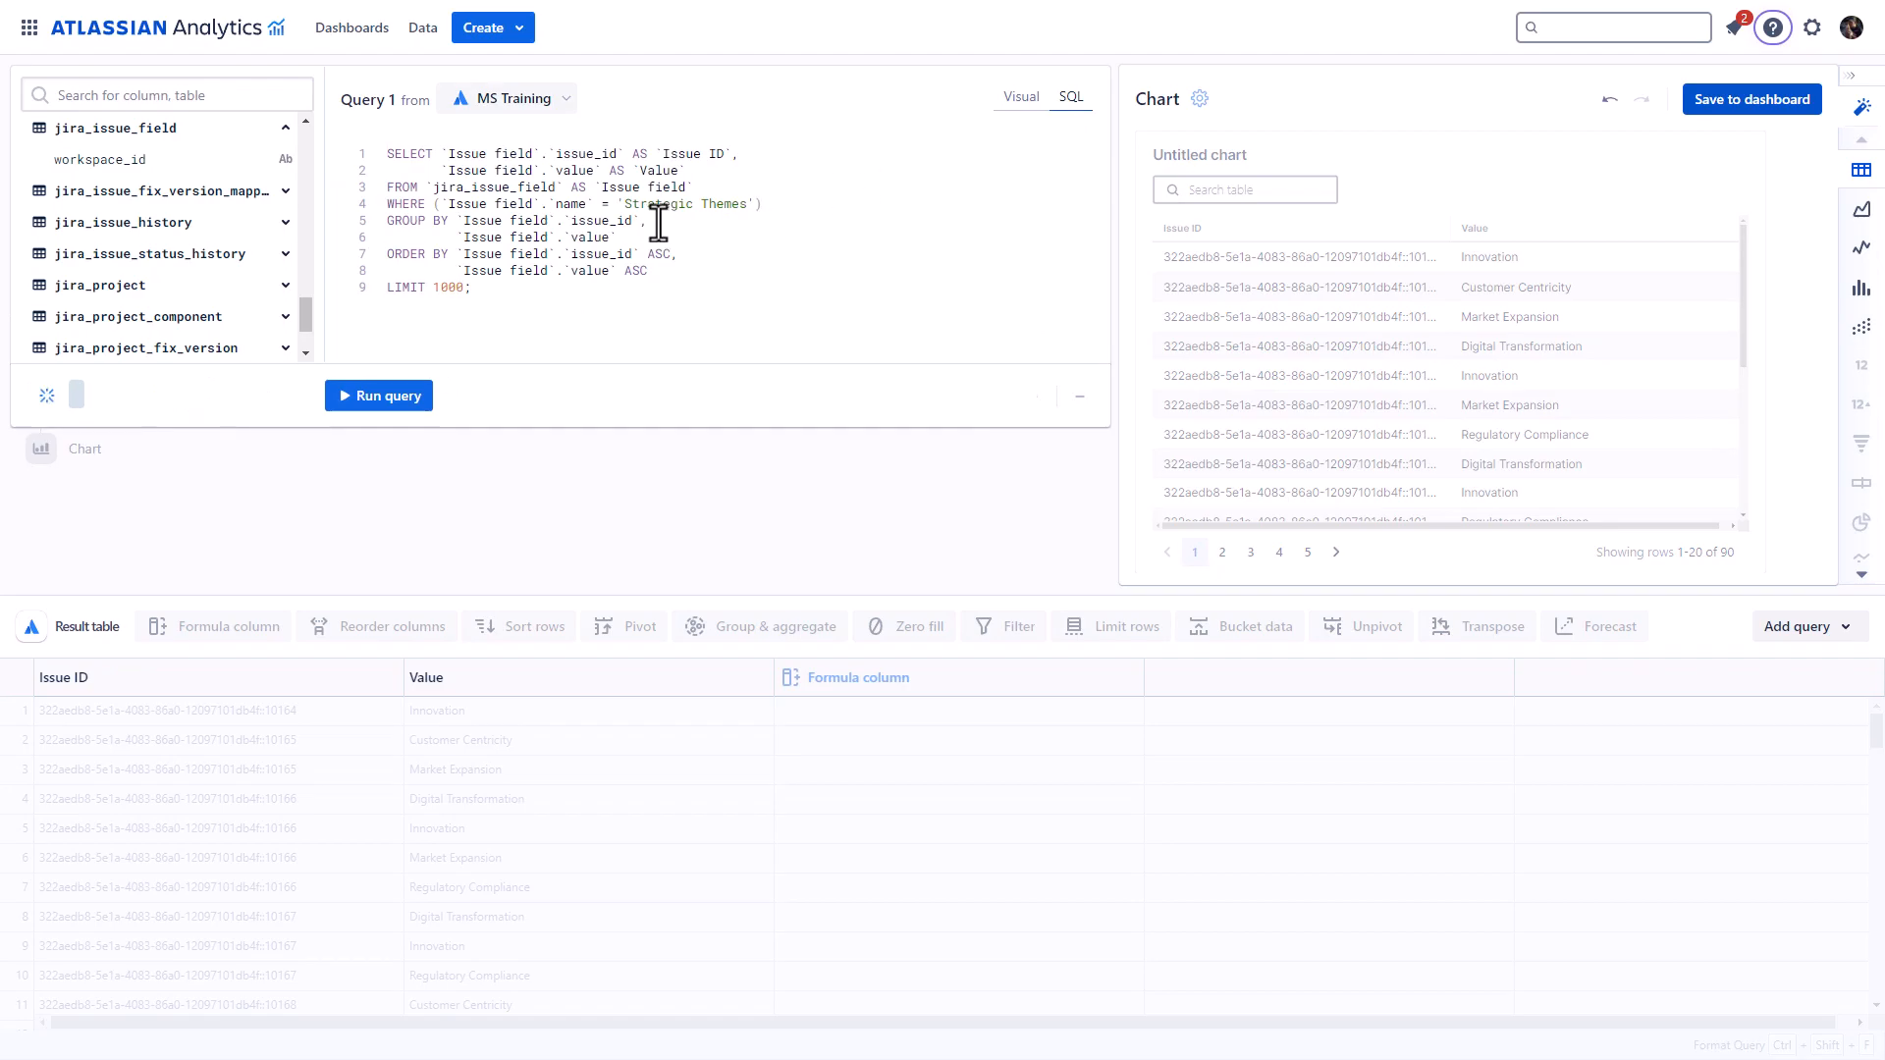
pyautogui.moveTo(624, 204); pyautogui.dragTo(749, 208)
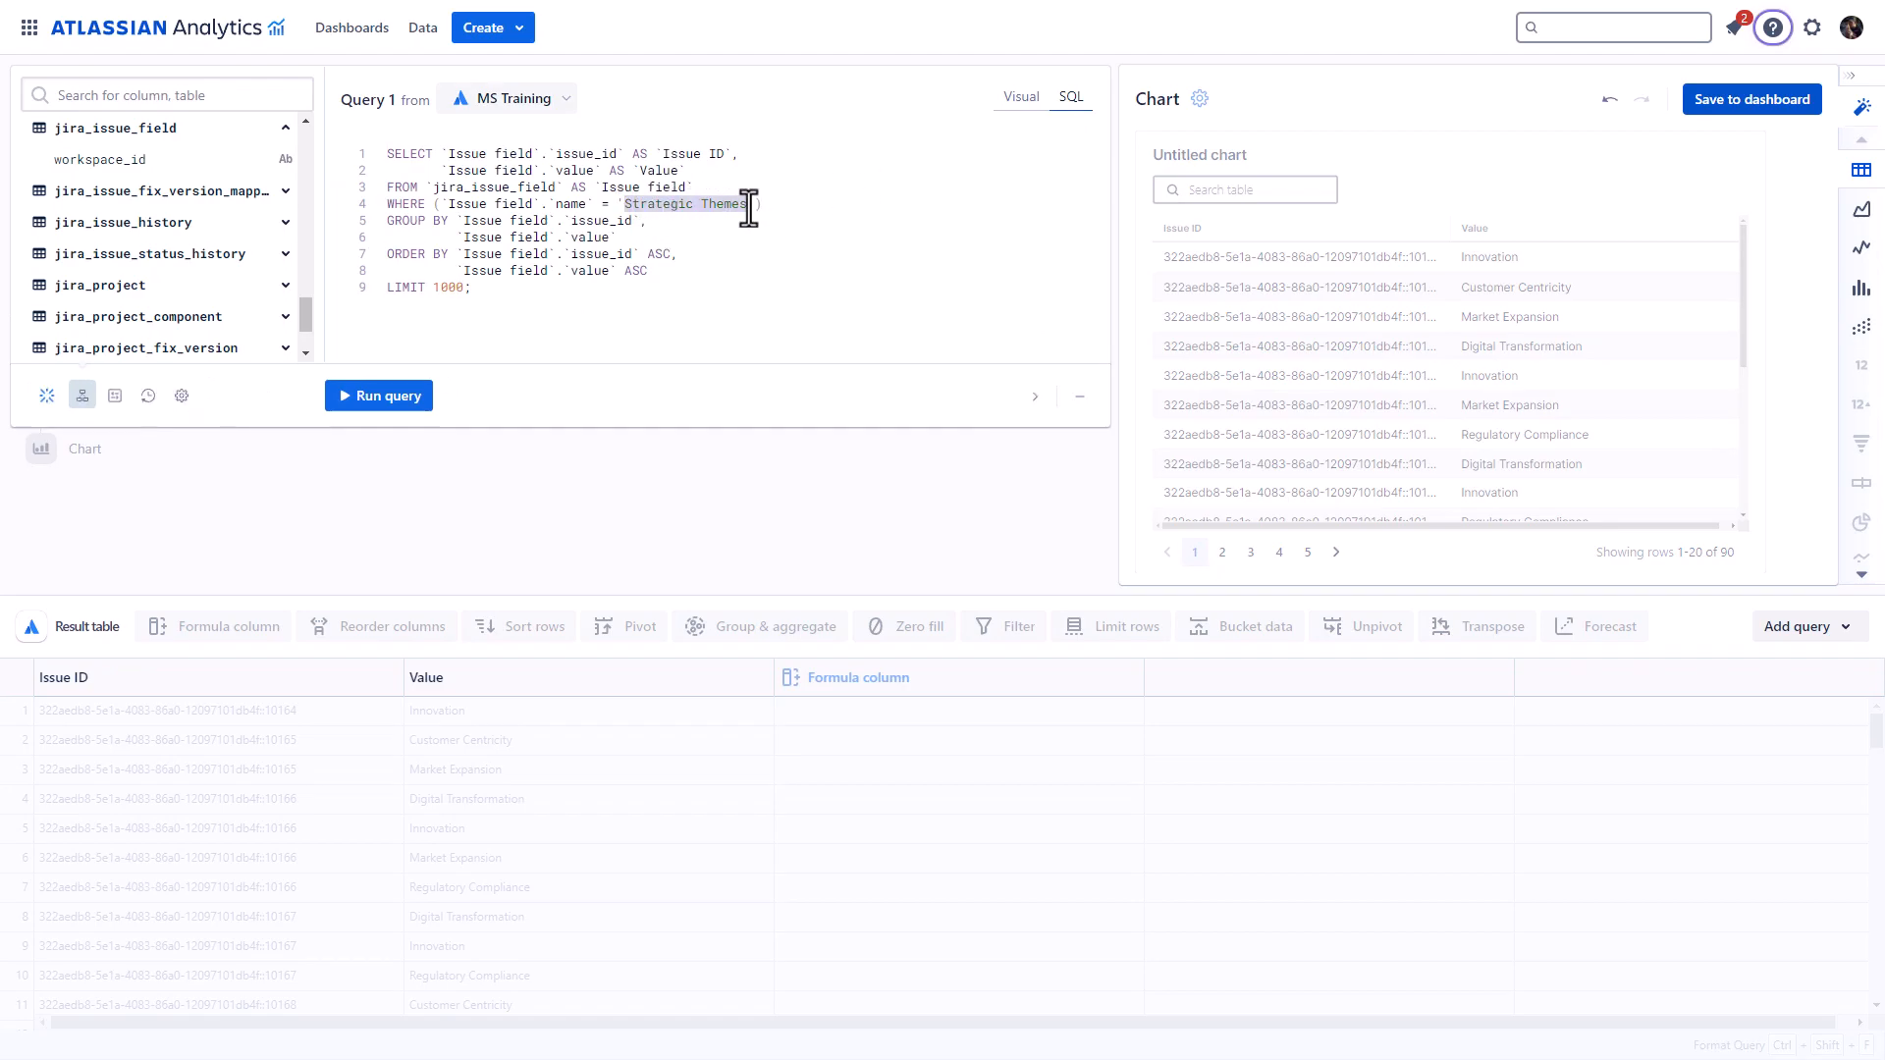
pyautogui.hotkey('ctrl', 'c')
pyautogui.doubleClick(656, 169)
pyautogui.hotkey('ctrl', 'v')
pyautogui.click(381, 395)
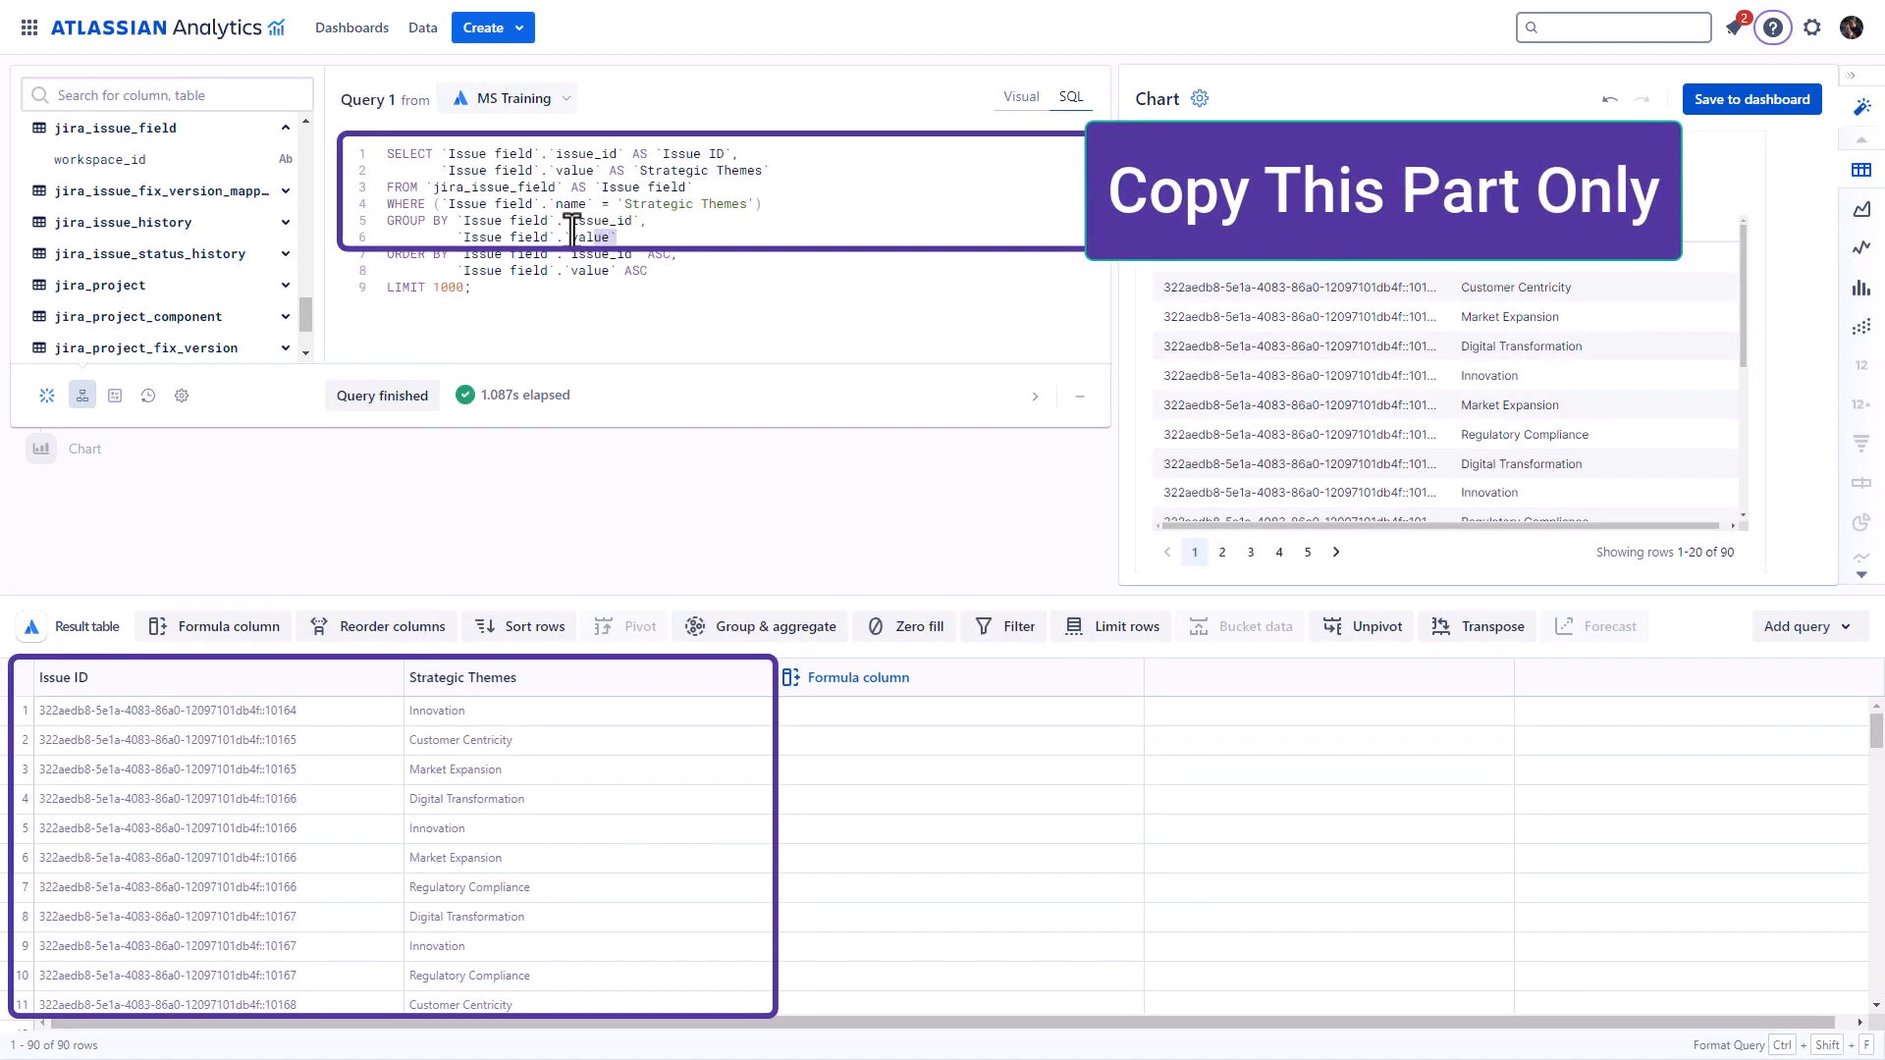
# - Copy the query's SELECT through GROUP BY lines into the SQL of a new custom table in the MS Training schema
pyautogui.moveTo(617, 237); pyautogui.dragTo(377, 146)
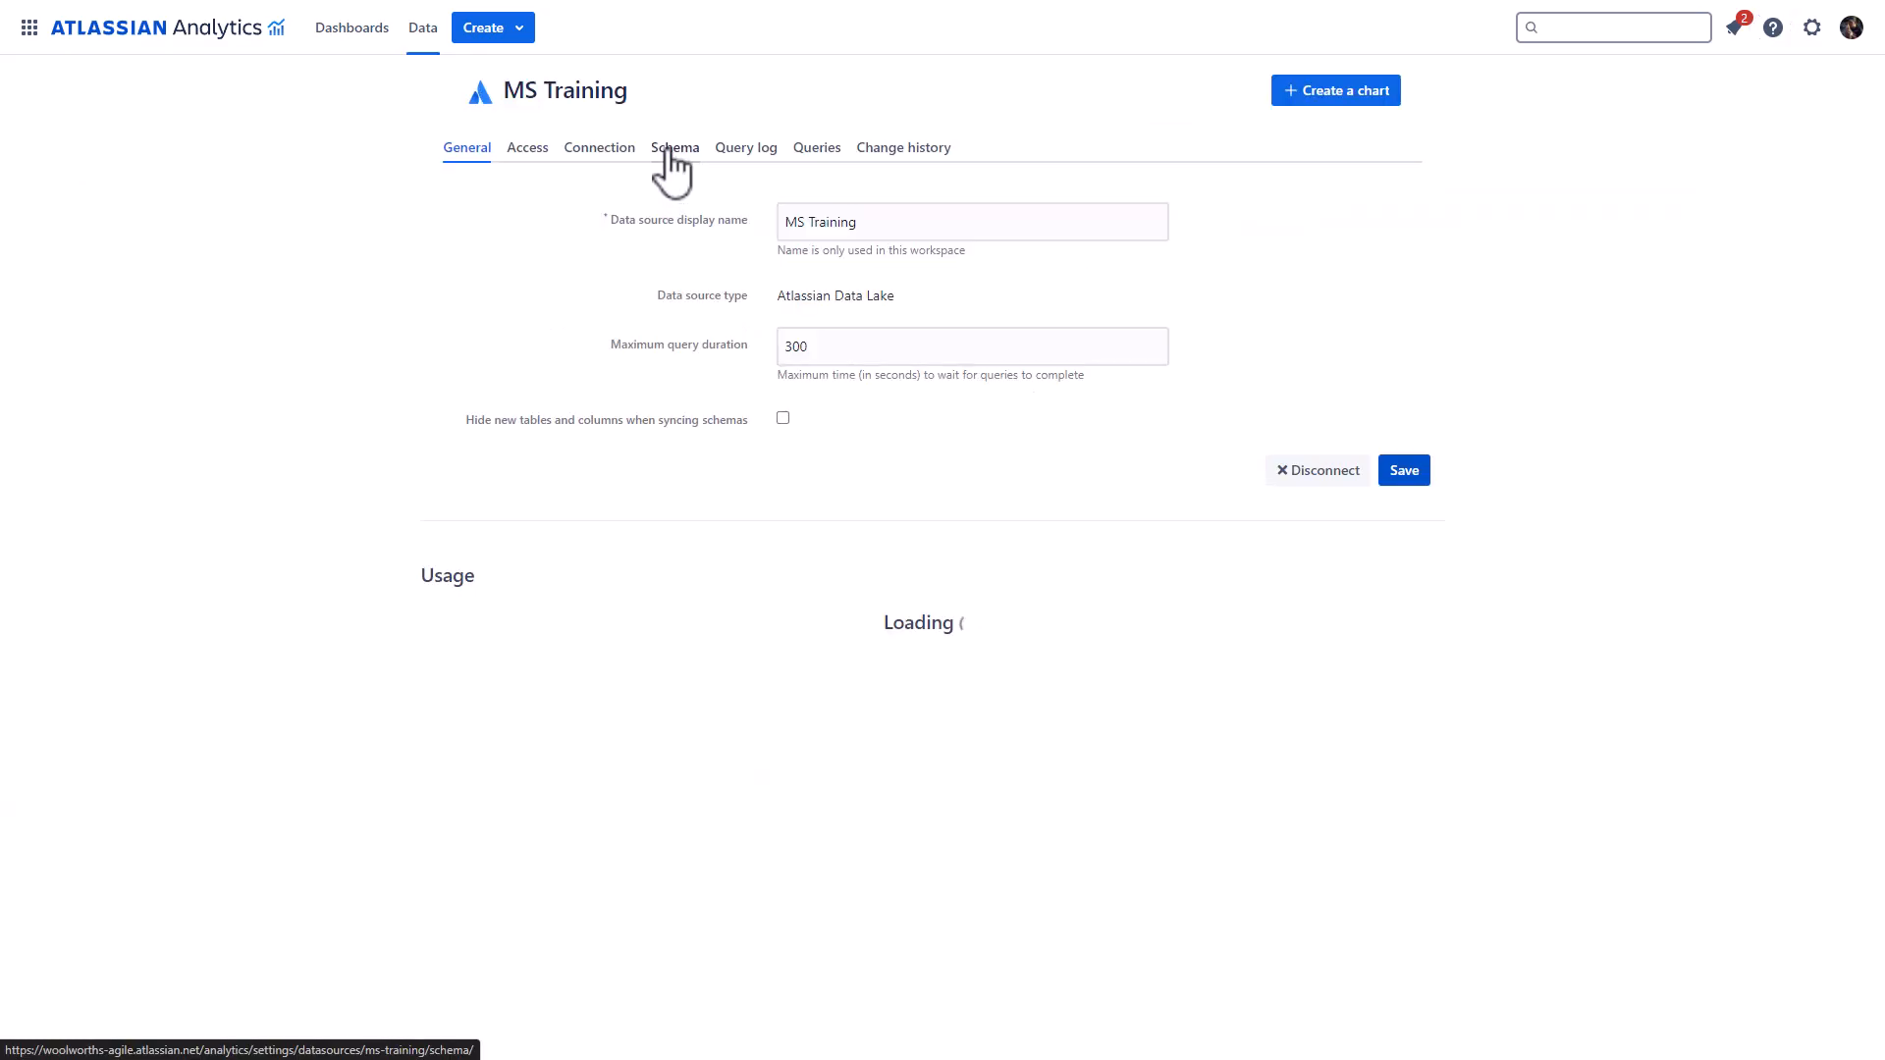
pyautogui.click(672, 153)
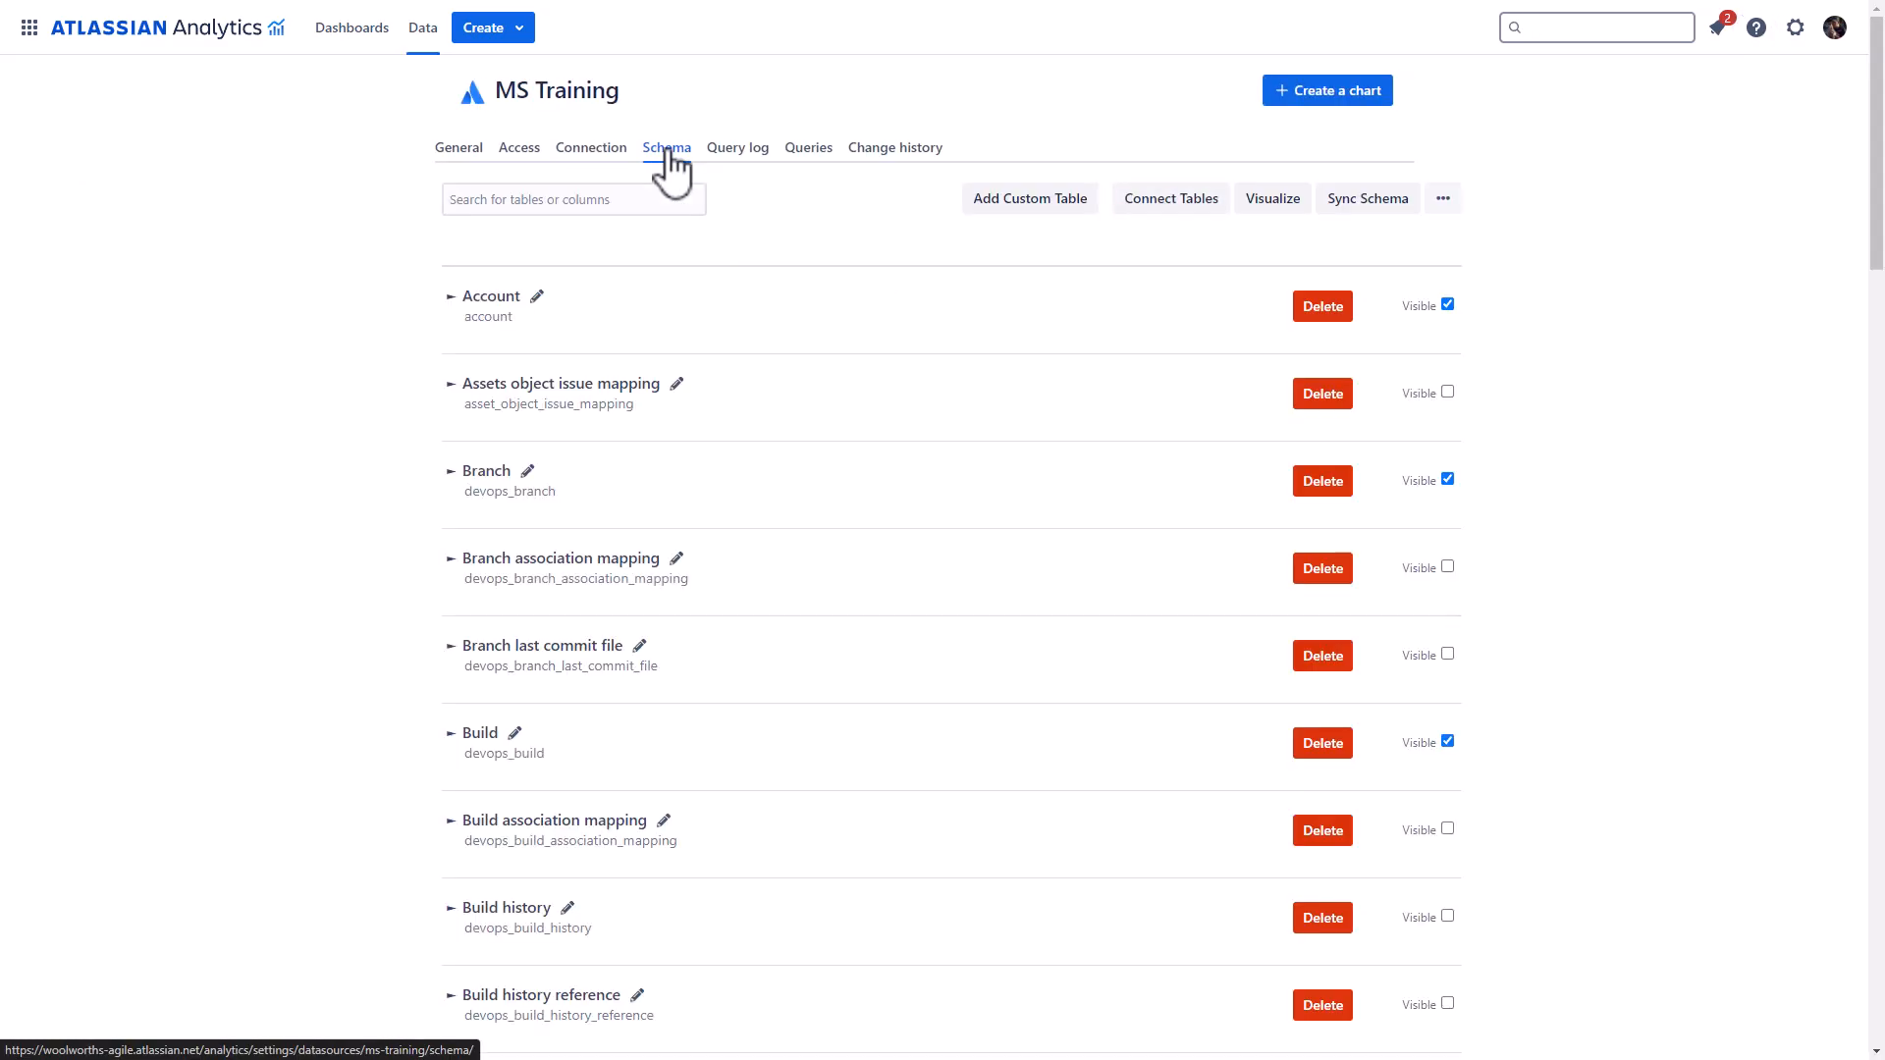
pyautogui.click(1063, 202)
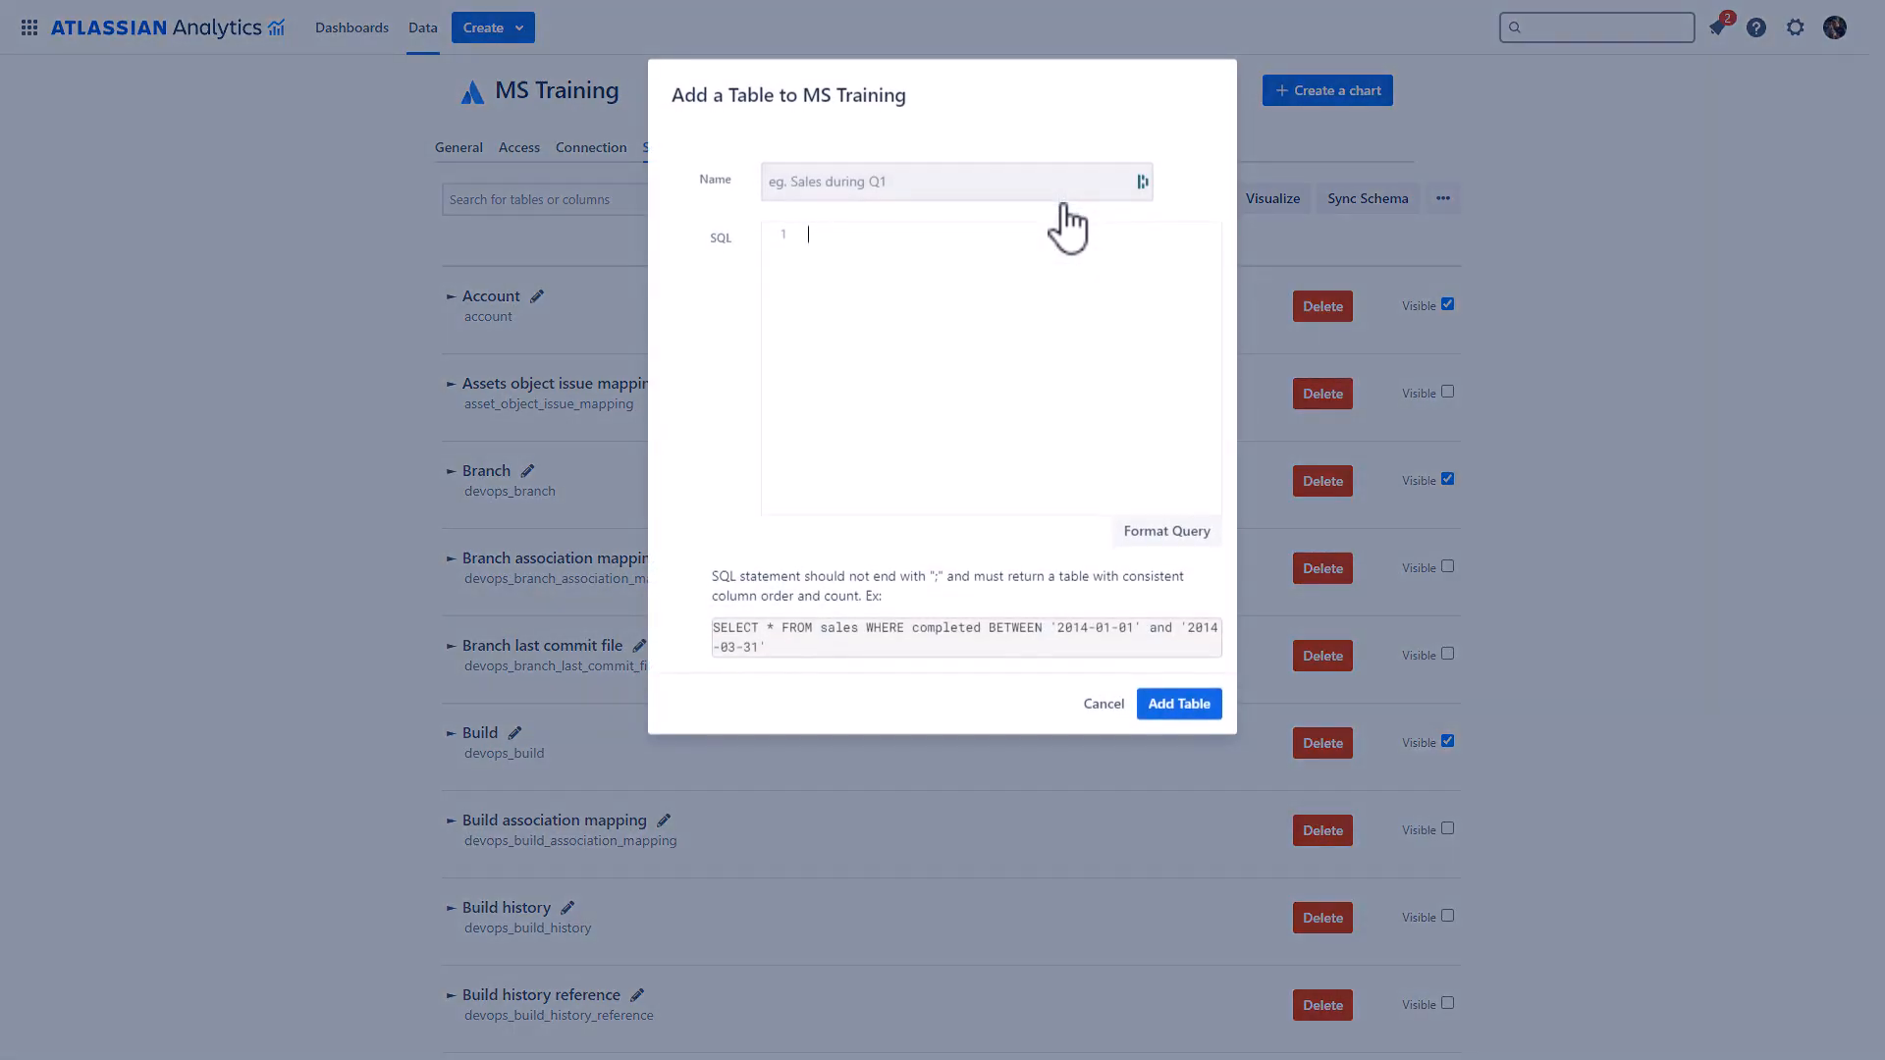
pyautogui.hotkey('ctrl', 'v')
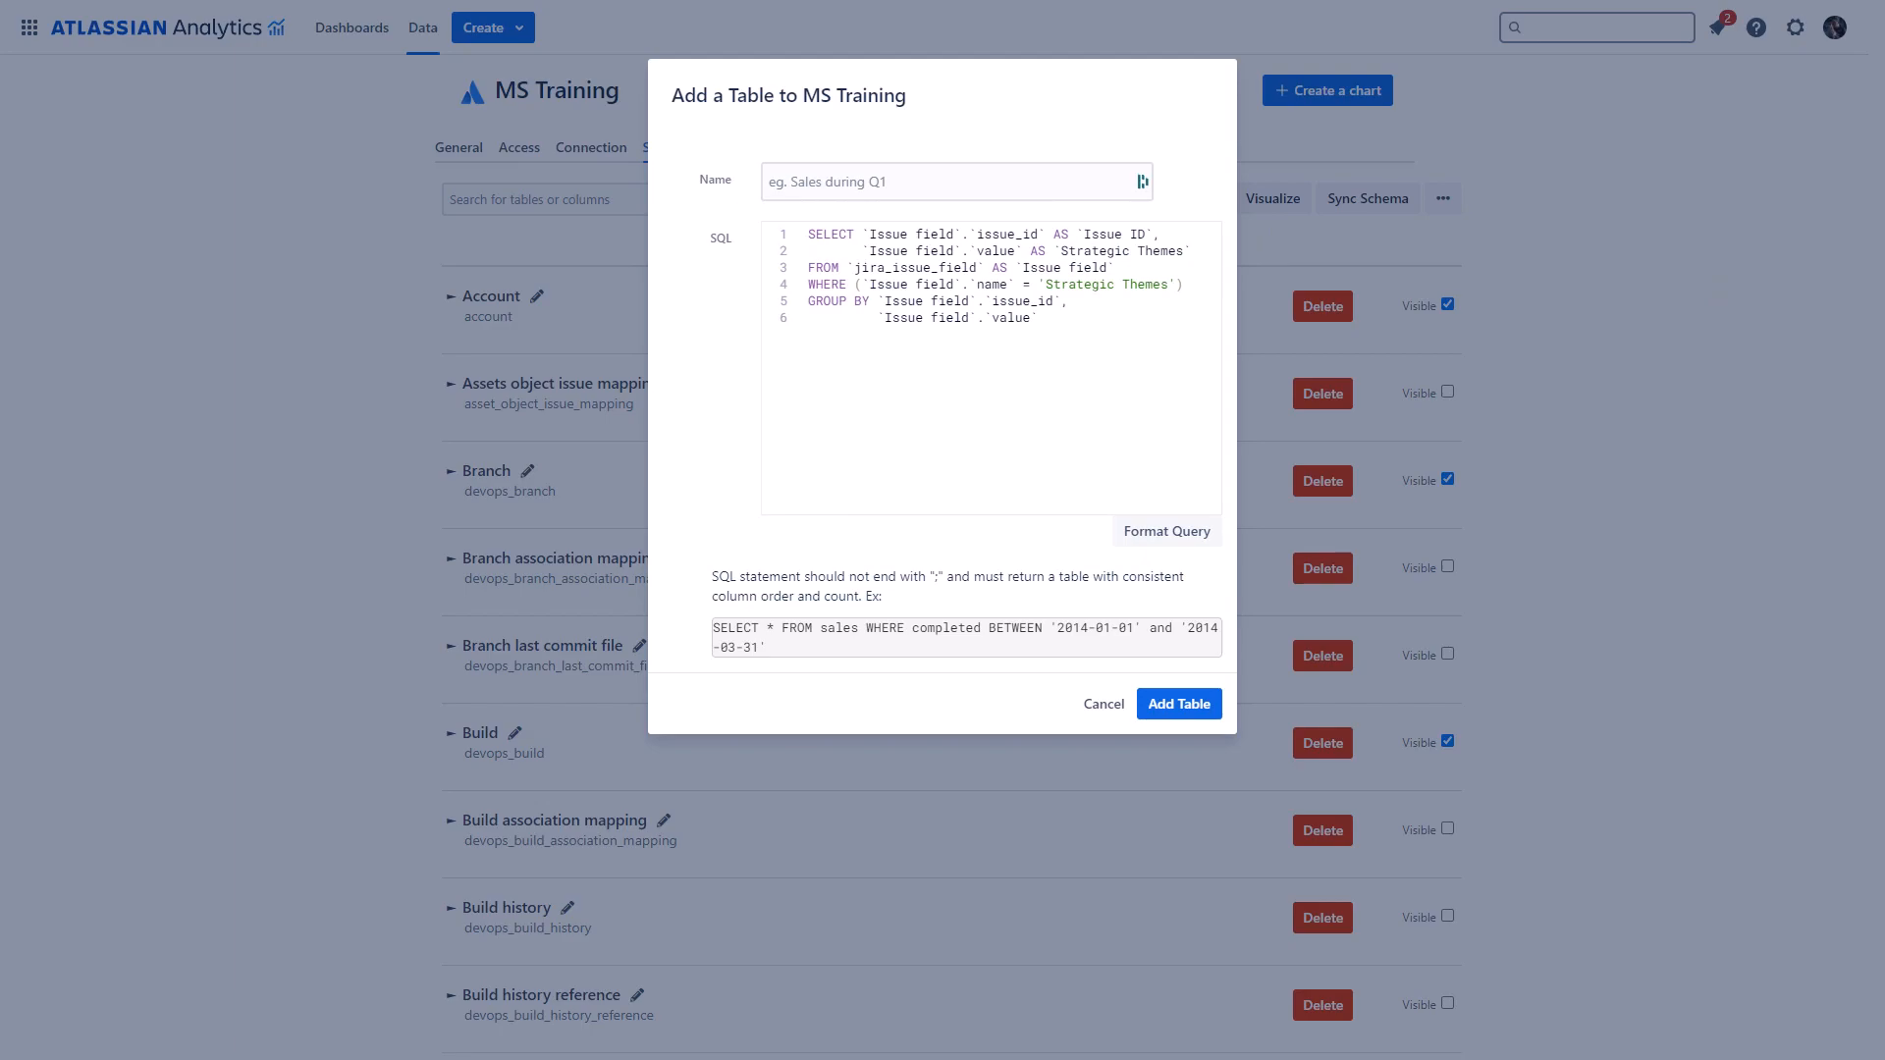
# - Name the custom table view_MultiSelectField_StrategicThemes and add it to the data source
pyautogui.click(1002, 179)
pyautogui.hotkey('ctrl', 'v')
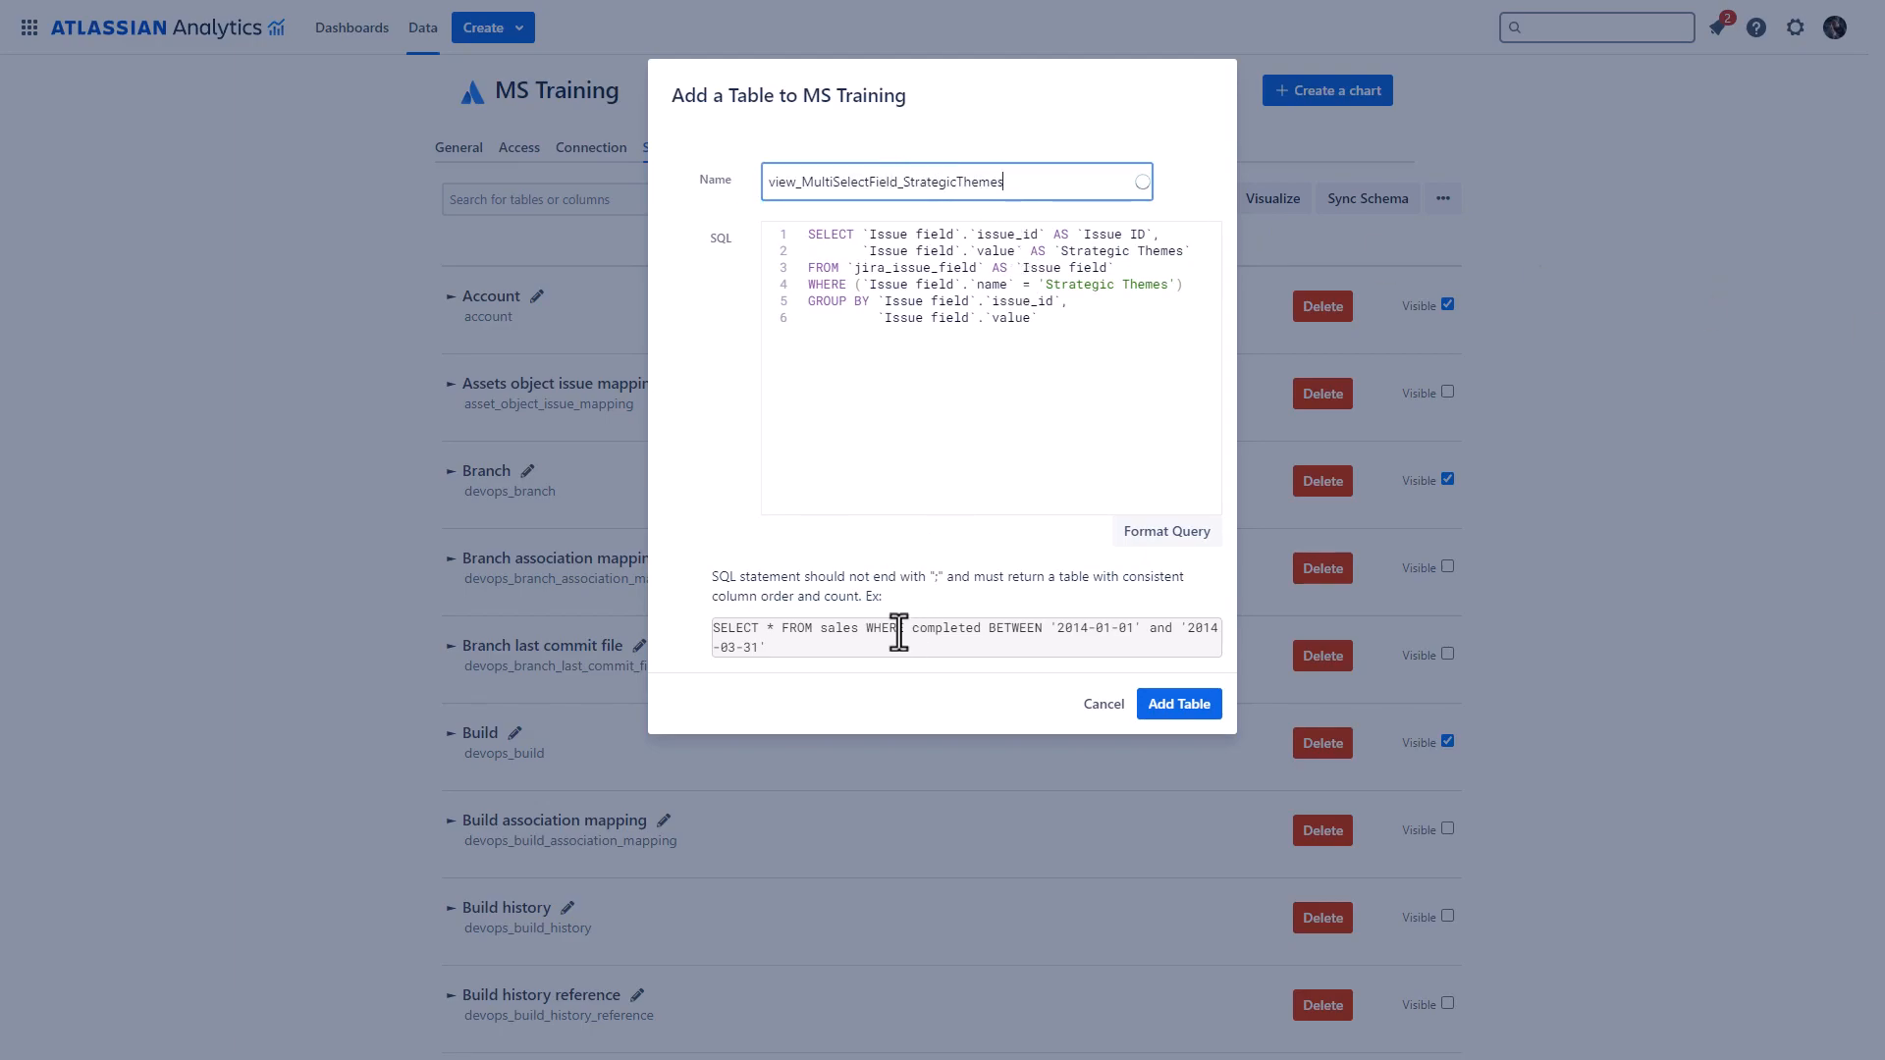
pyautogui.click(1177, 707)
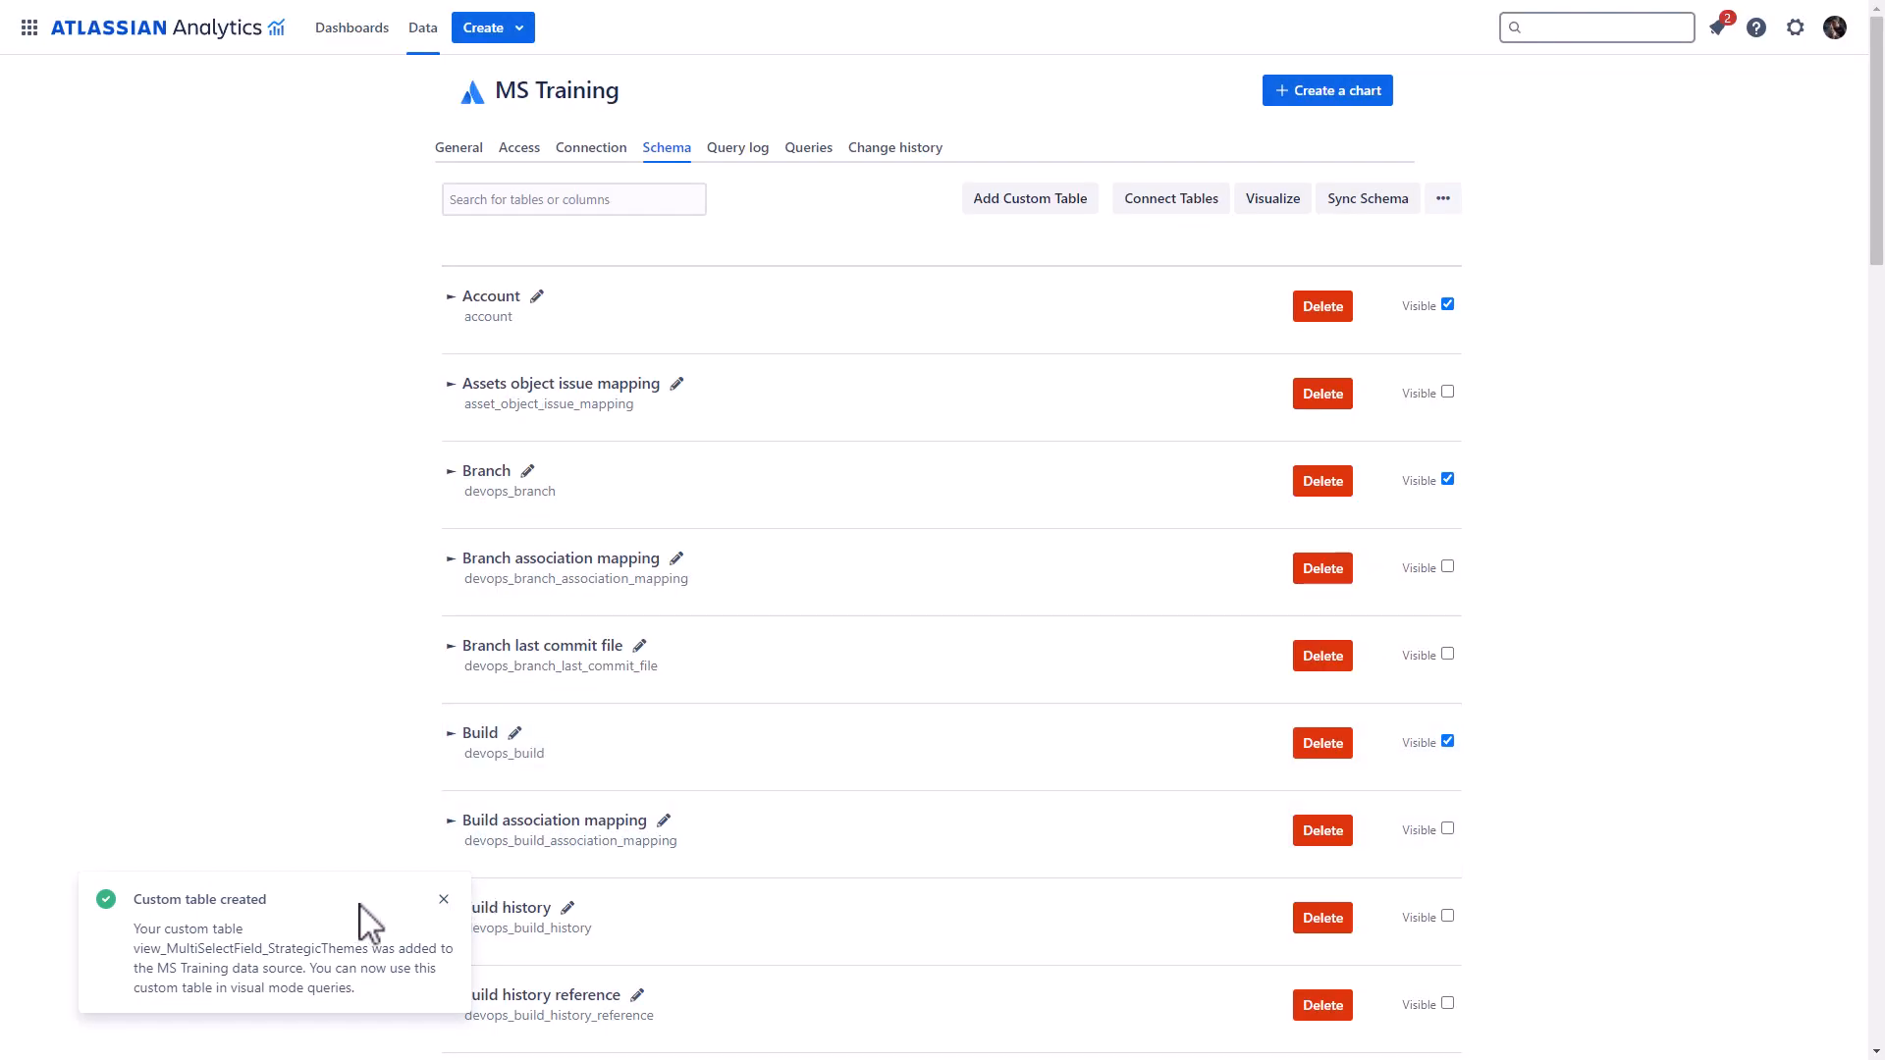
pyautogui.click(444, 900)
# - Give view_MultiSelectField_StrategicThemes' Issue ID column a foreign key to jira_issue issue_id with a Left Outer Join, and save it
pyautogui.scroll(-20, 452, 923)
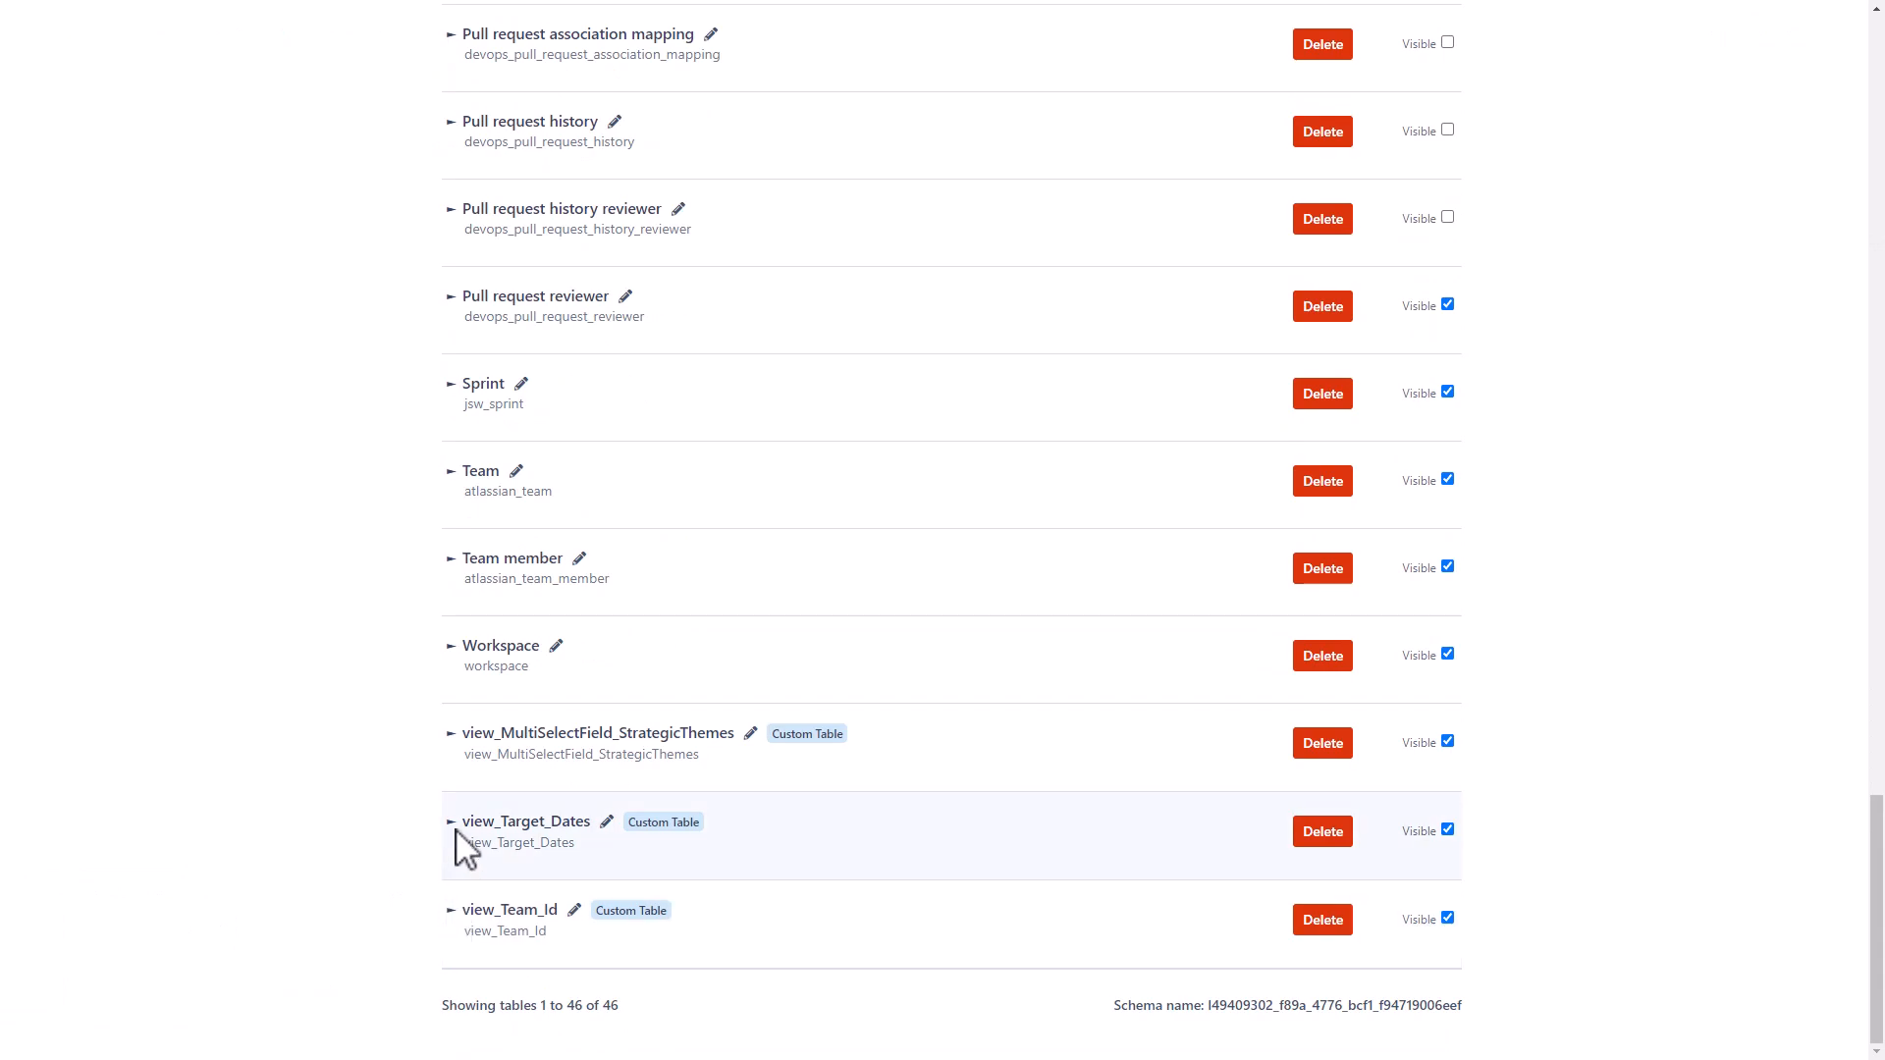
pyautogui.click(451, 735)
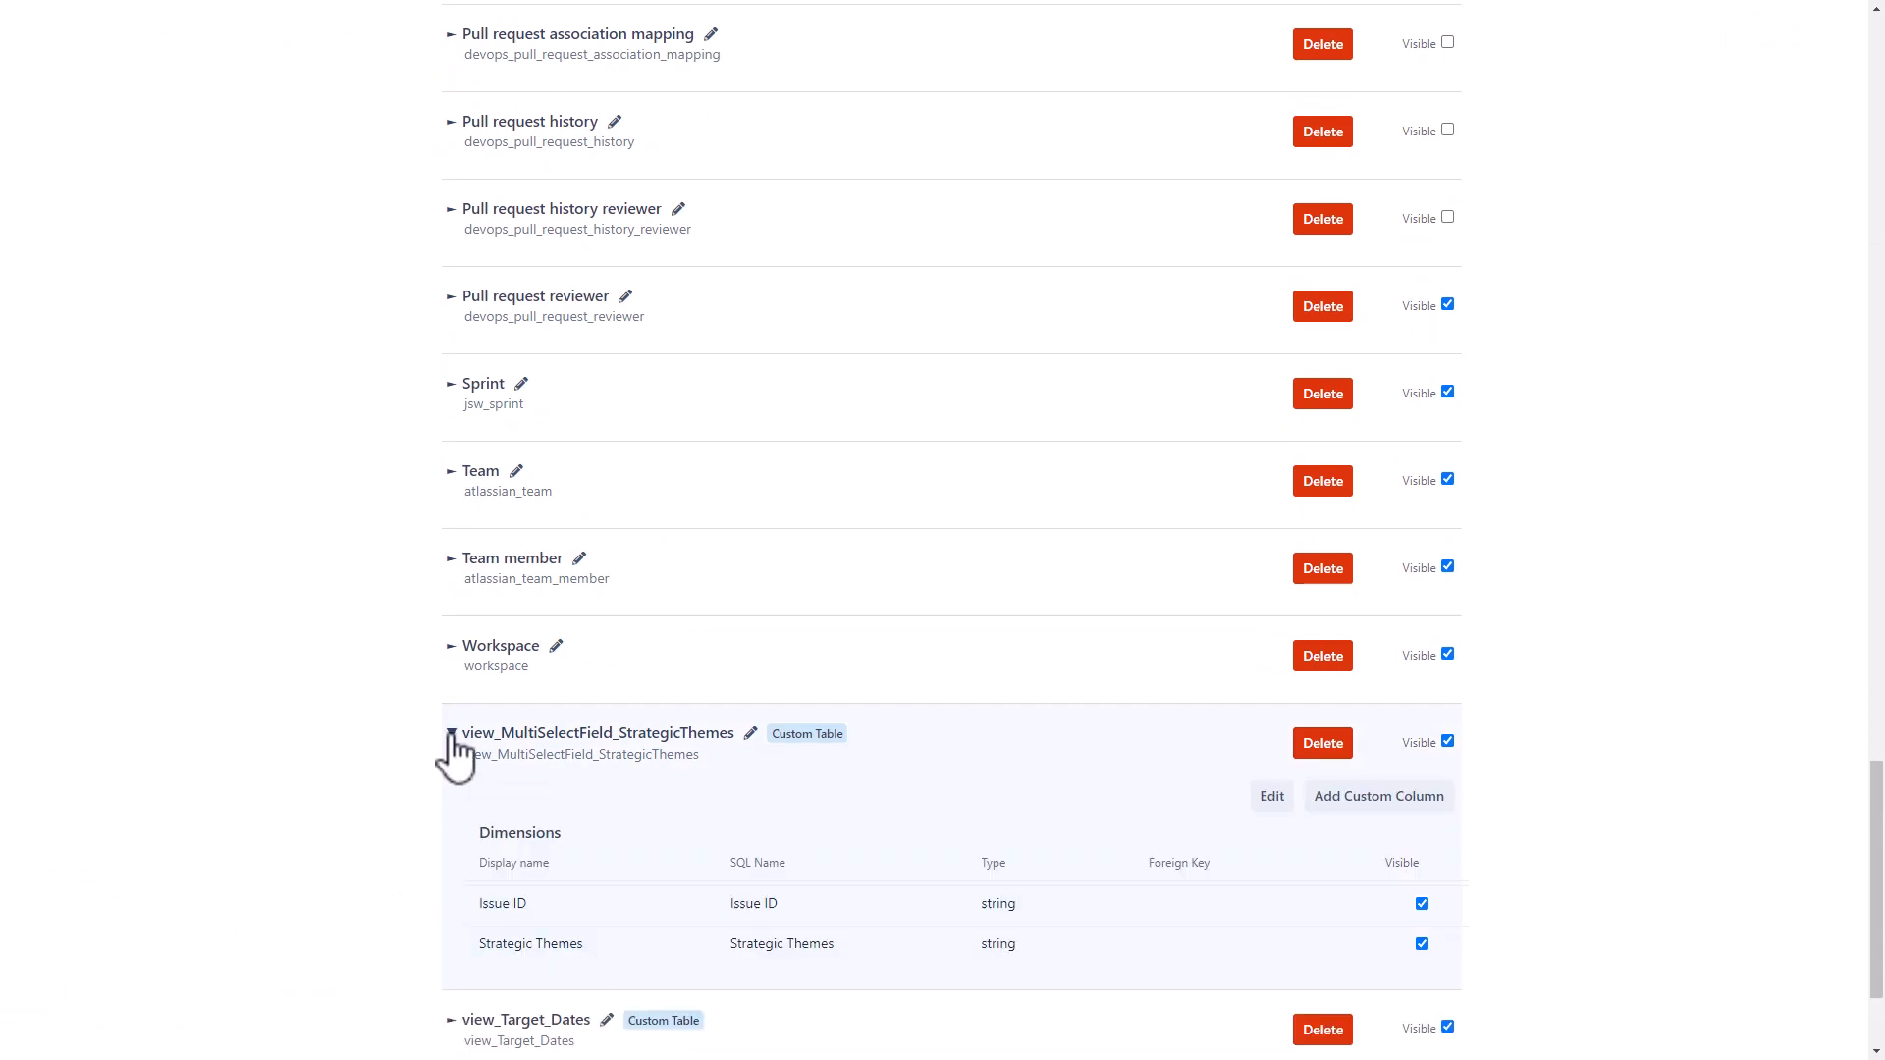
pyautogui.click(803, 905)
pyautogui.scroll(-3, 812, 913)
pyautogui.click(868, 927)
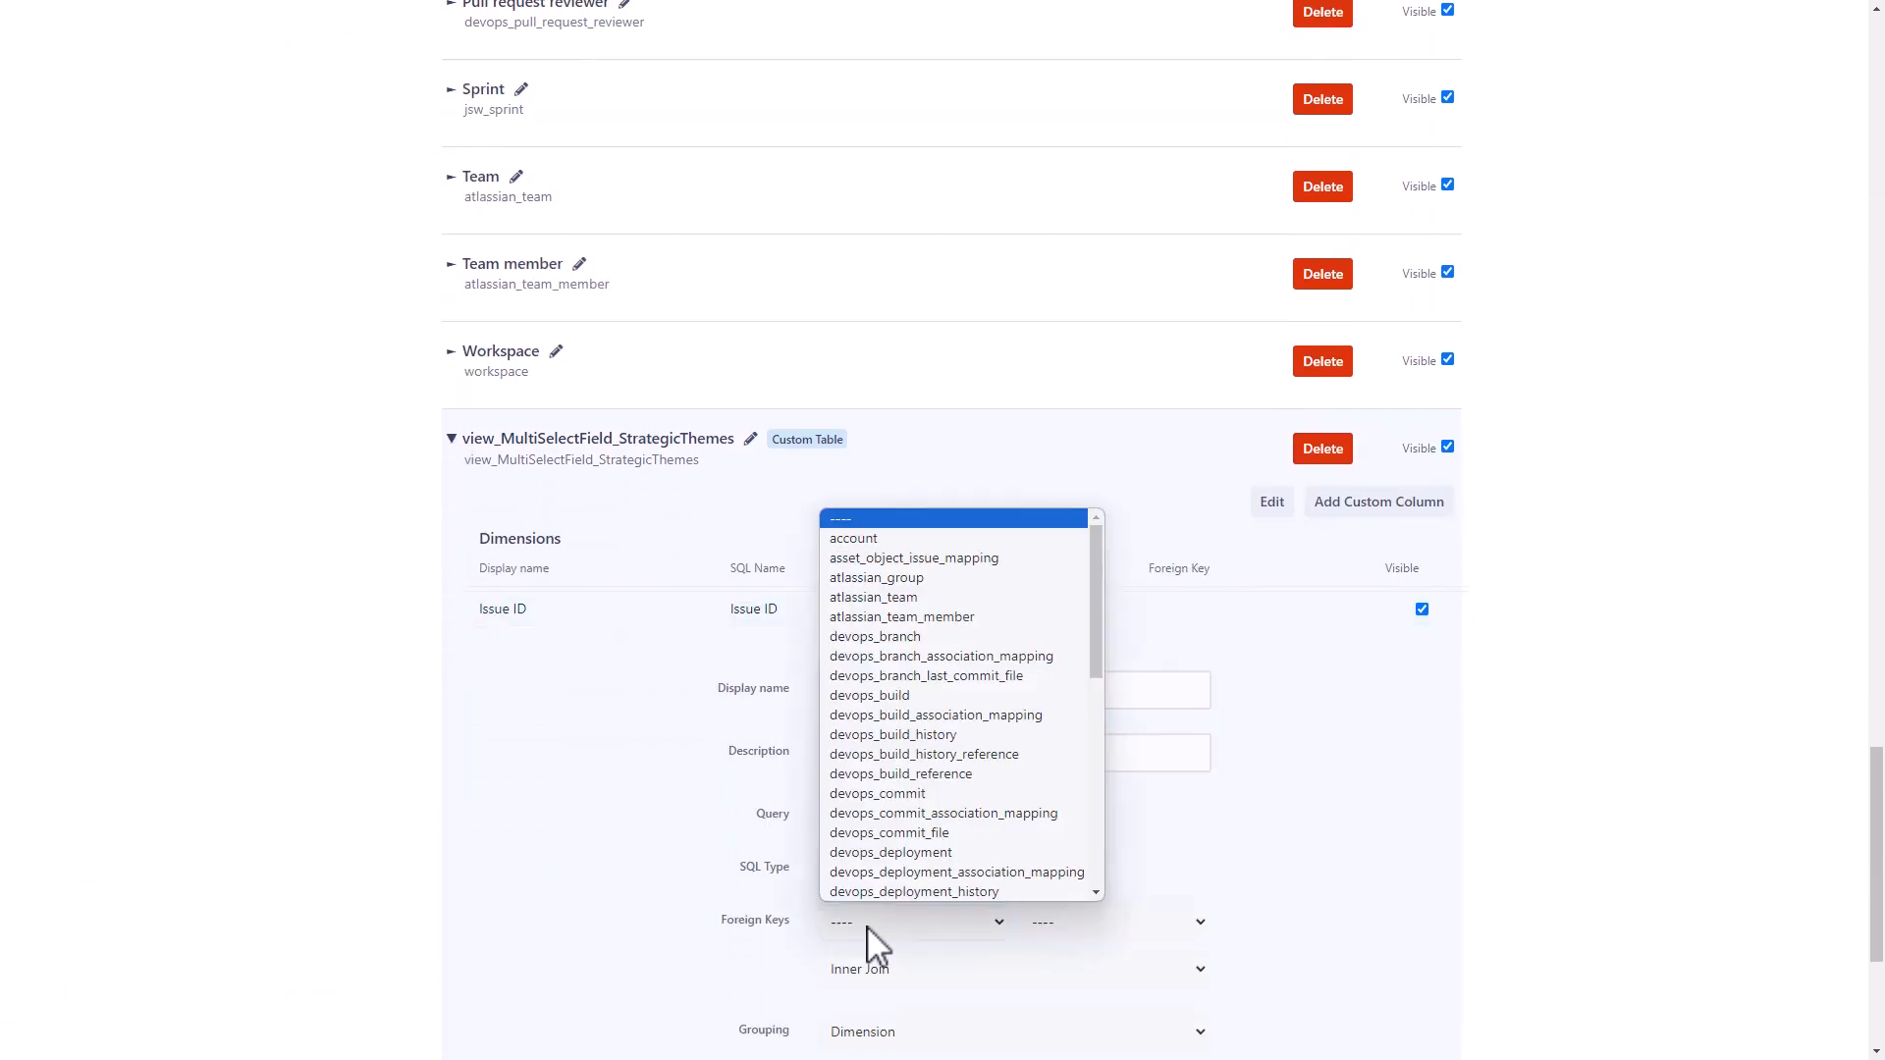
pyautogui.scroll(-6, 874, 825)
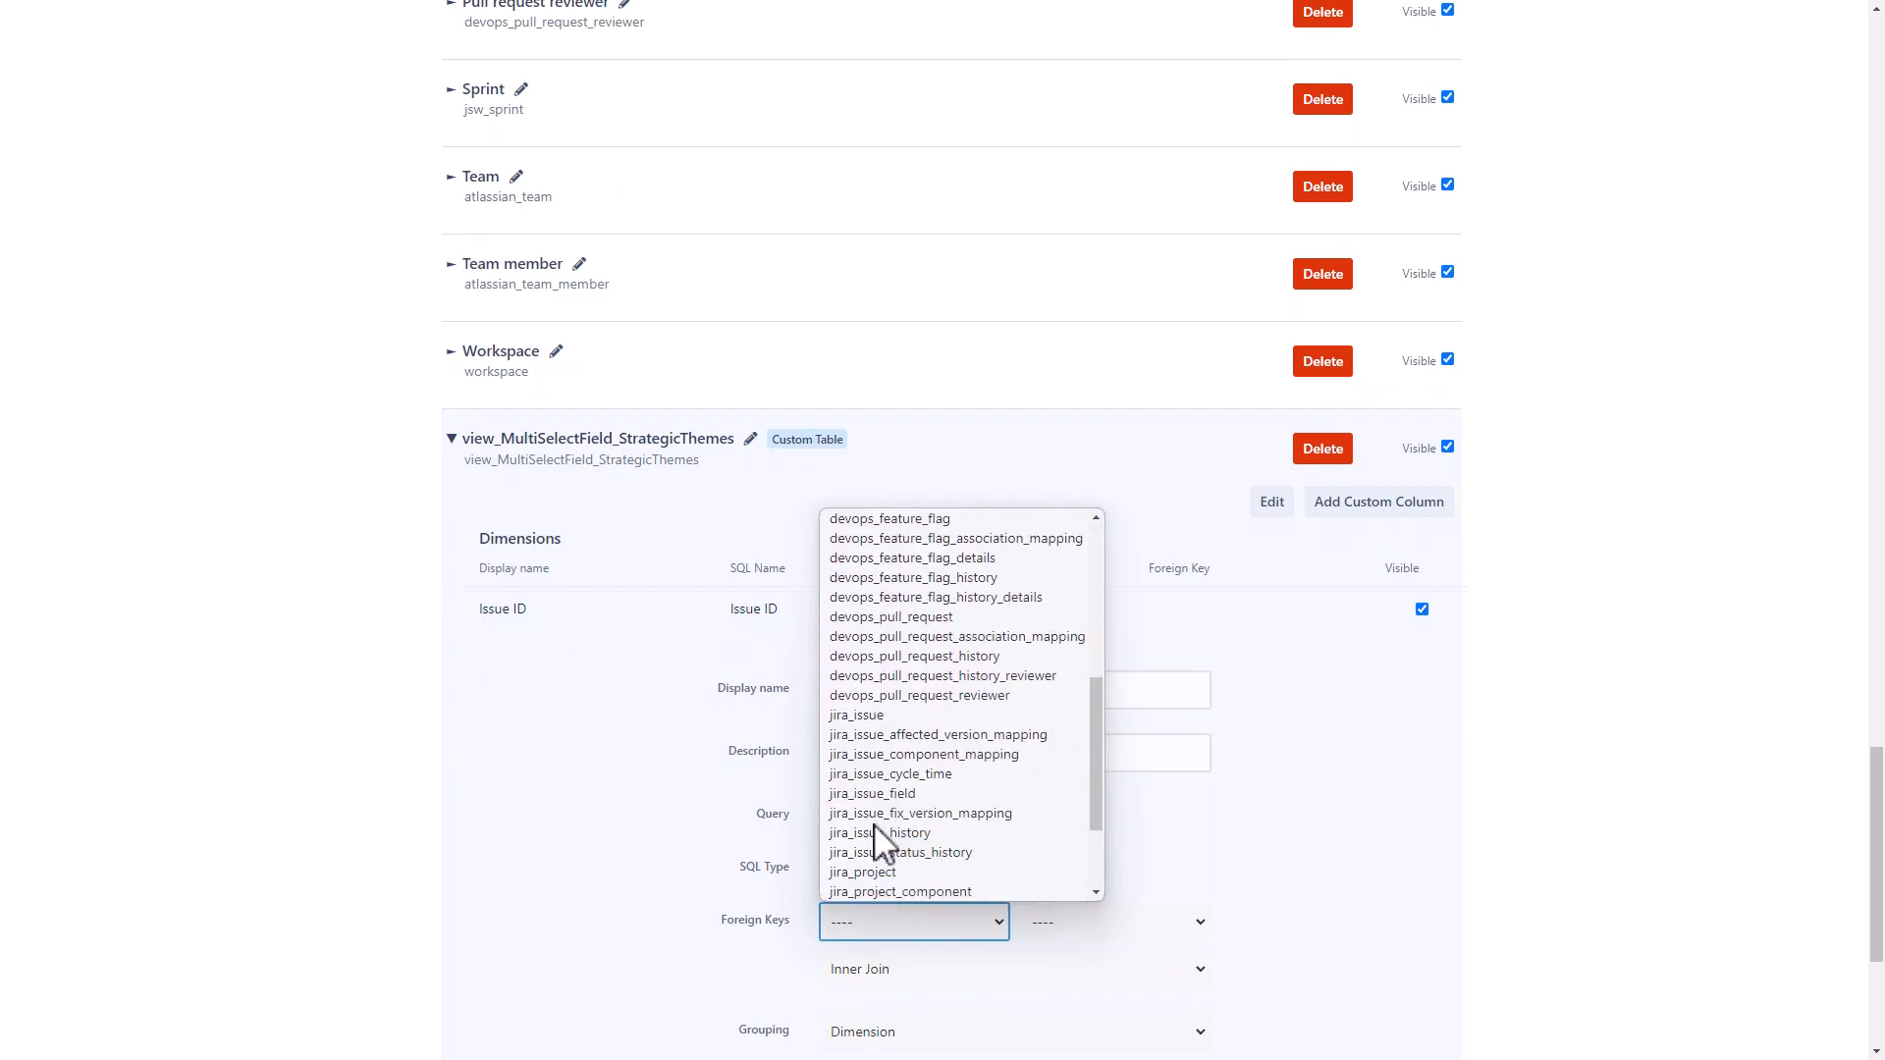
pyautogui.click(905, 717)
pyautogui.scroll(-2, 905, 736)
pyautogui.click(904, 780)
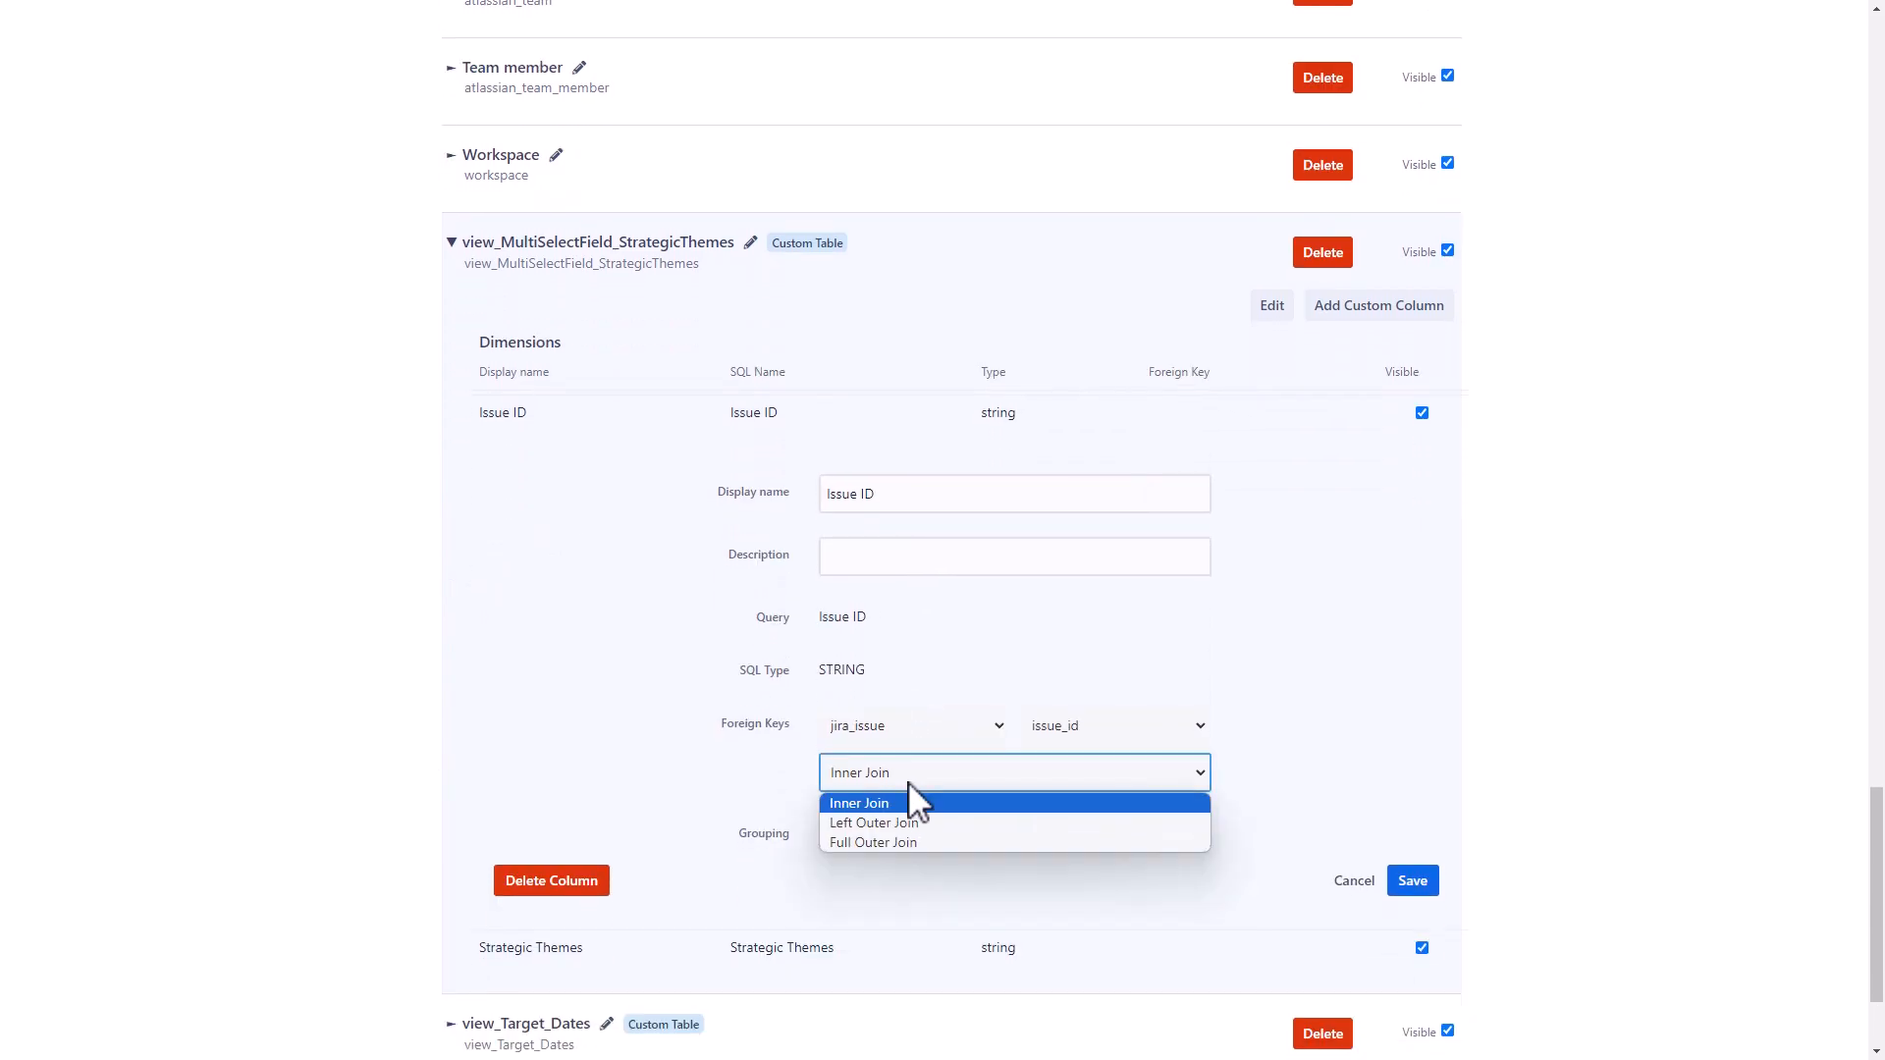
pyautogui.click(909, 819)
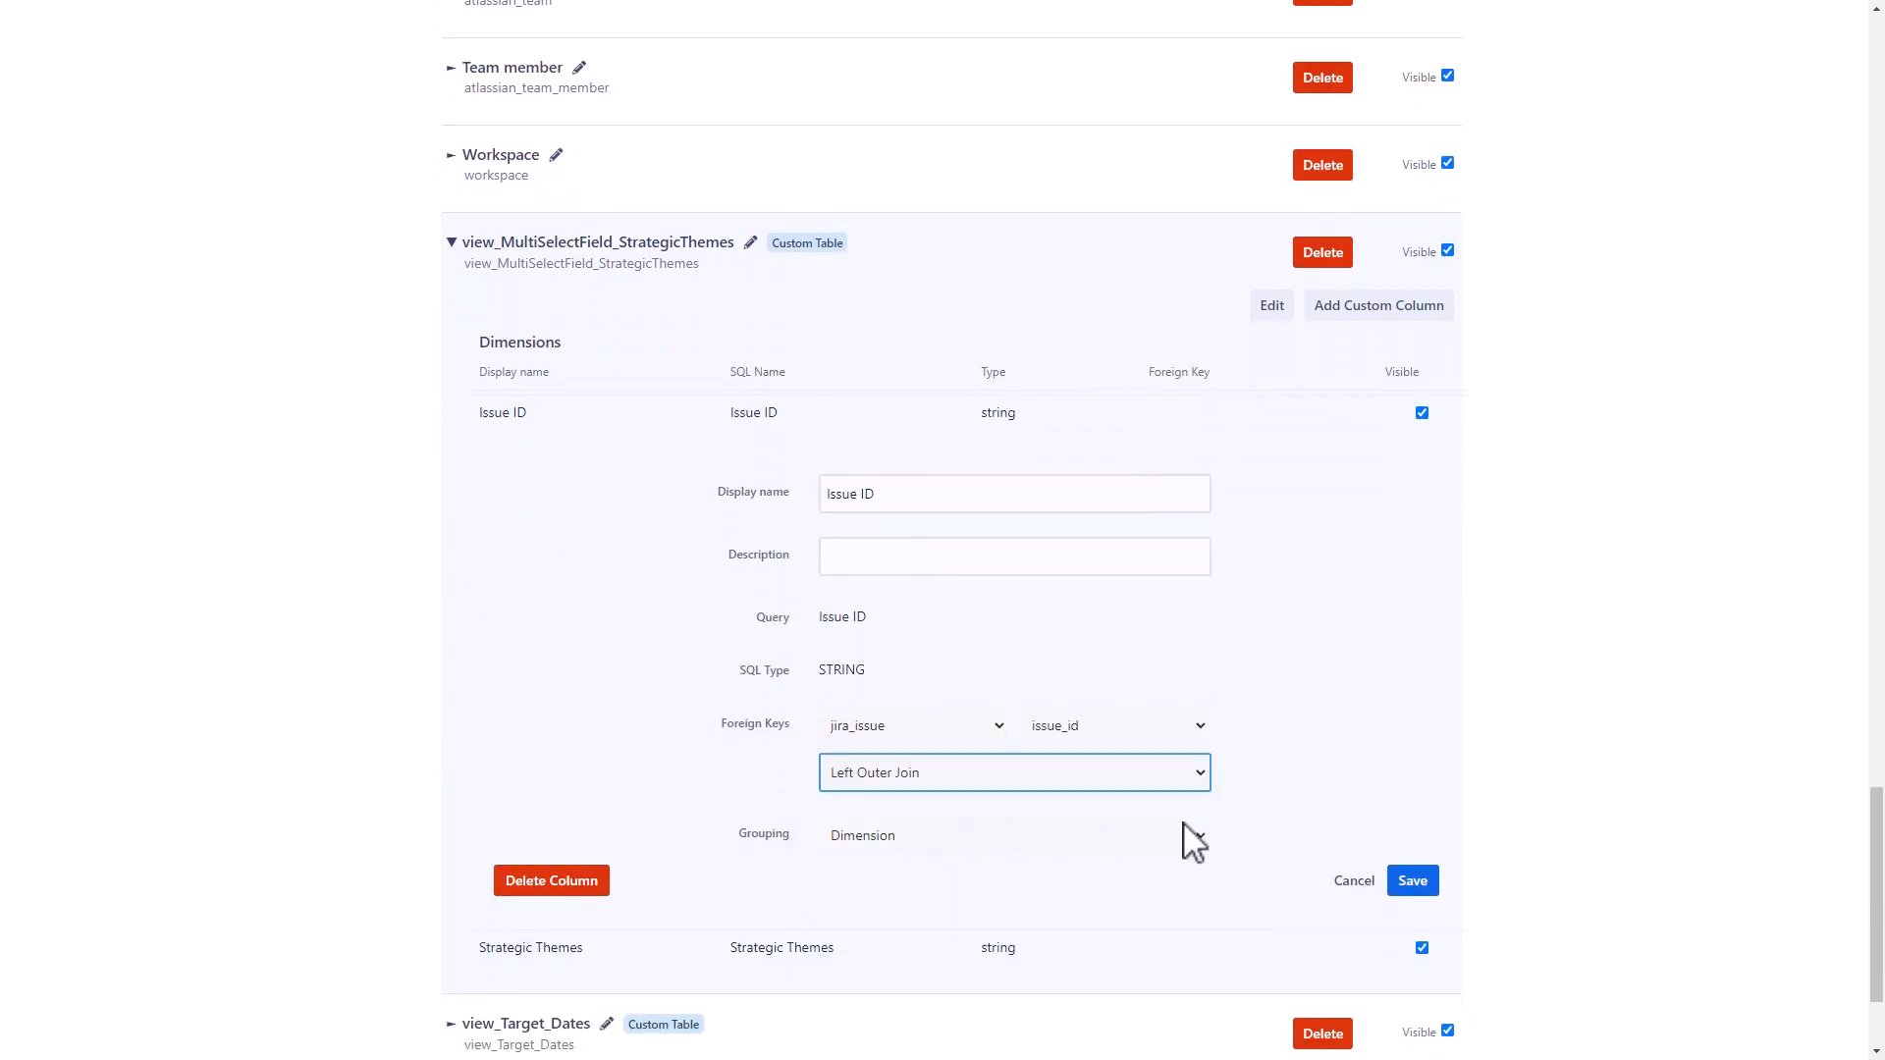
pyautogui.click(1422, 884)
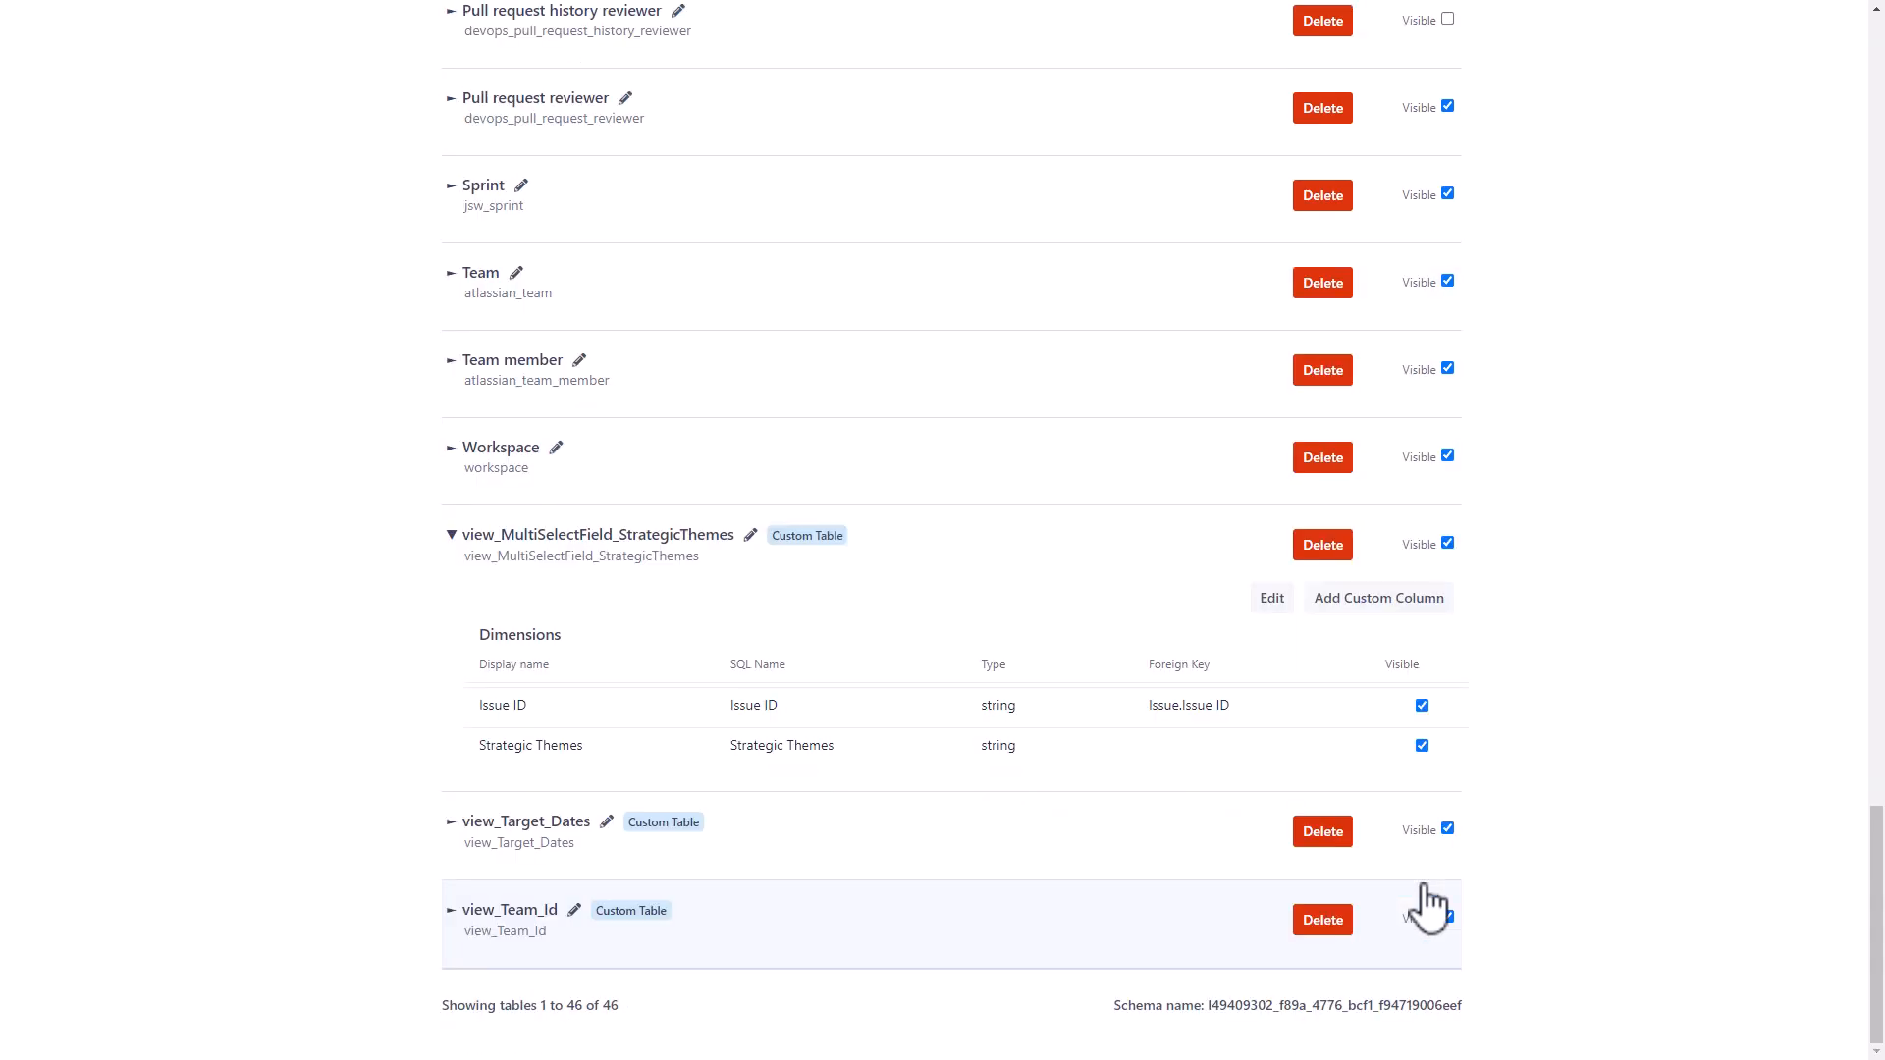
# - Add a custom table named view_MultiSelectField_BusinessBenefitCategories to MS Training using the copied SQL
pyautogui.click(1040, 214)
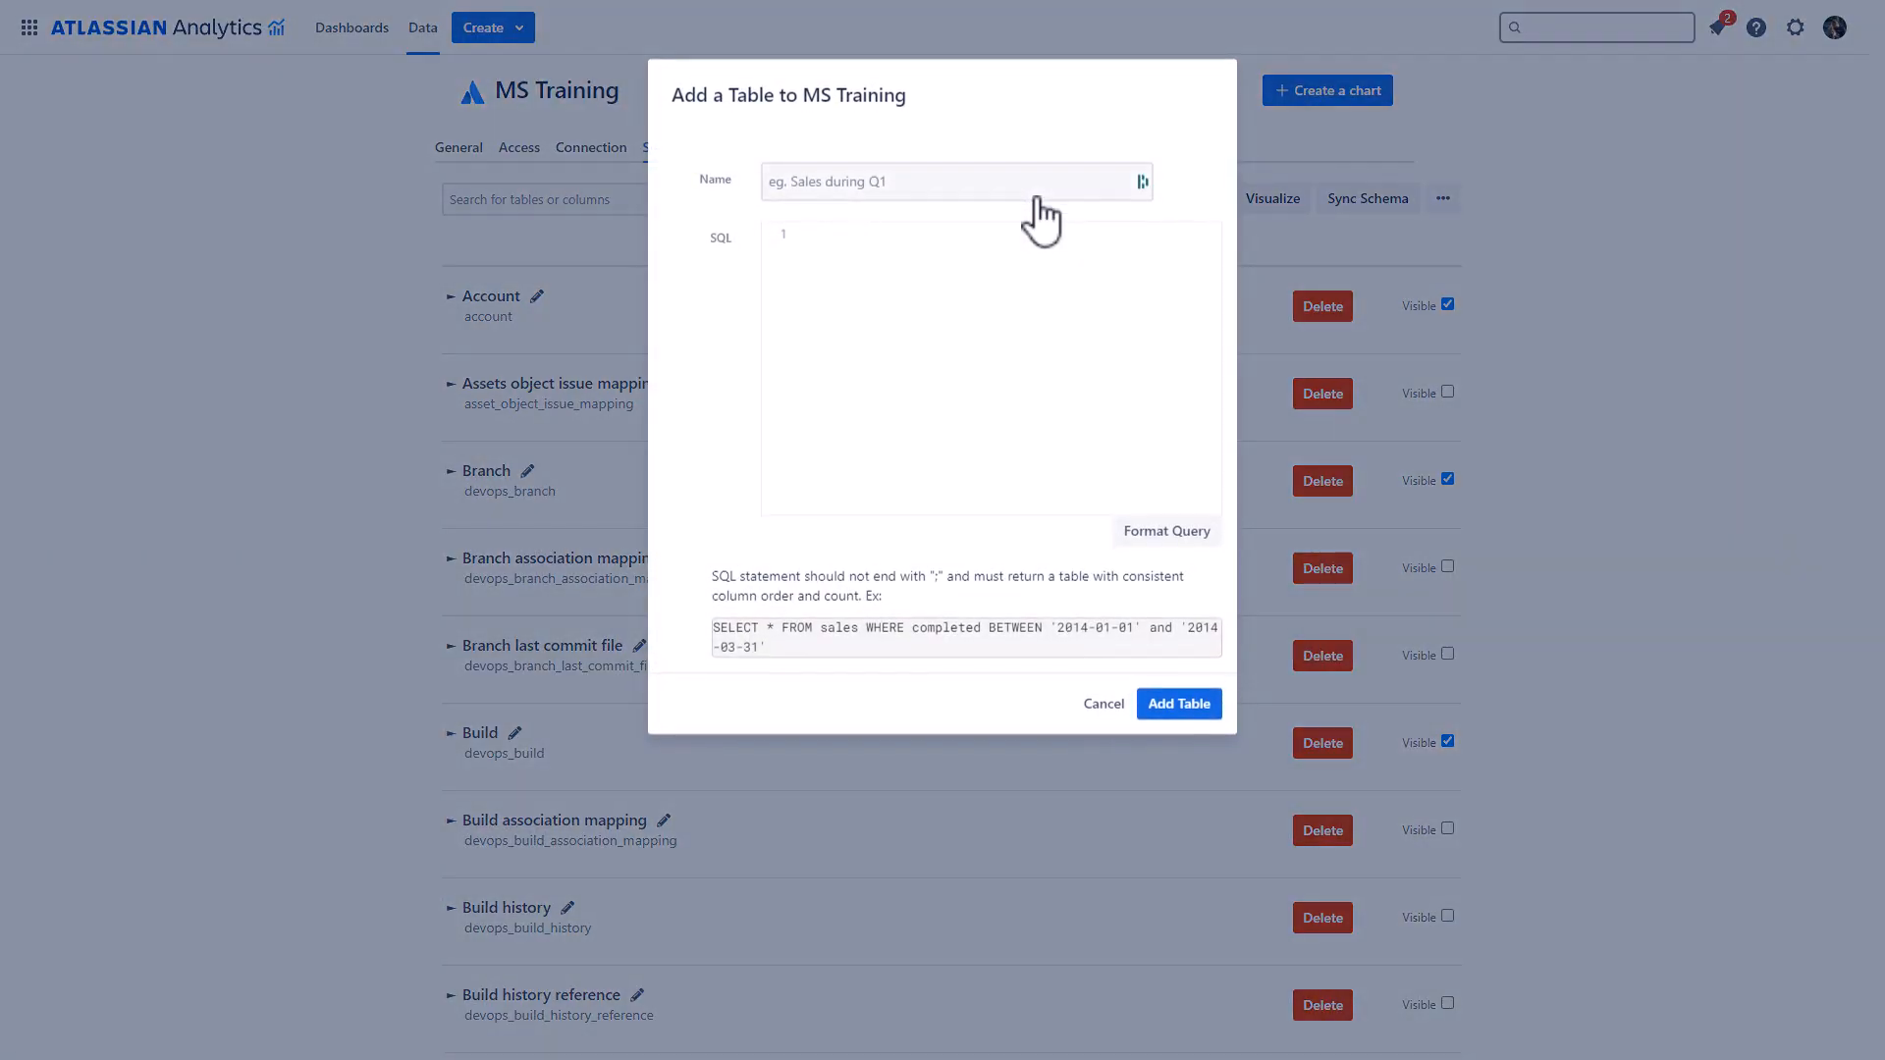
pyautogui.hotkey('ctrl', 'v')
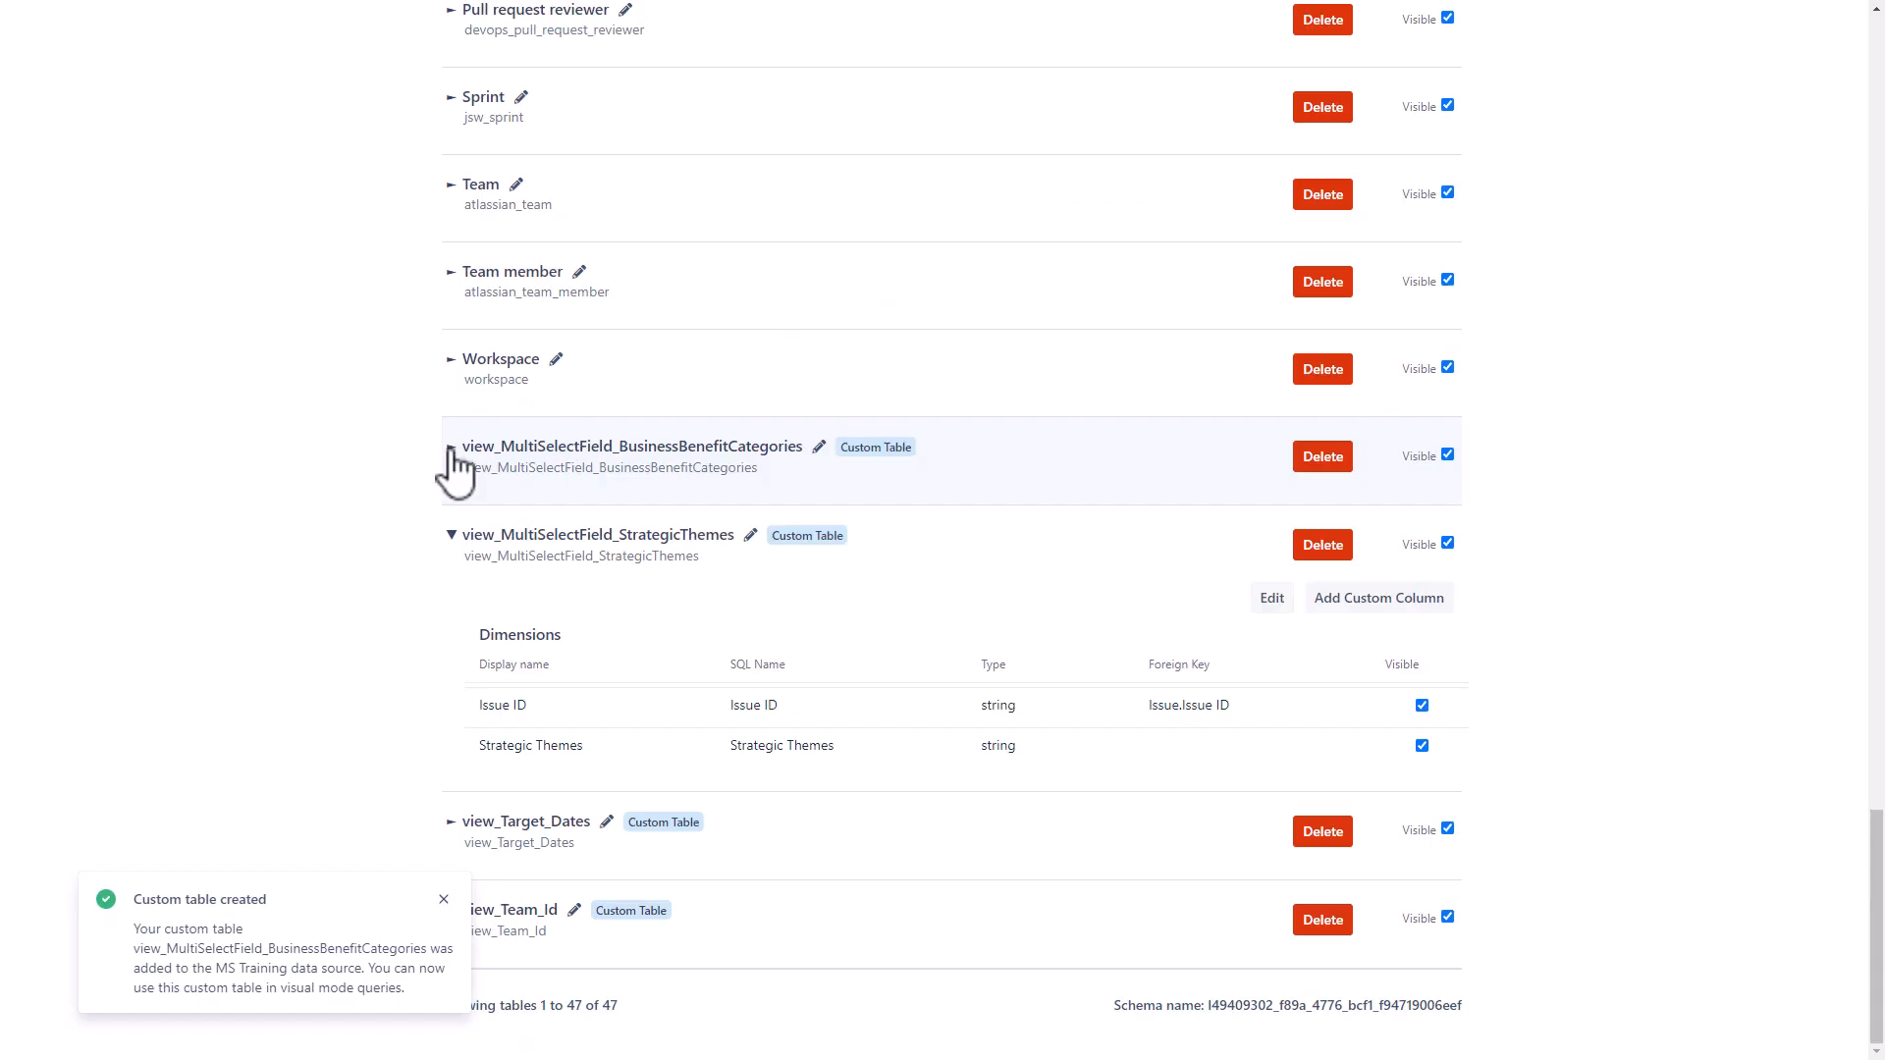
# - Link view_MultiSelectField_BusinessBenefitCategories' Issue ID column to jira_issue issue_id with a Left Outer Join foreign key, and save it
pyautogui.click(452, 448)
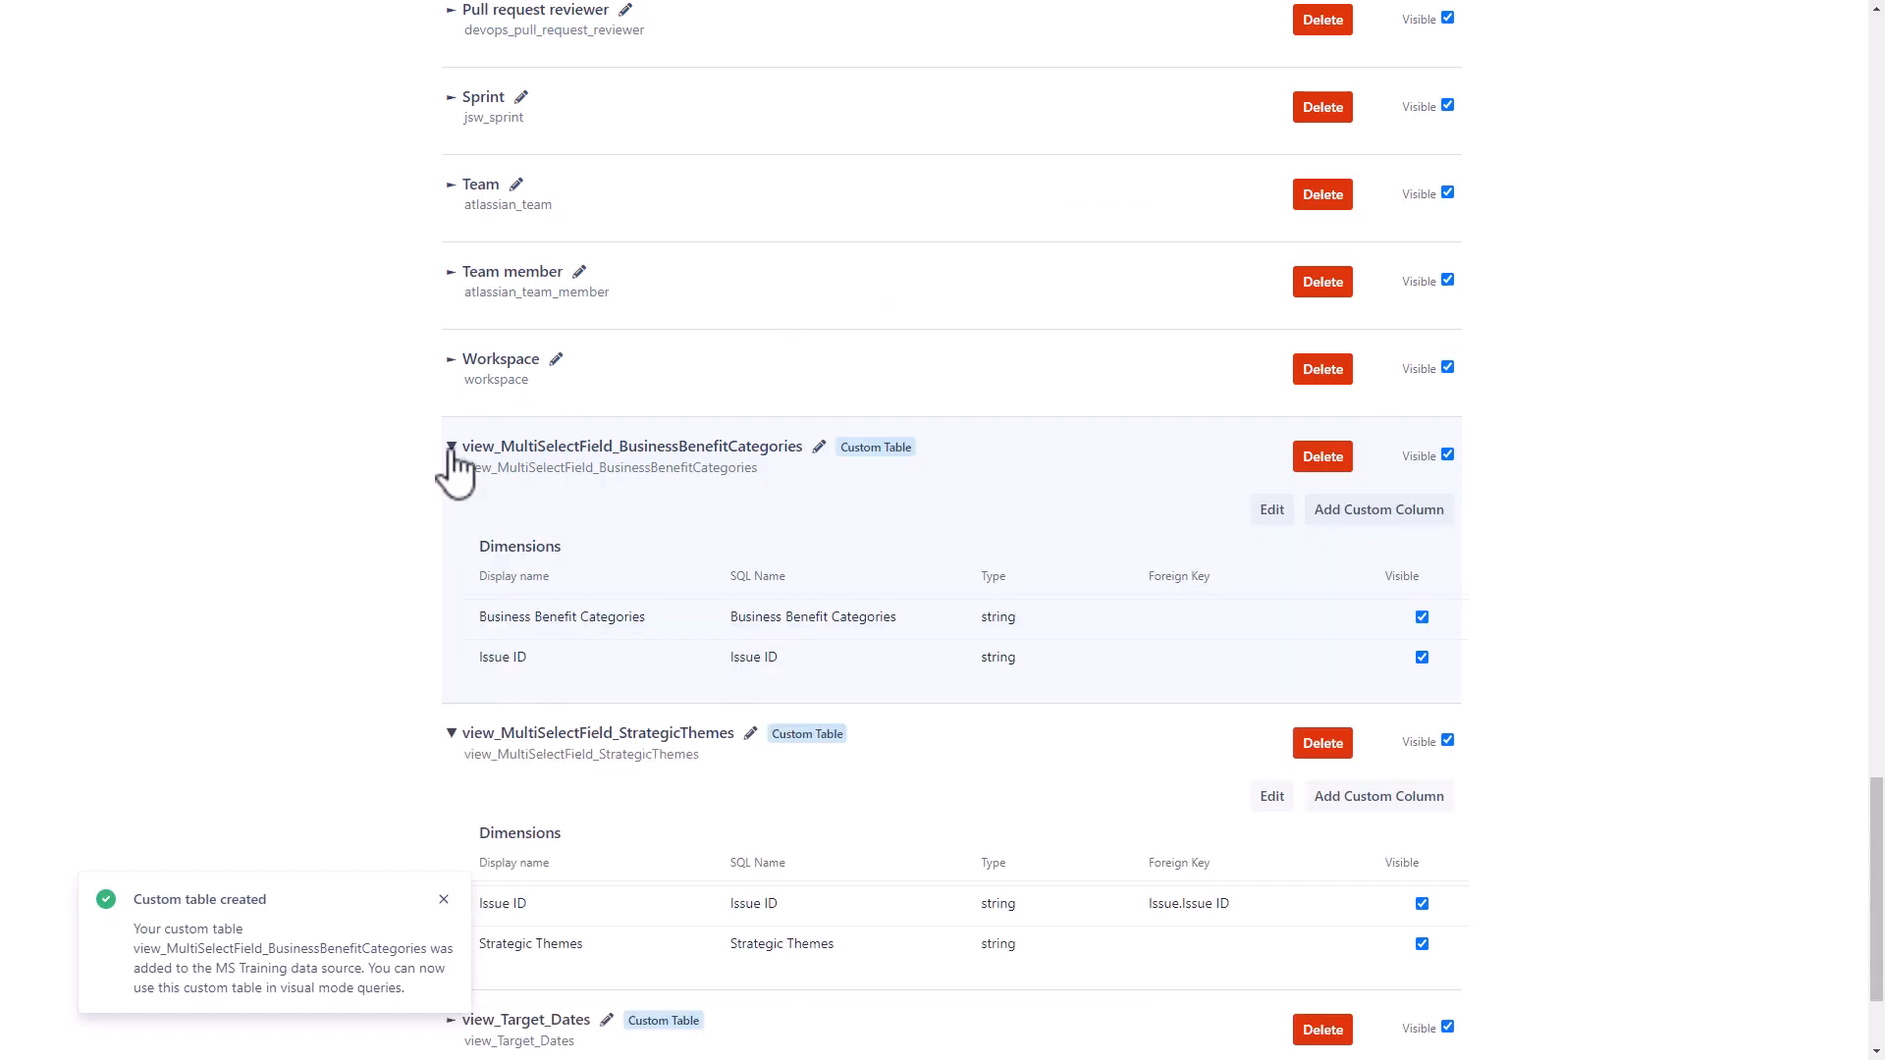
pyautogui.click(830, 658)
pyautogui.scroll(-3, 838, 668)
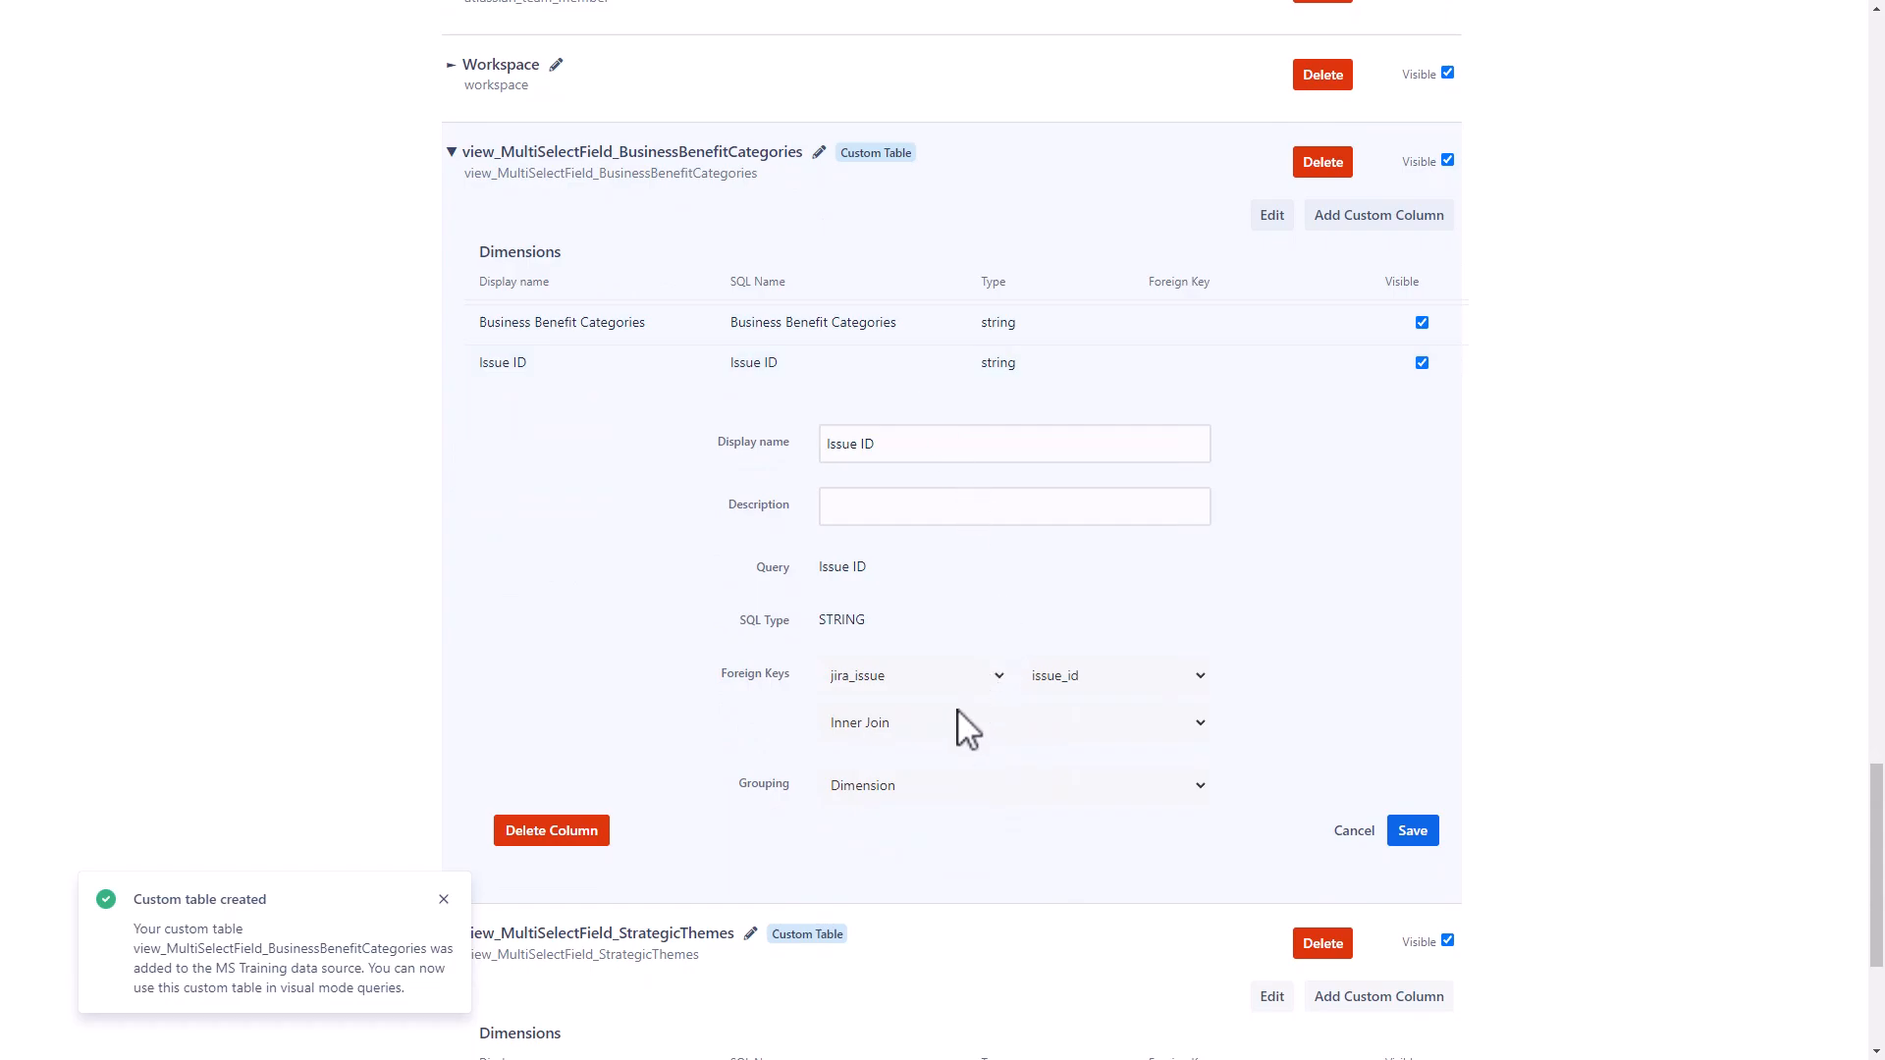
pyautogui.click(959, 724)
pyautogui.click(934, 767)
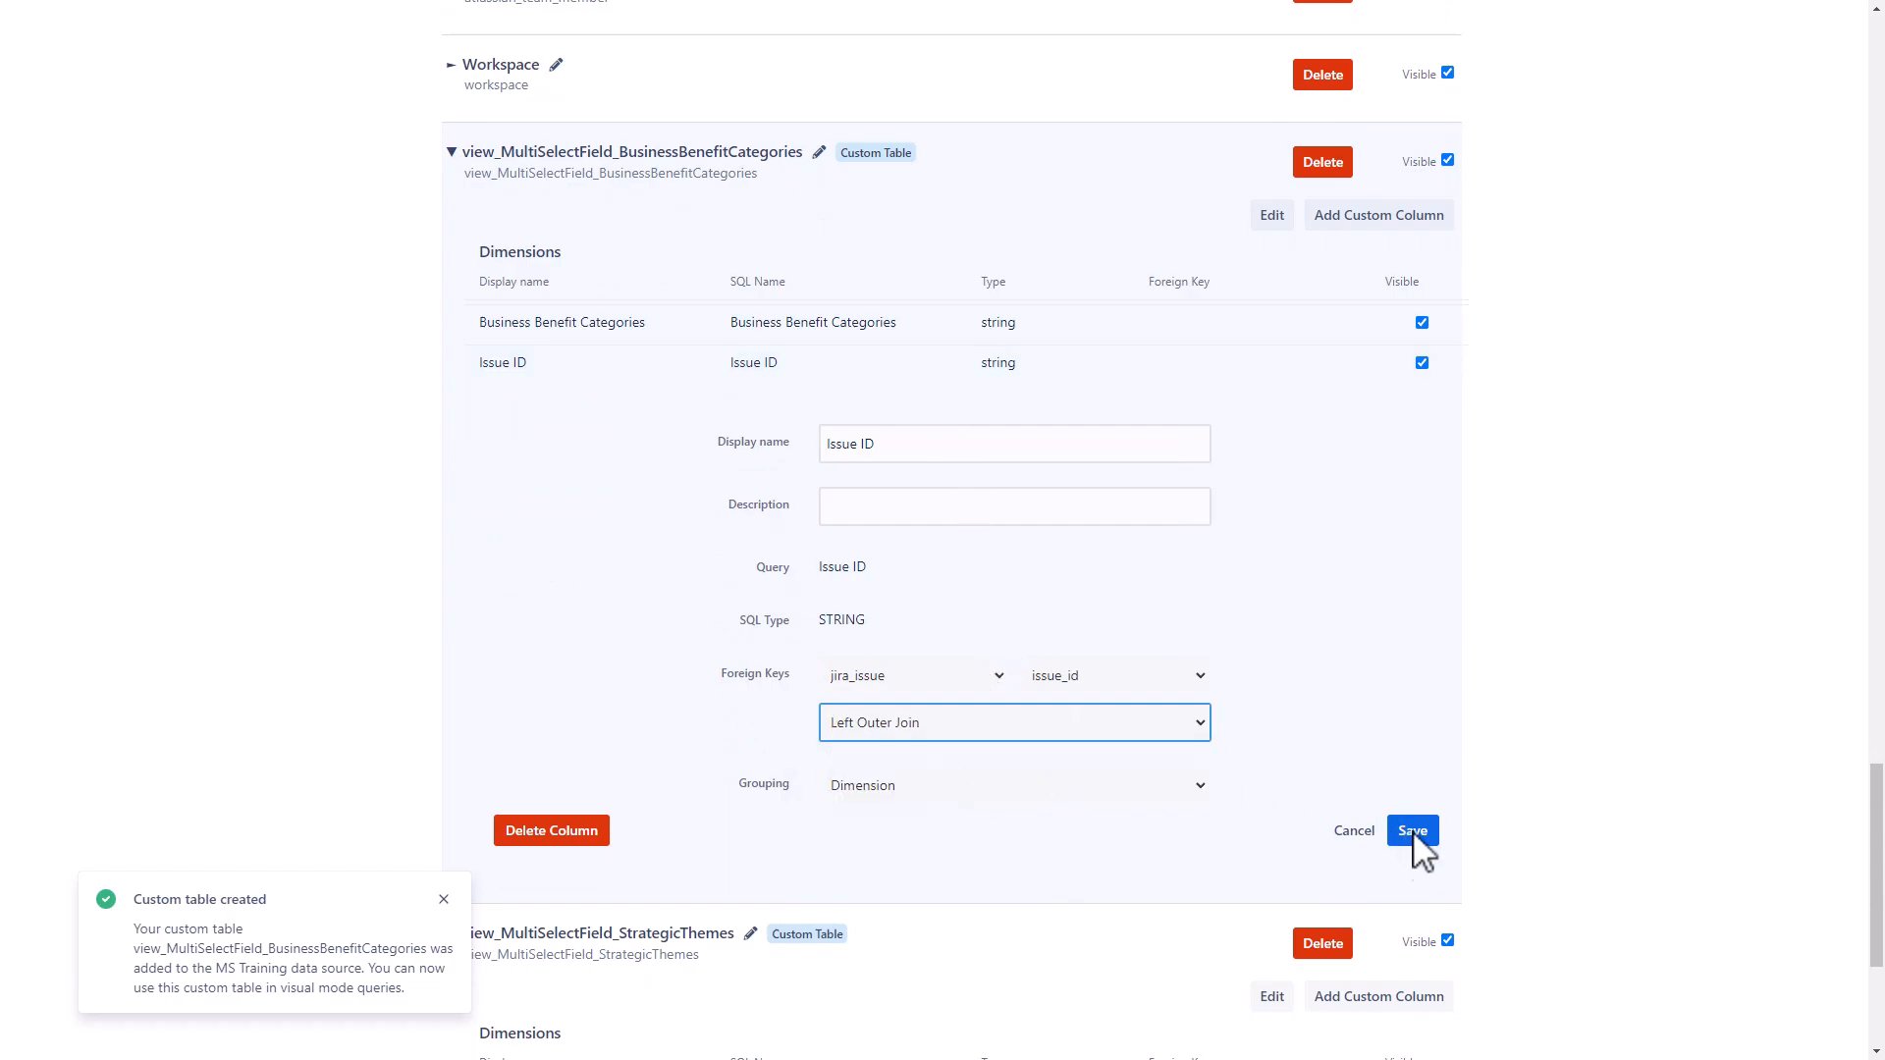
pyautogui.click(1411, 835)
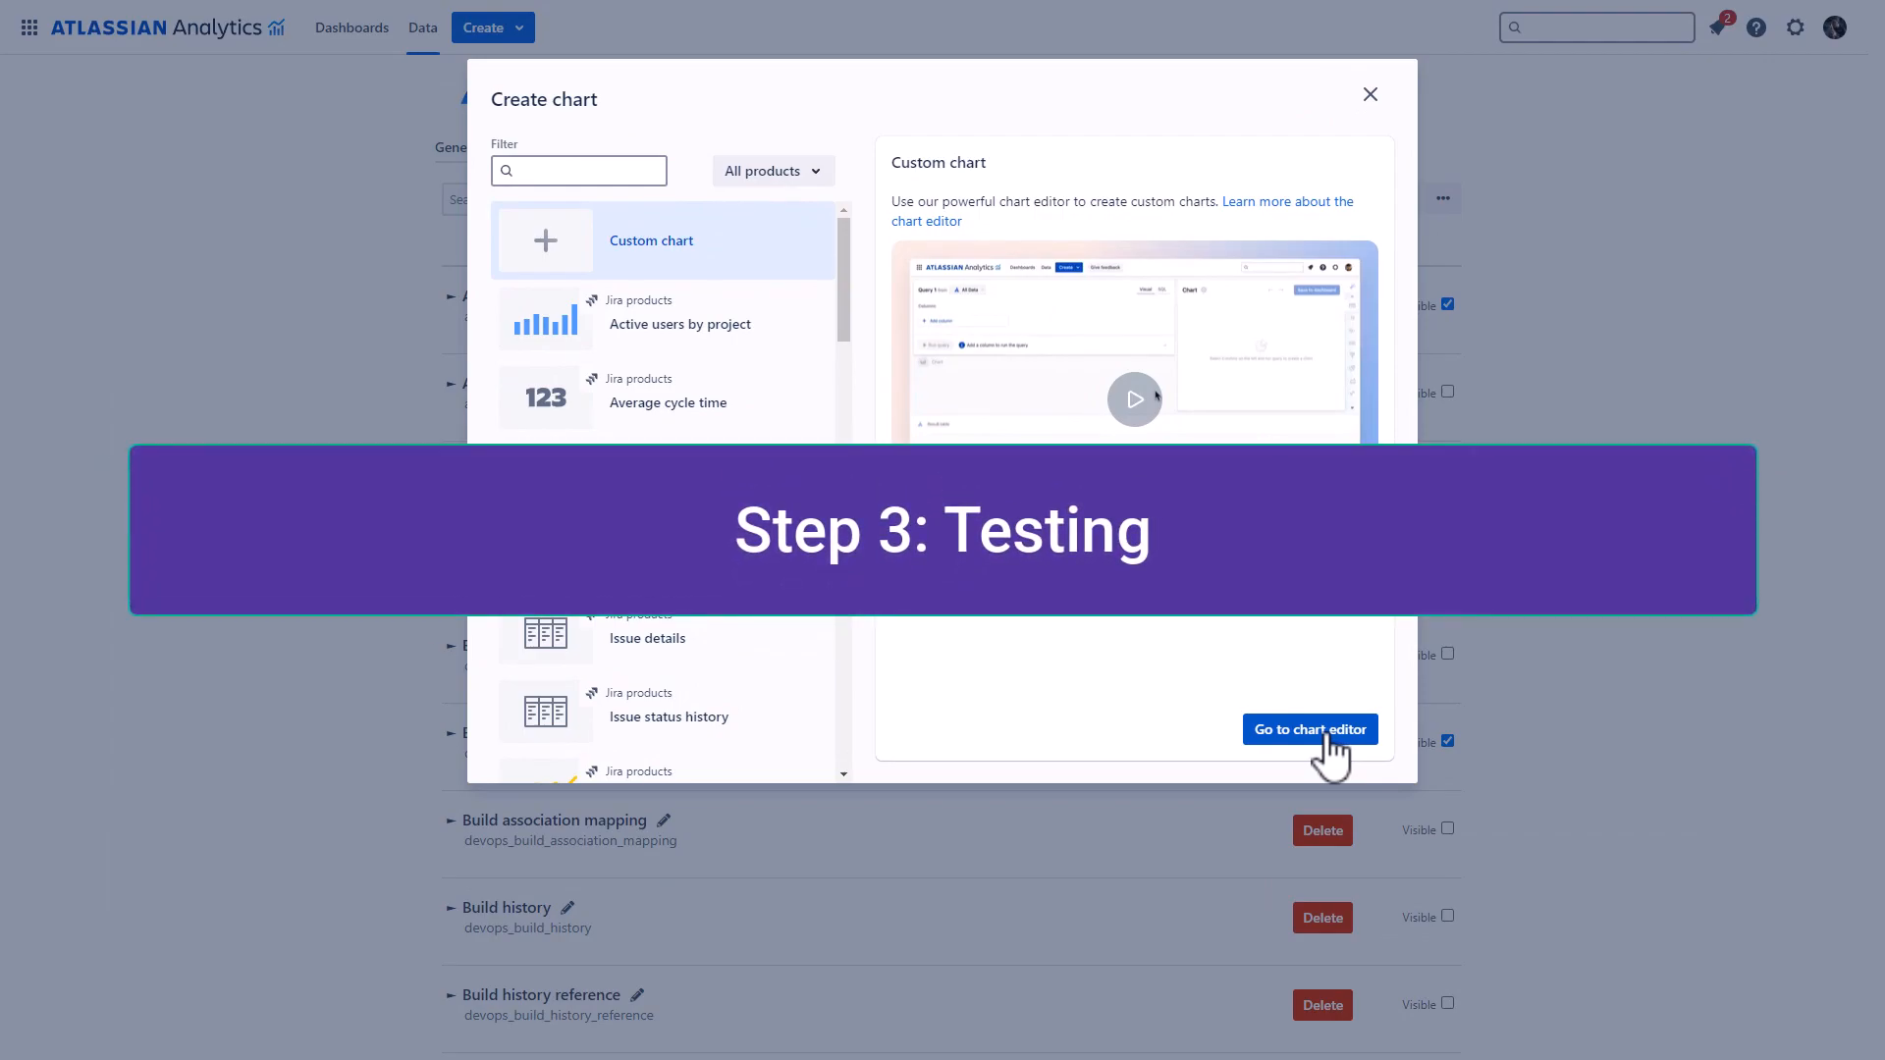
# - Start a custom chart on MS Training and add the Issue table's Issue key and Summary columns to the query
pyautogui.click(1328, 730)
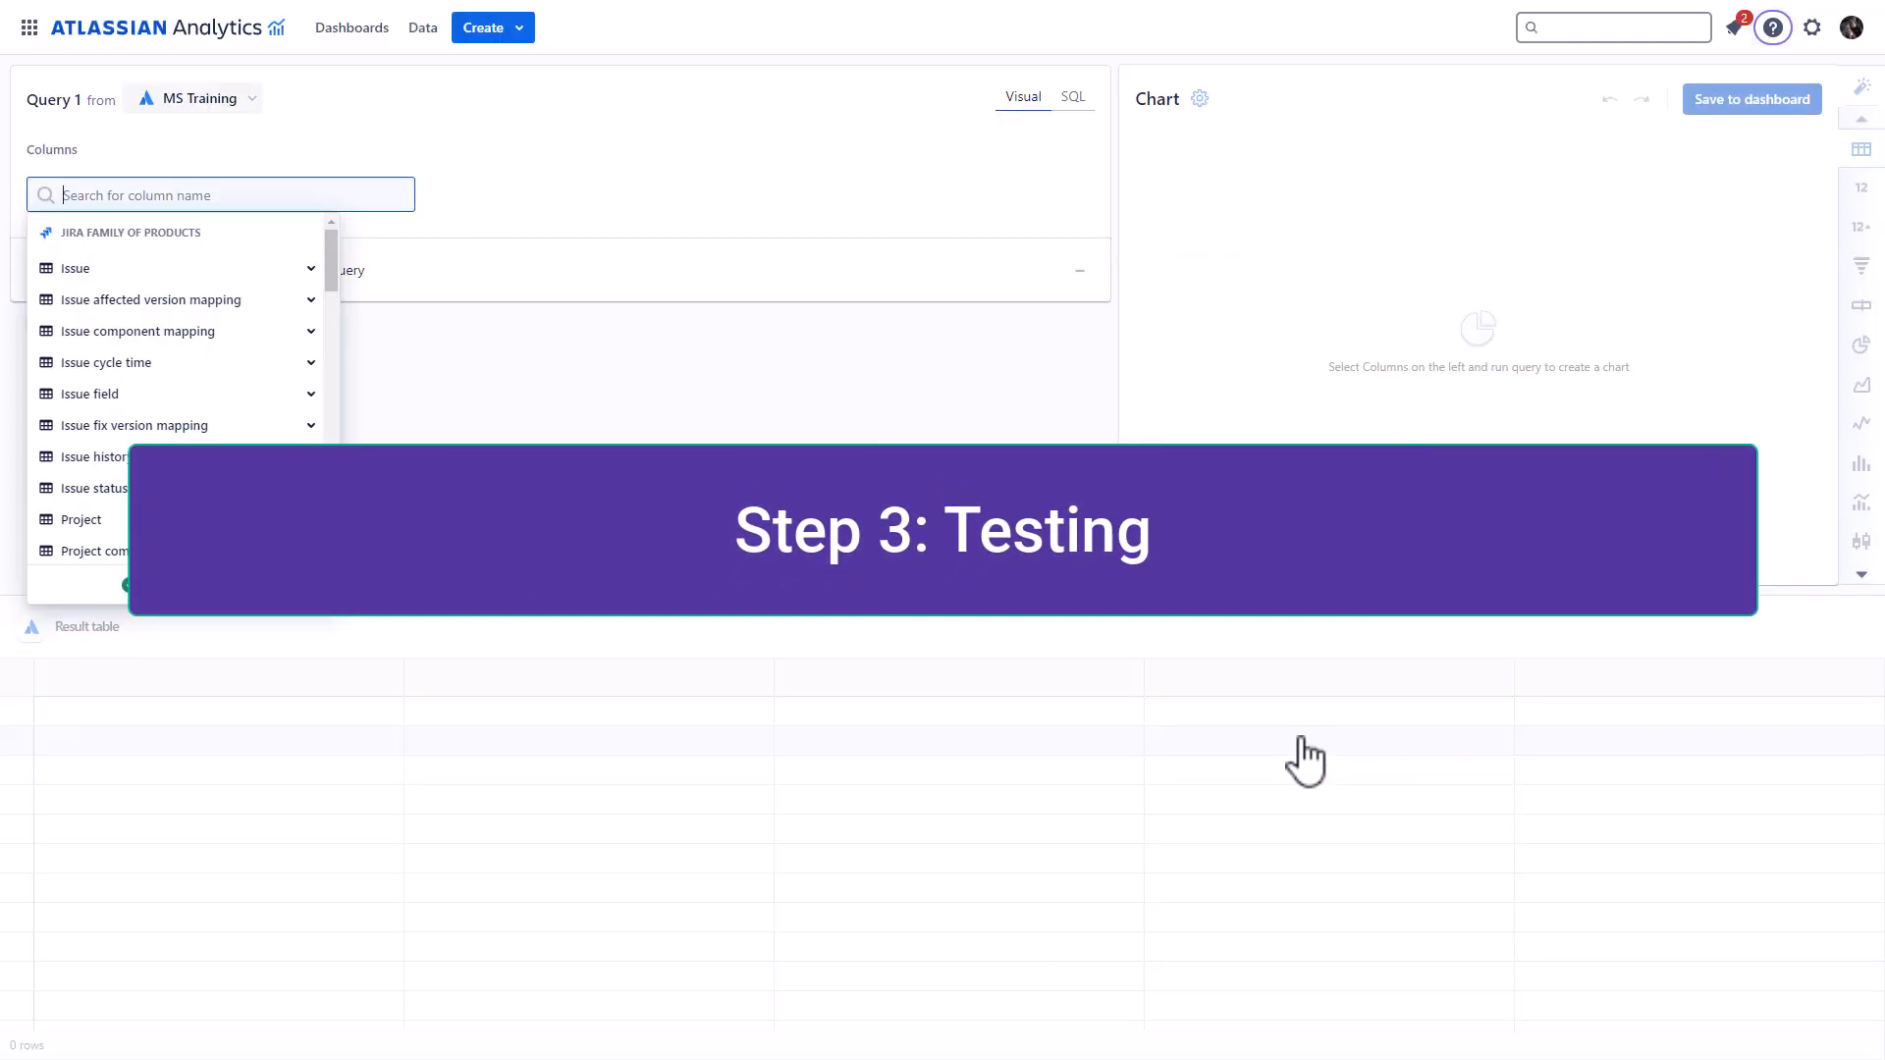
pyautogui.click(79, 268)
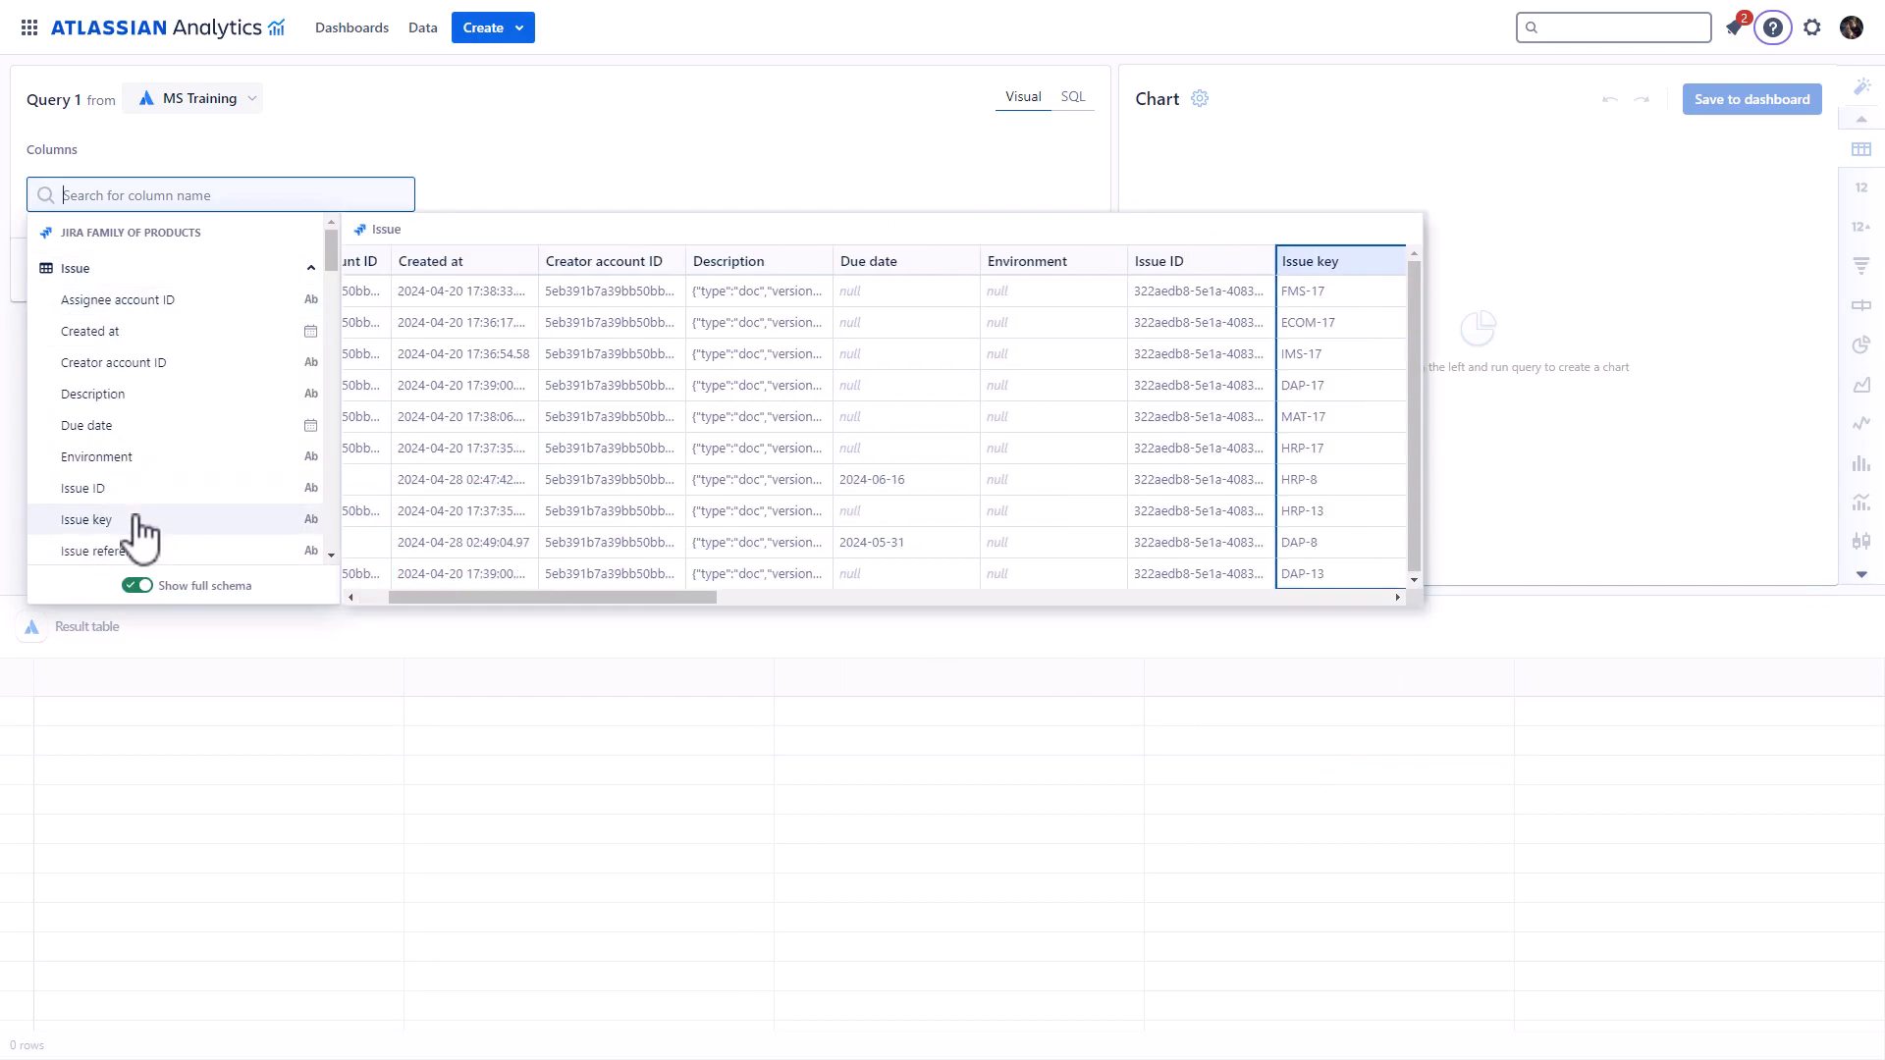
pyautogui.click(98, 519)
pyautogui.click(103, 236)
pyautogui.scroll(-6, 123, 441)
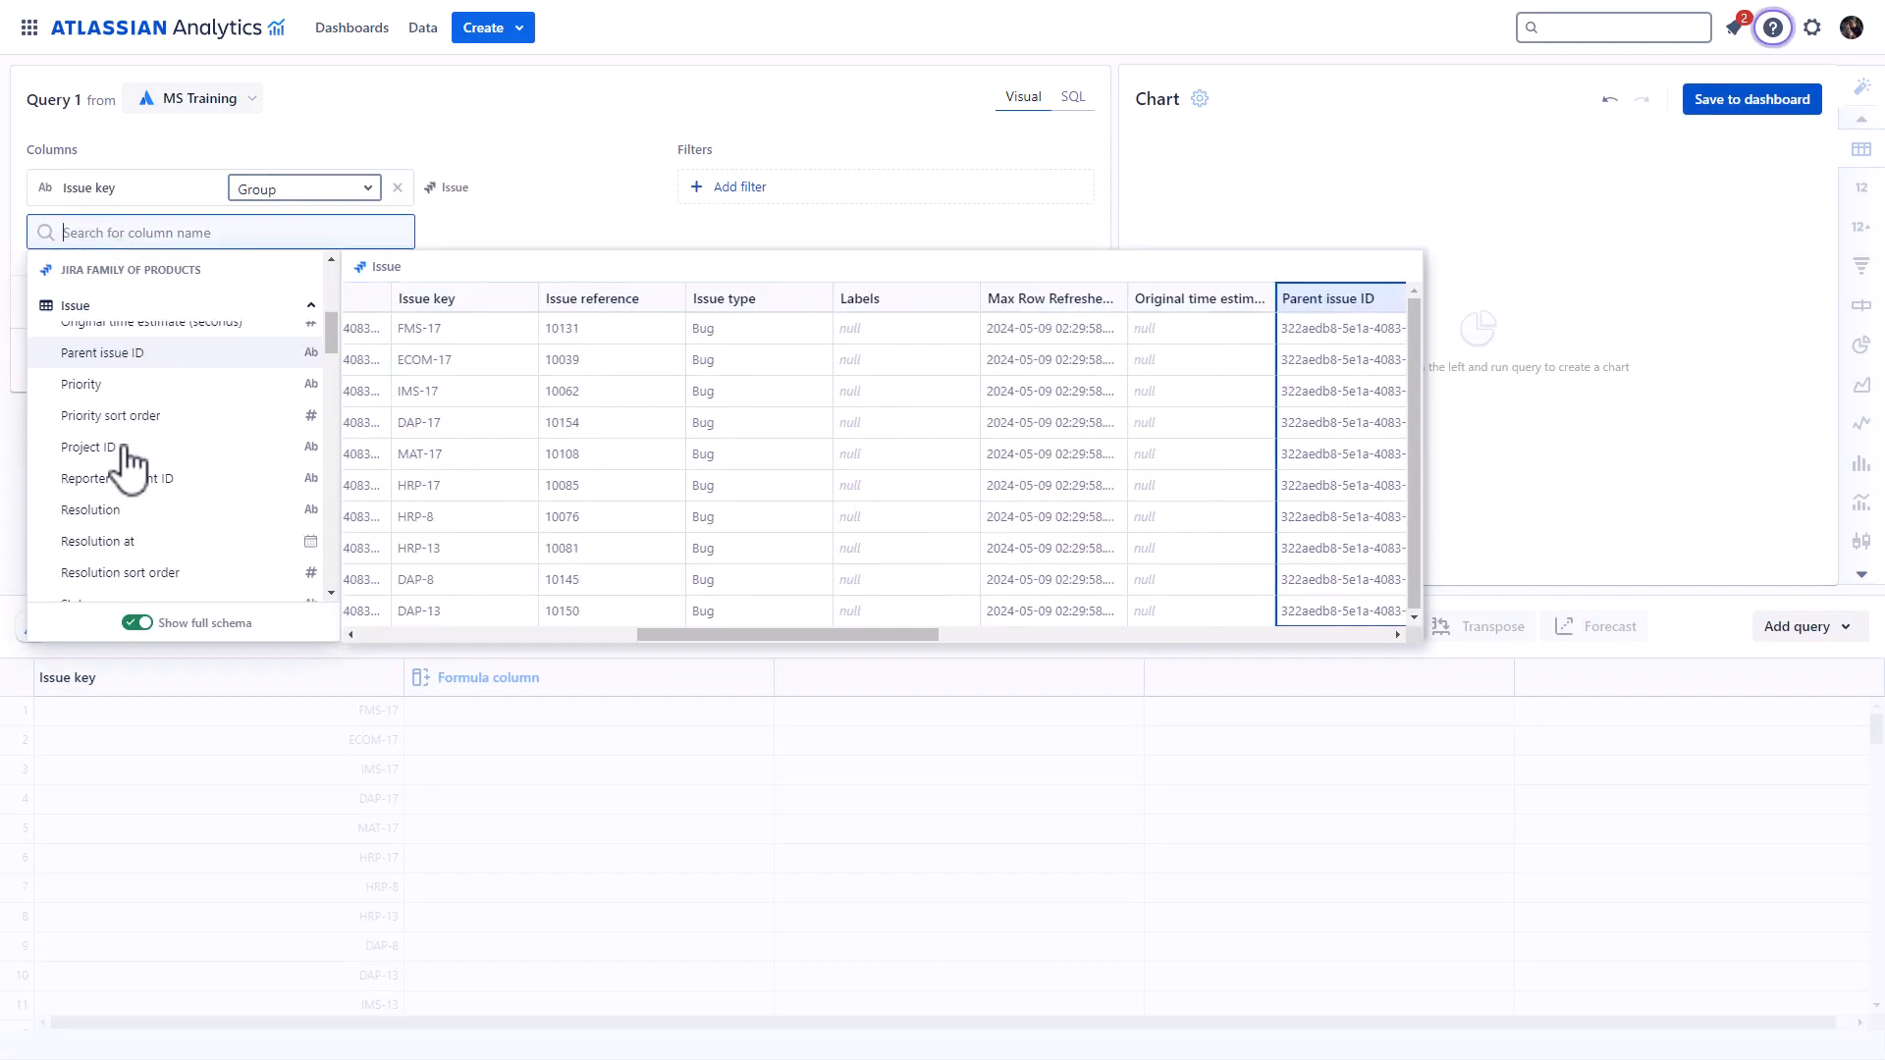
pyautogui.click(115, 521)
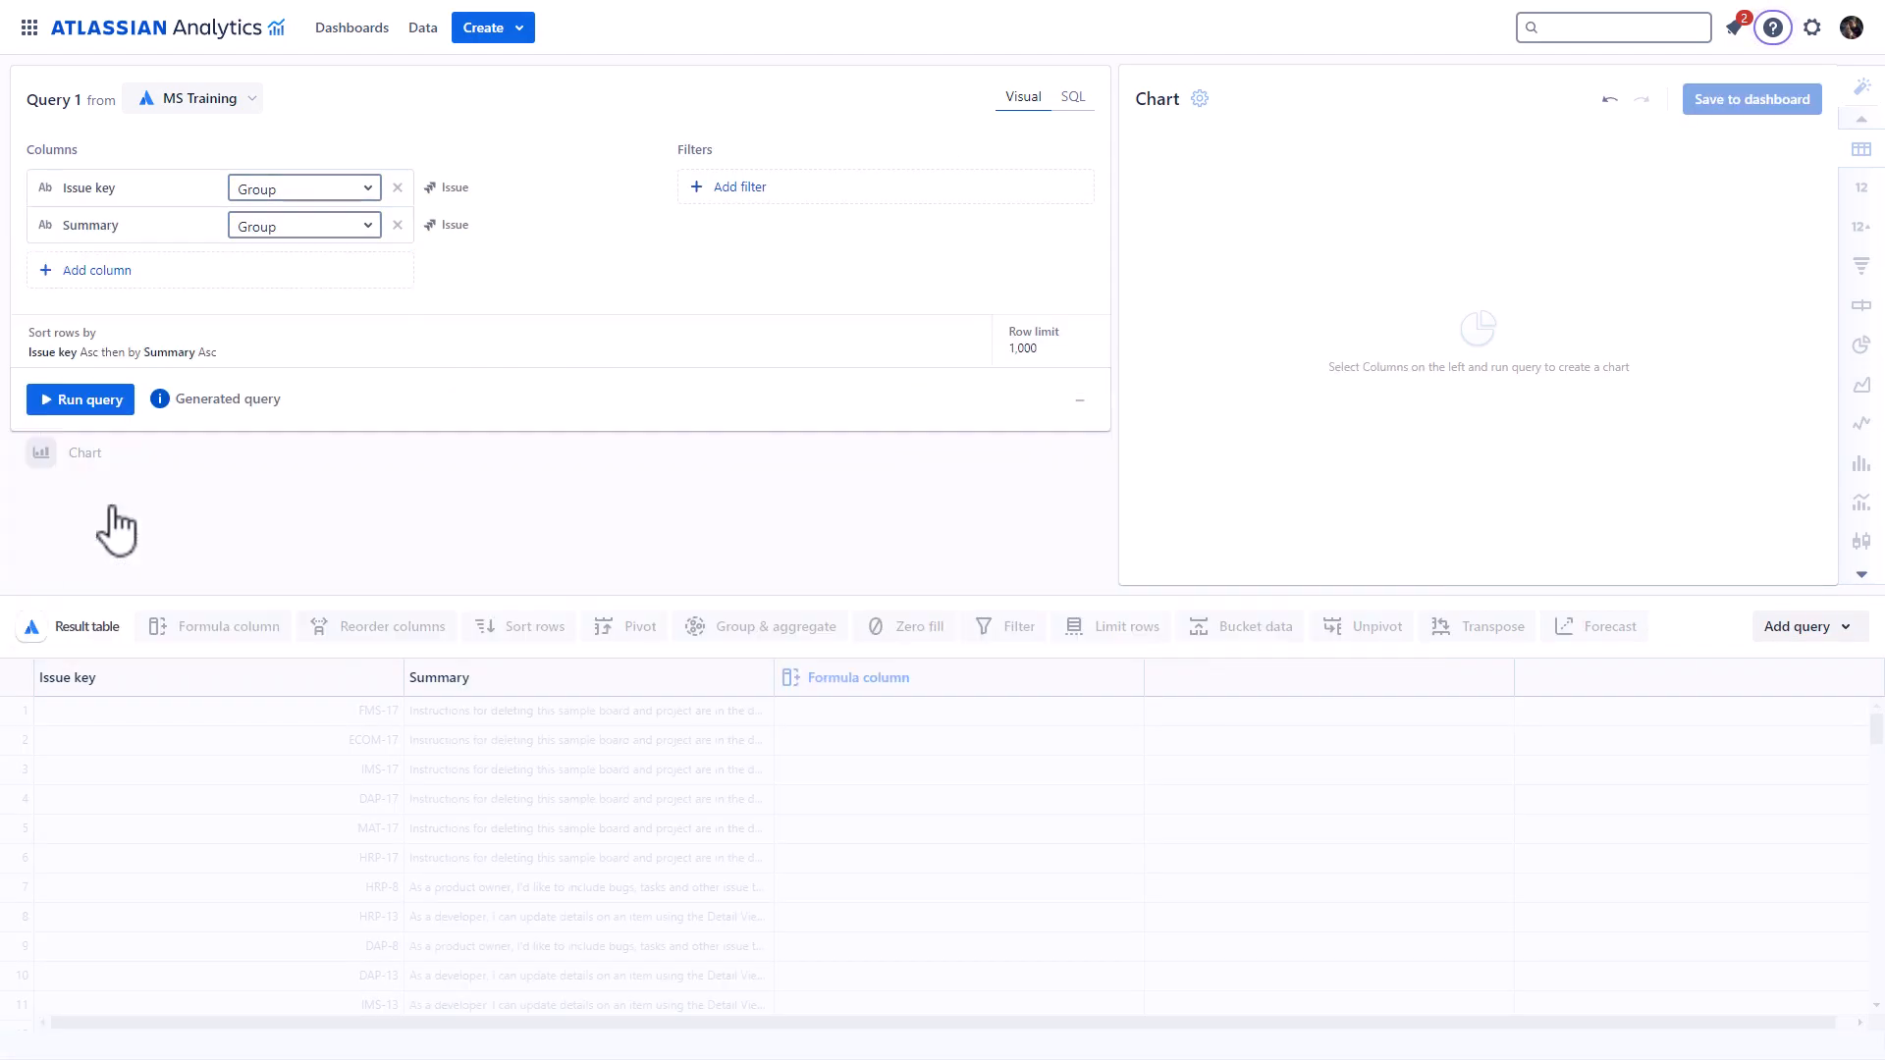
# - Add the Strategic Themes column from view_MultiSelectField_StrategicThemes to the query
pyautogui.click(88, 273)
pyautogui.click(116, 345)
pyautogui.scroll(-5, 143, 570)
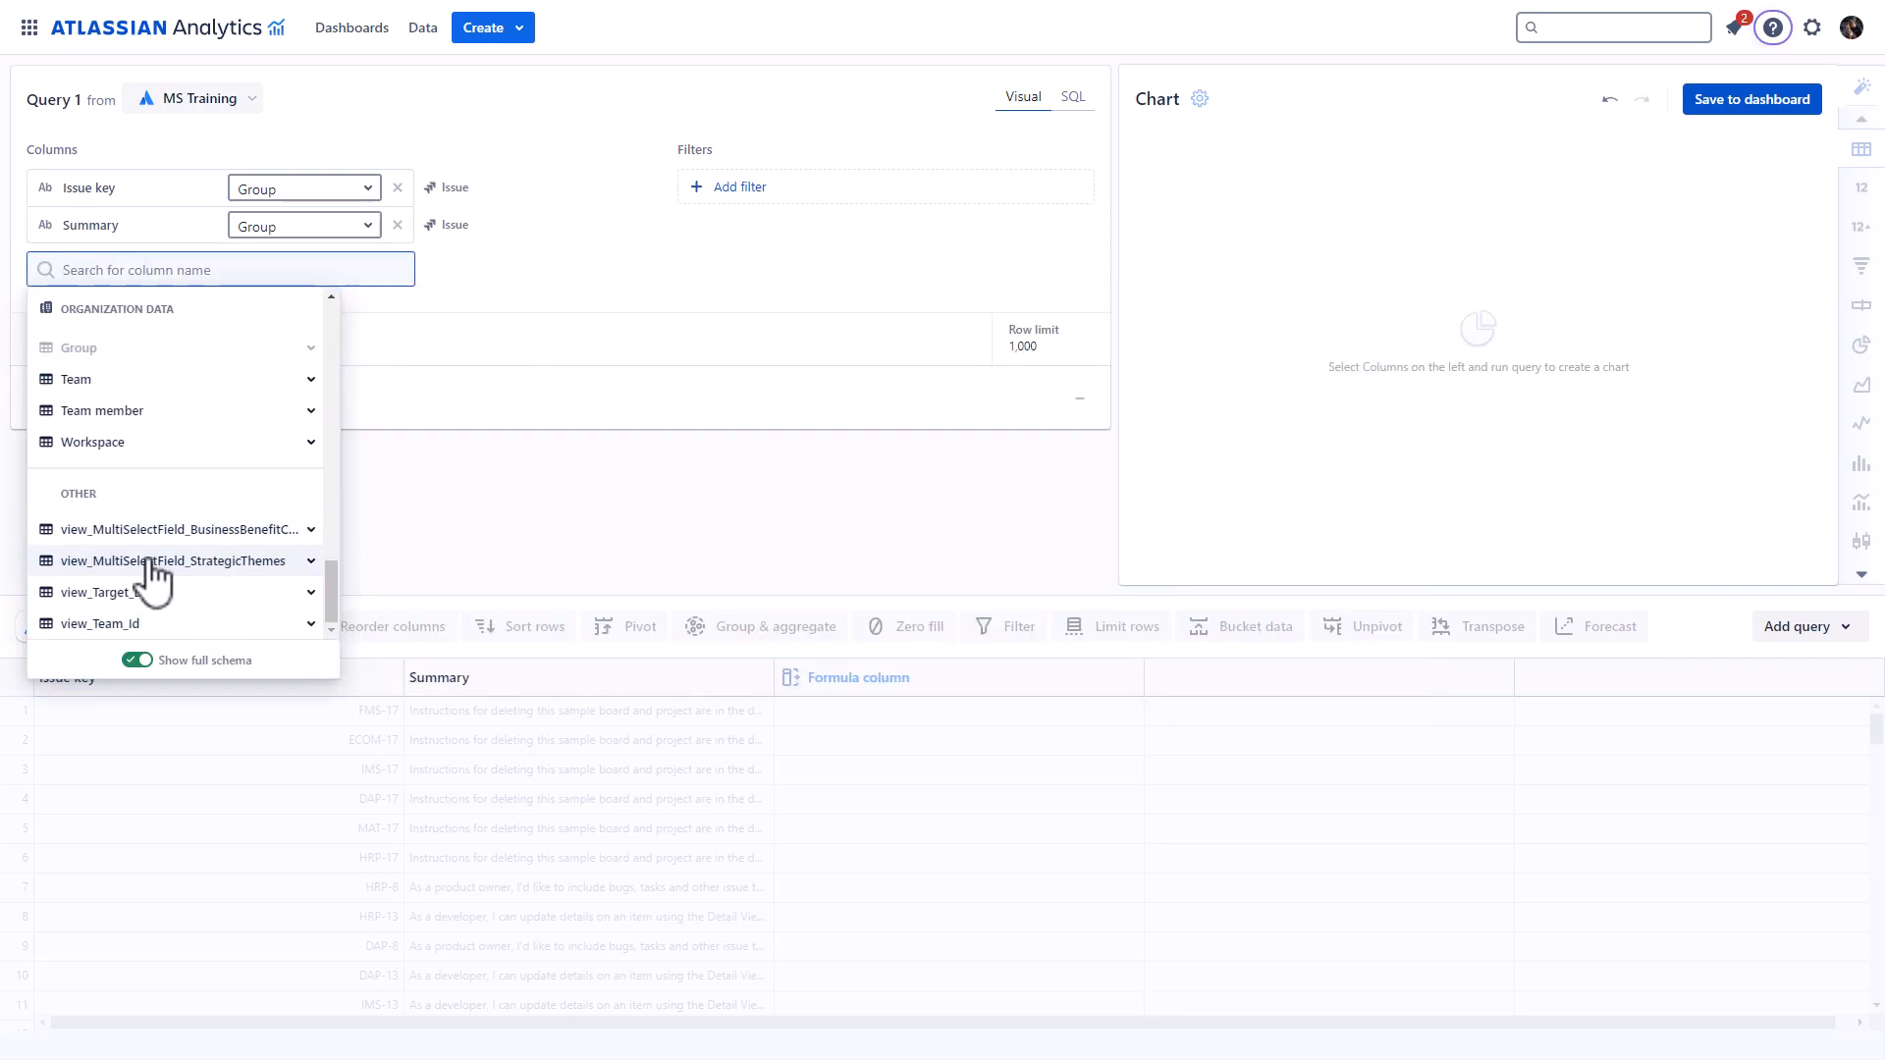
pyautogui.click(152, 561)
pyautogui.click(125, 452)
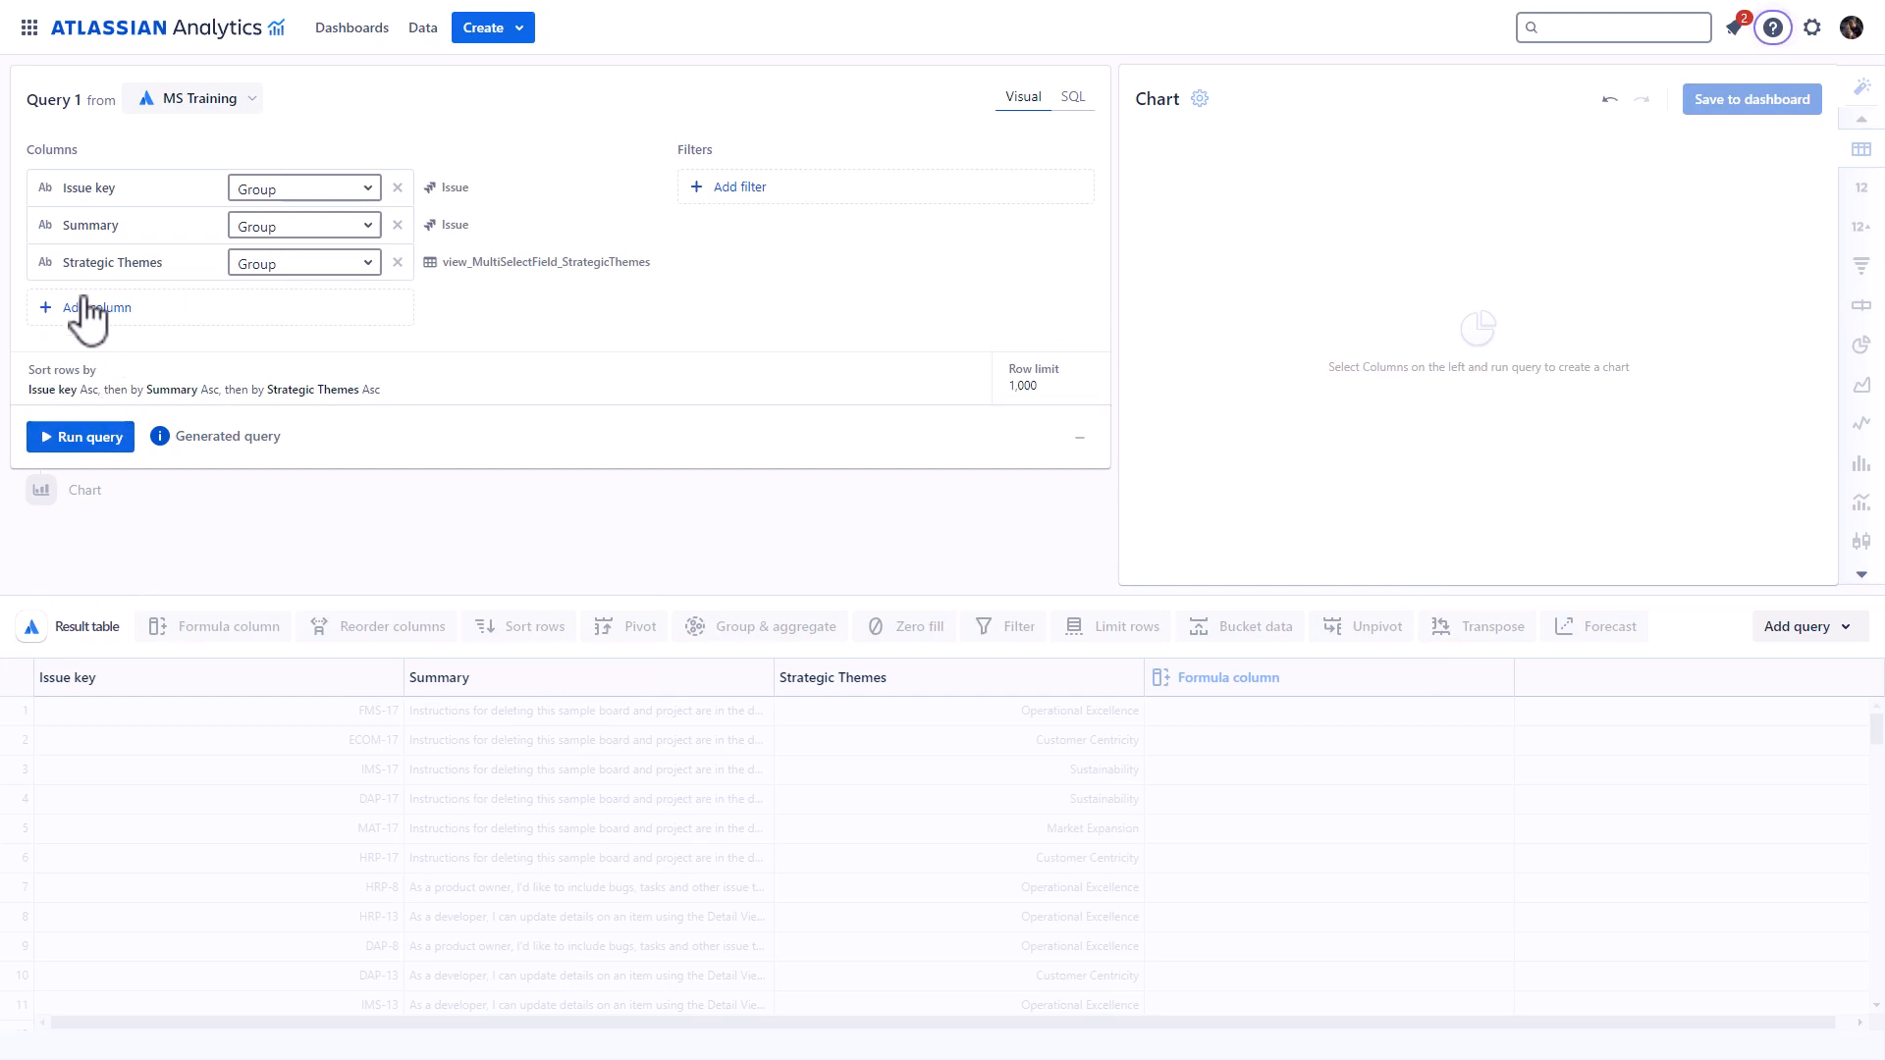
# - Add the Business Benefit Categories column from view_MultiSelectField_BusinessBenefitCategories and run the query
pyautogui.click(88, 309)
pyautogui.click(119, 604)
pyautogui.click(117, 570)
pyautogui.click(116, 538)
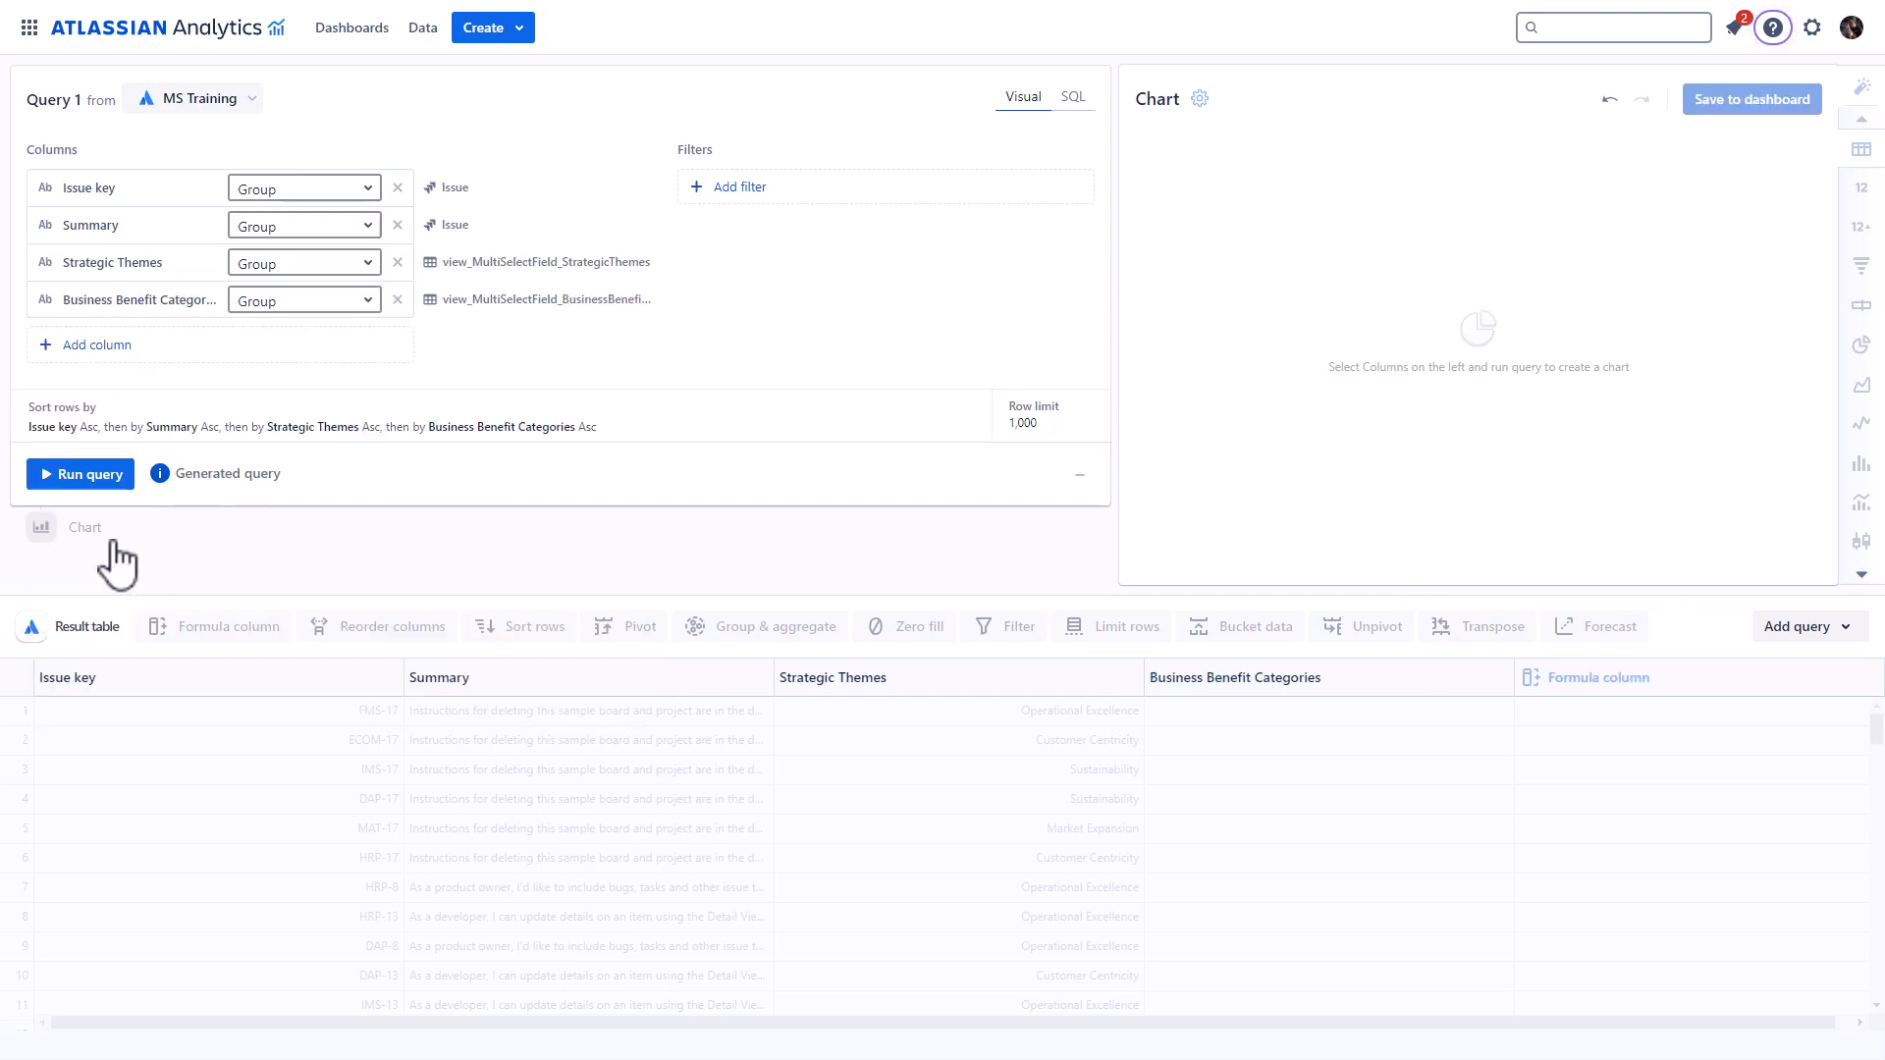
pyautogui.click(97, 473)
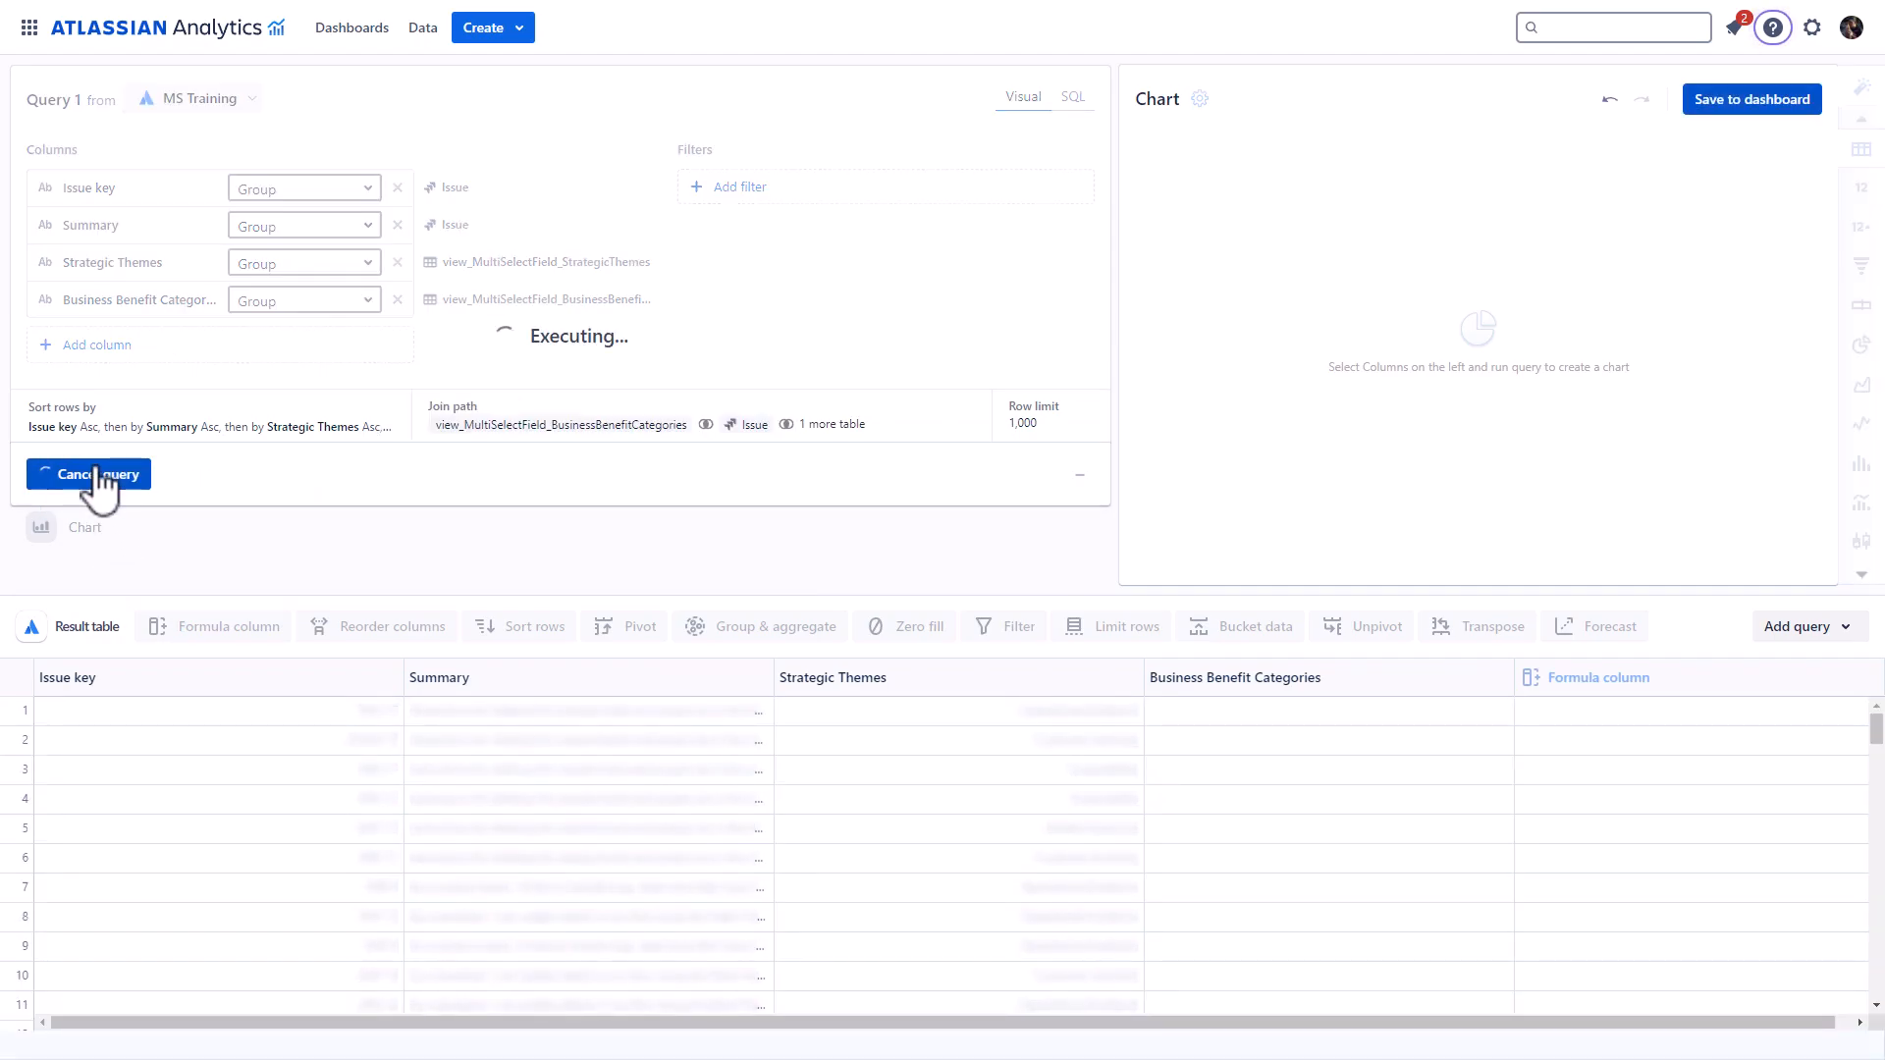
# - Filter the query to Strategic Themes that are one of Customer Centricity, Market Expansion or Sustainability
pyautogui.click(734, 189)
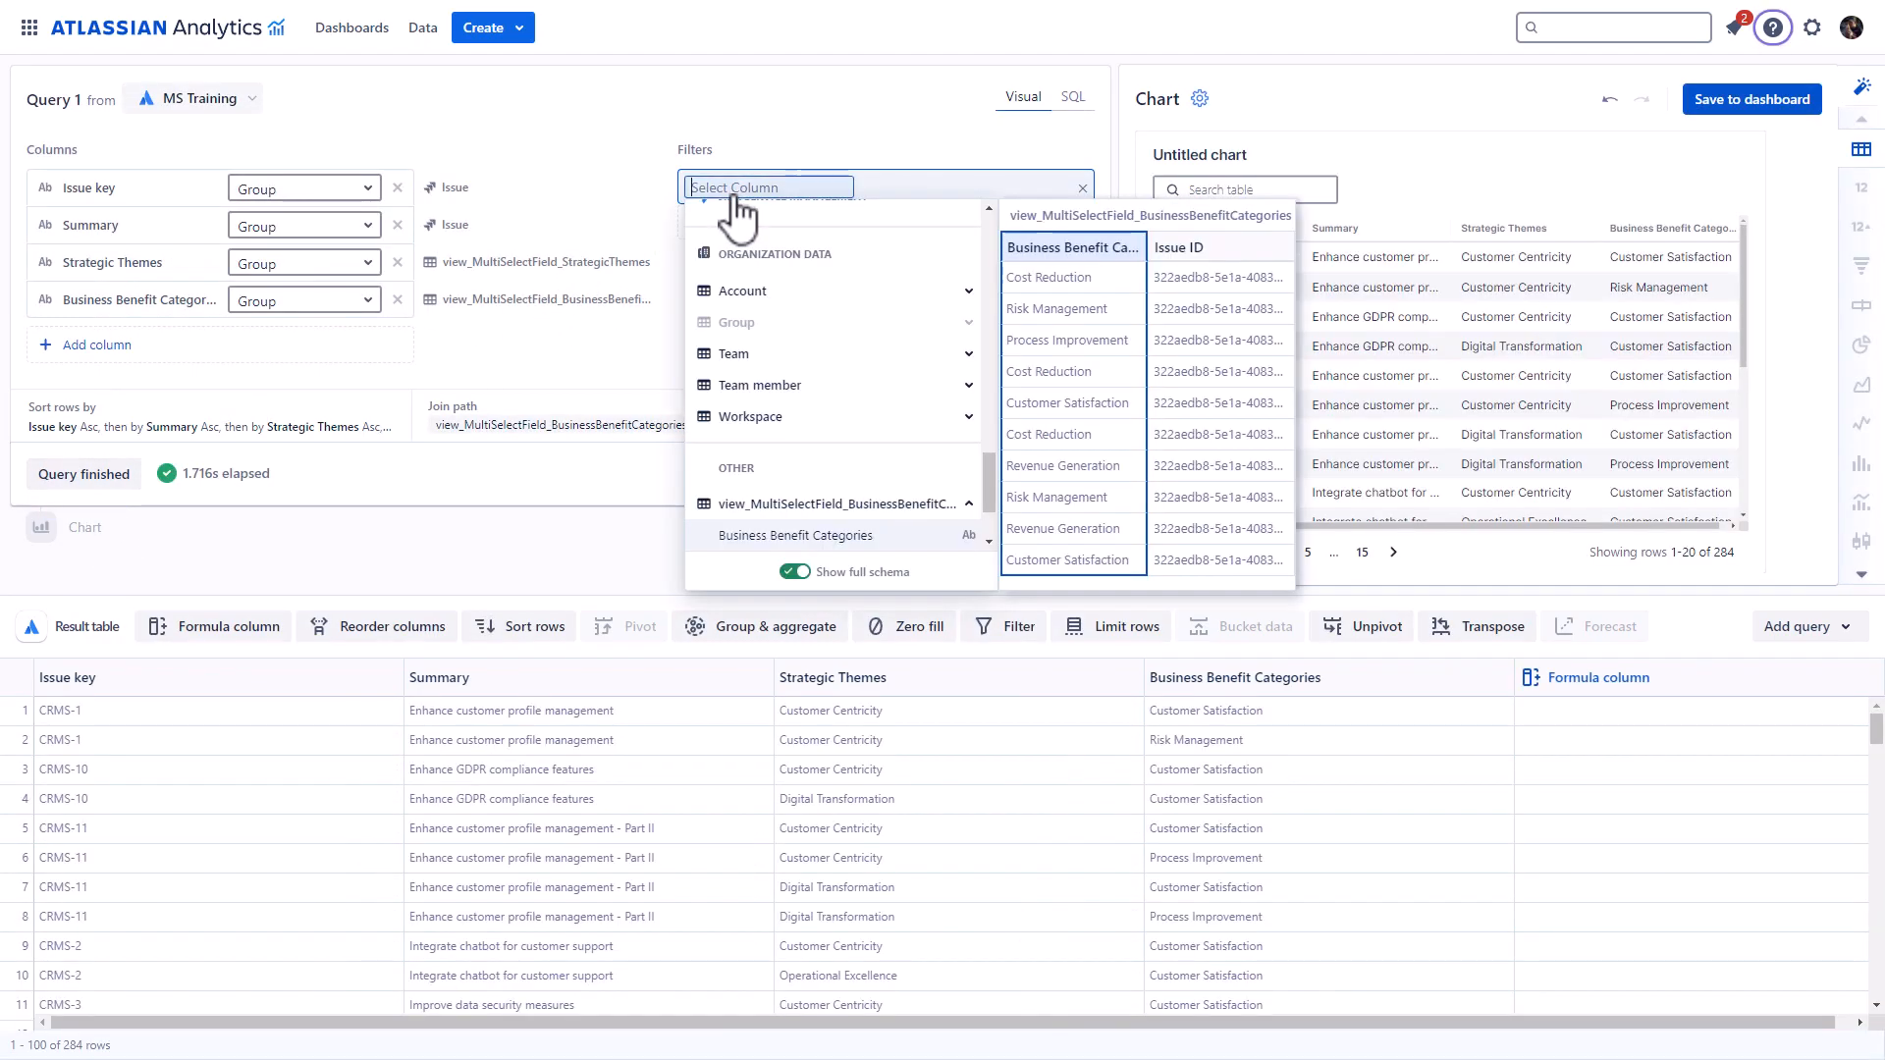
pyautogui.scroll(-2, 767, 482)
pyautogui.click(767, 482)
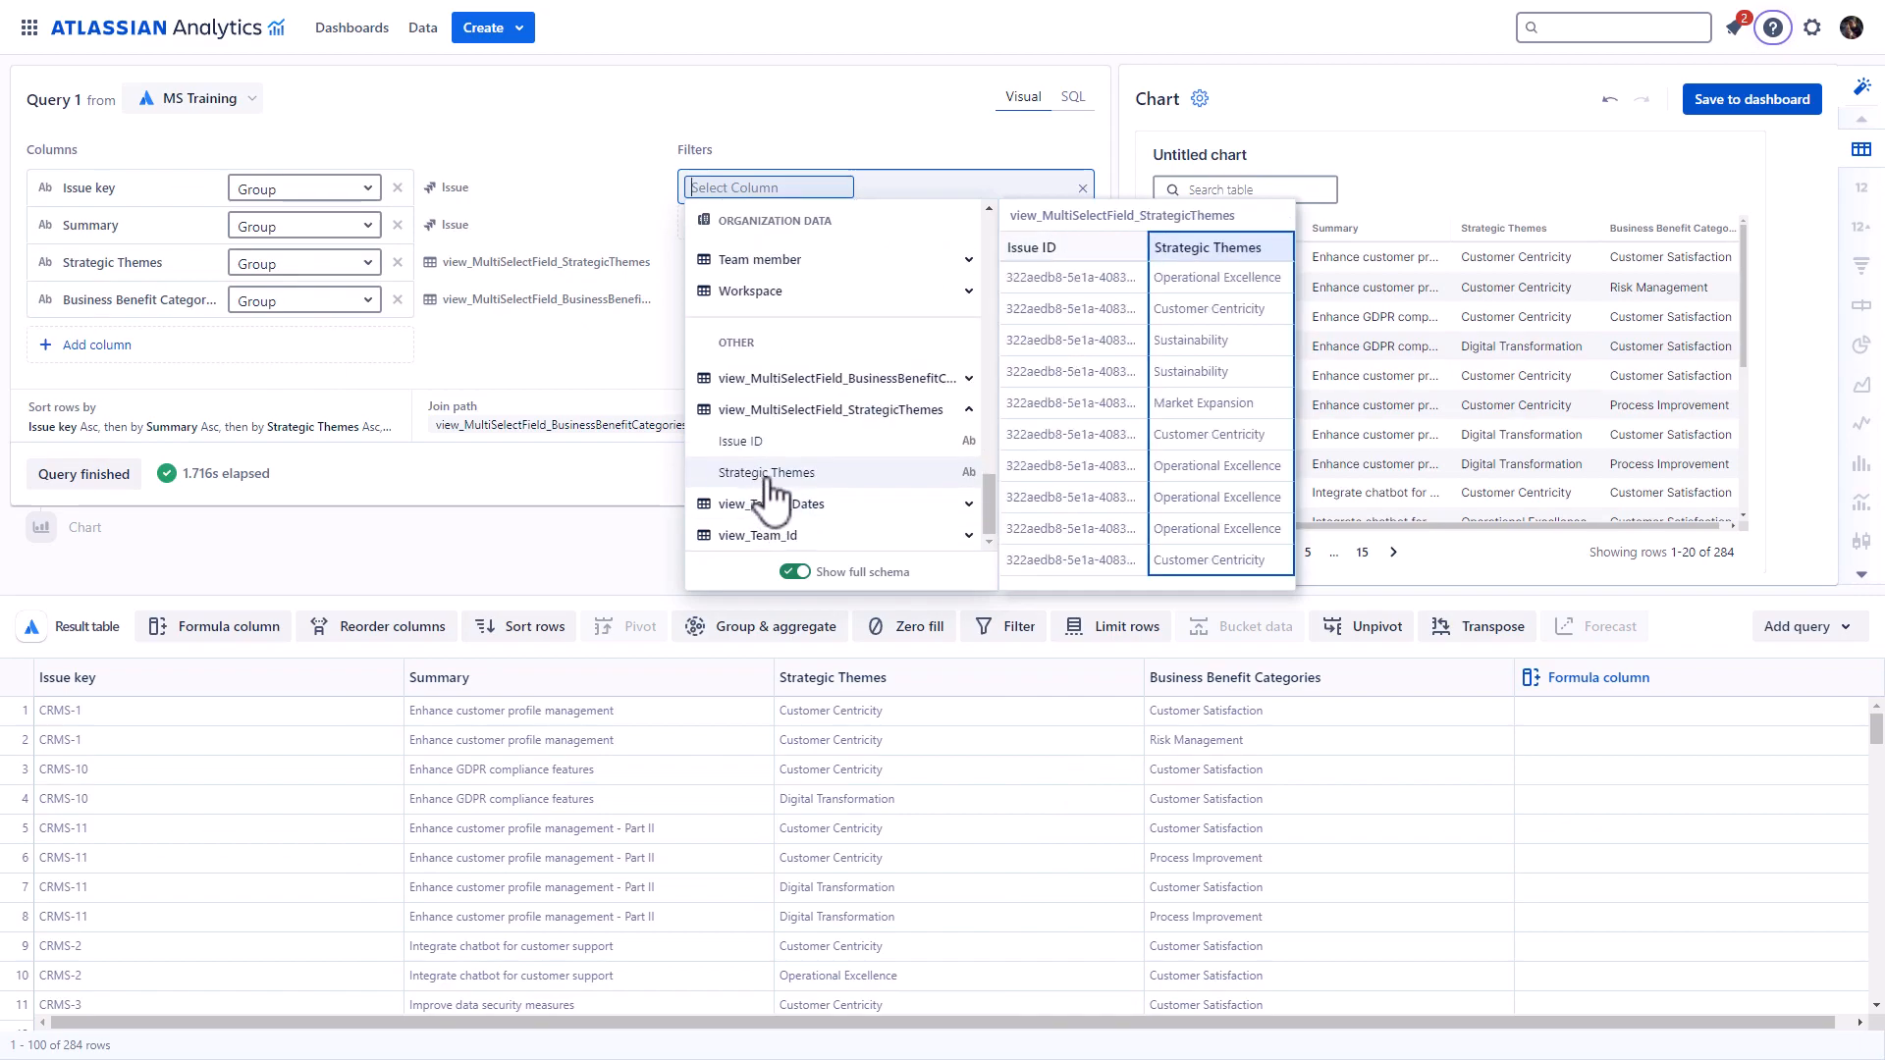
pyautogui.click(767, 477)
pyautogui.click(844, 244)
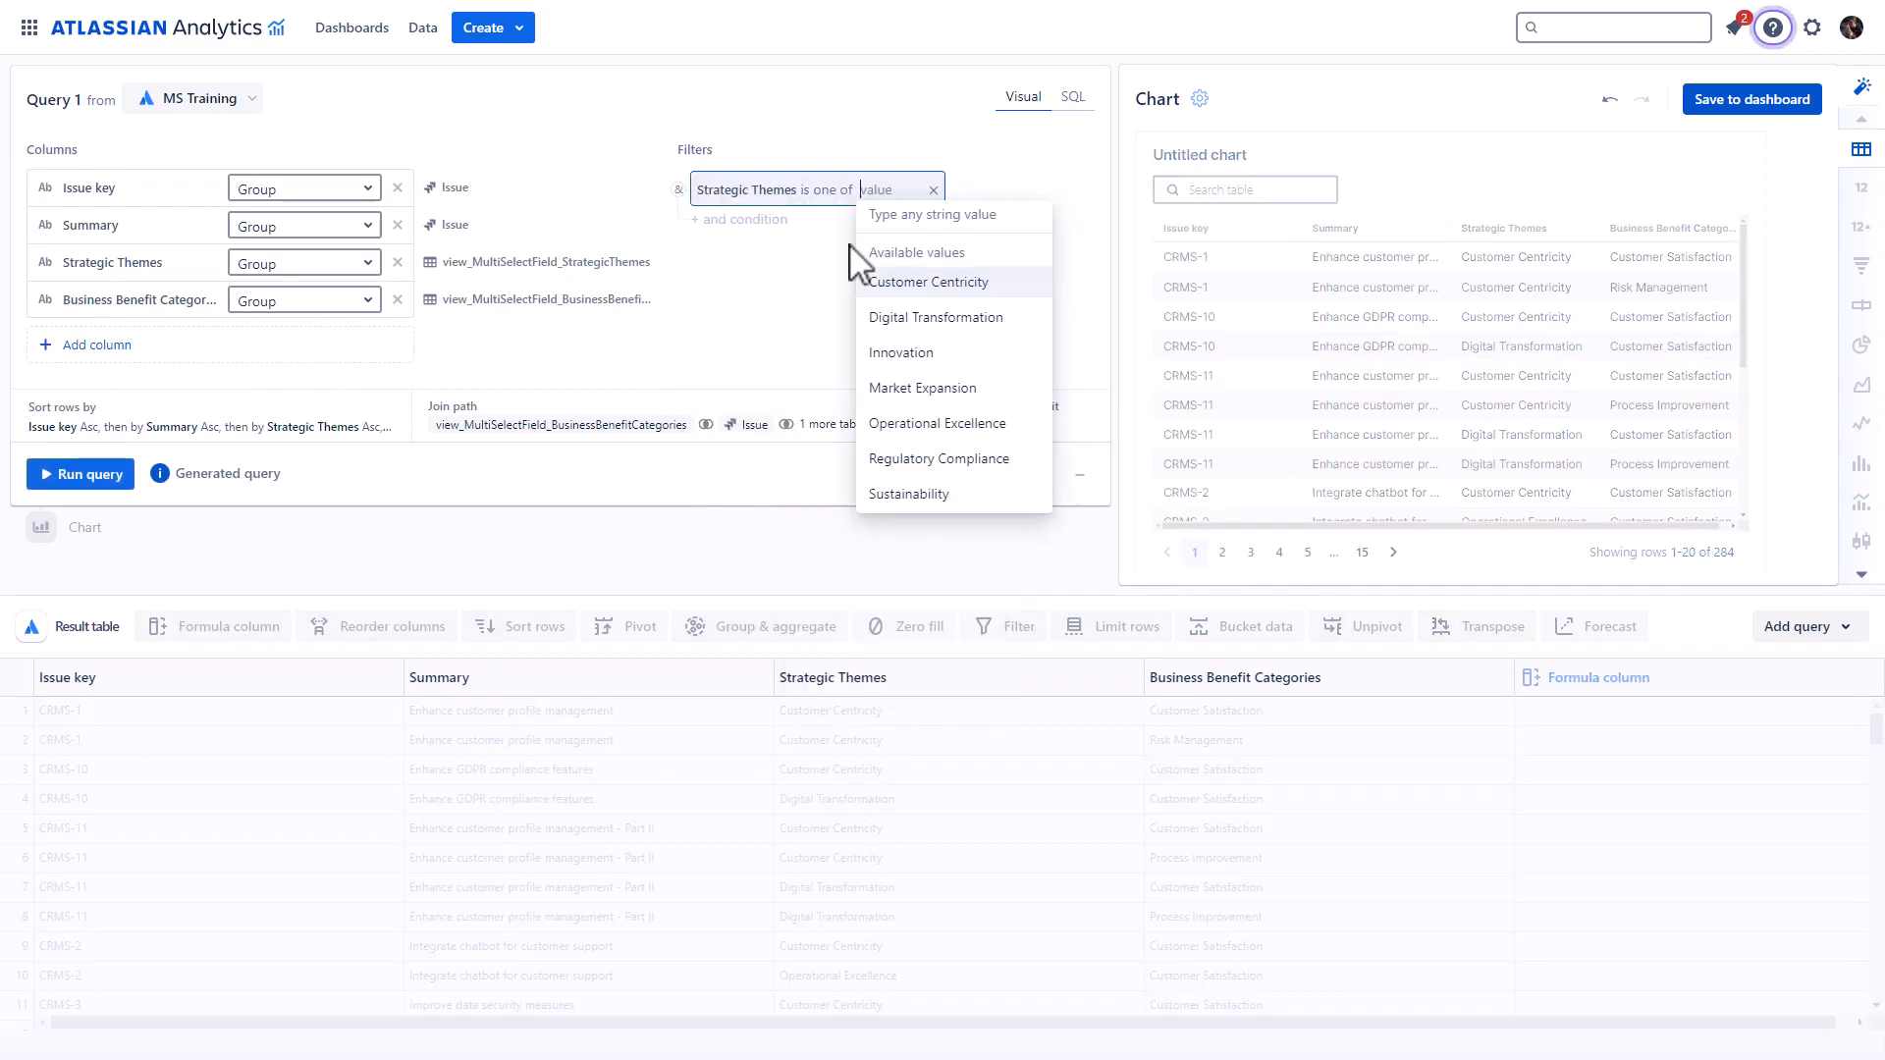
pyautogui.click(896, 301)
pyautogui.click(795, 405)
pyautogui.click(872, 511)
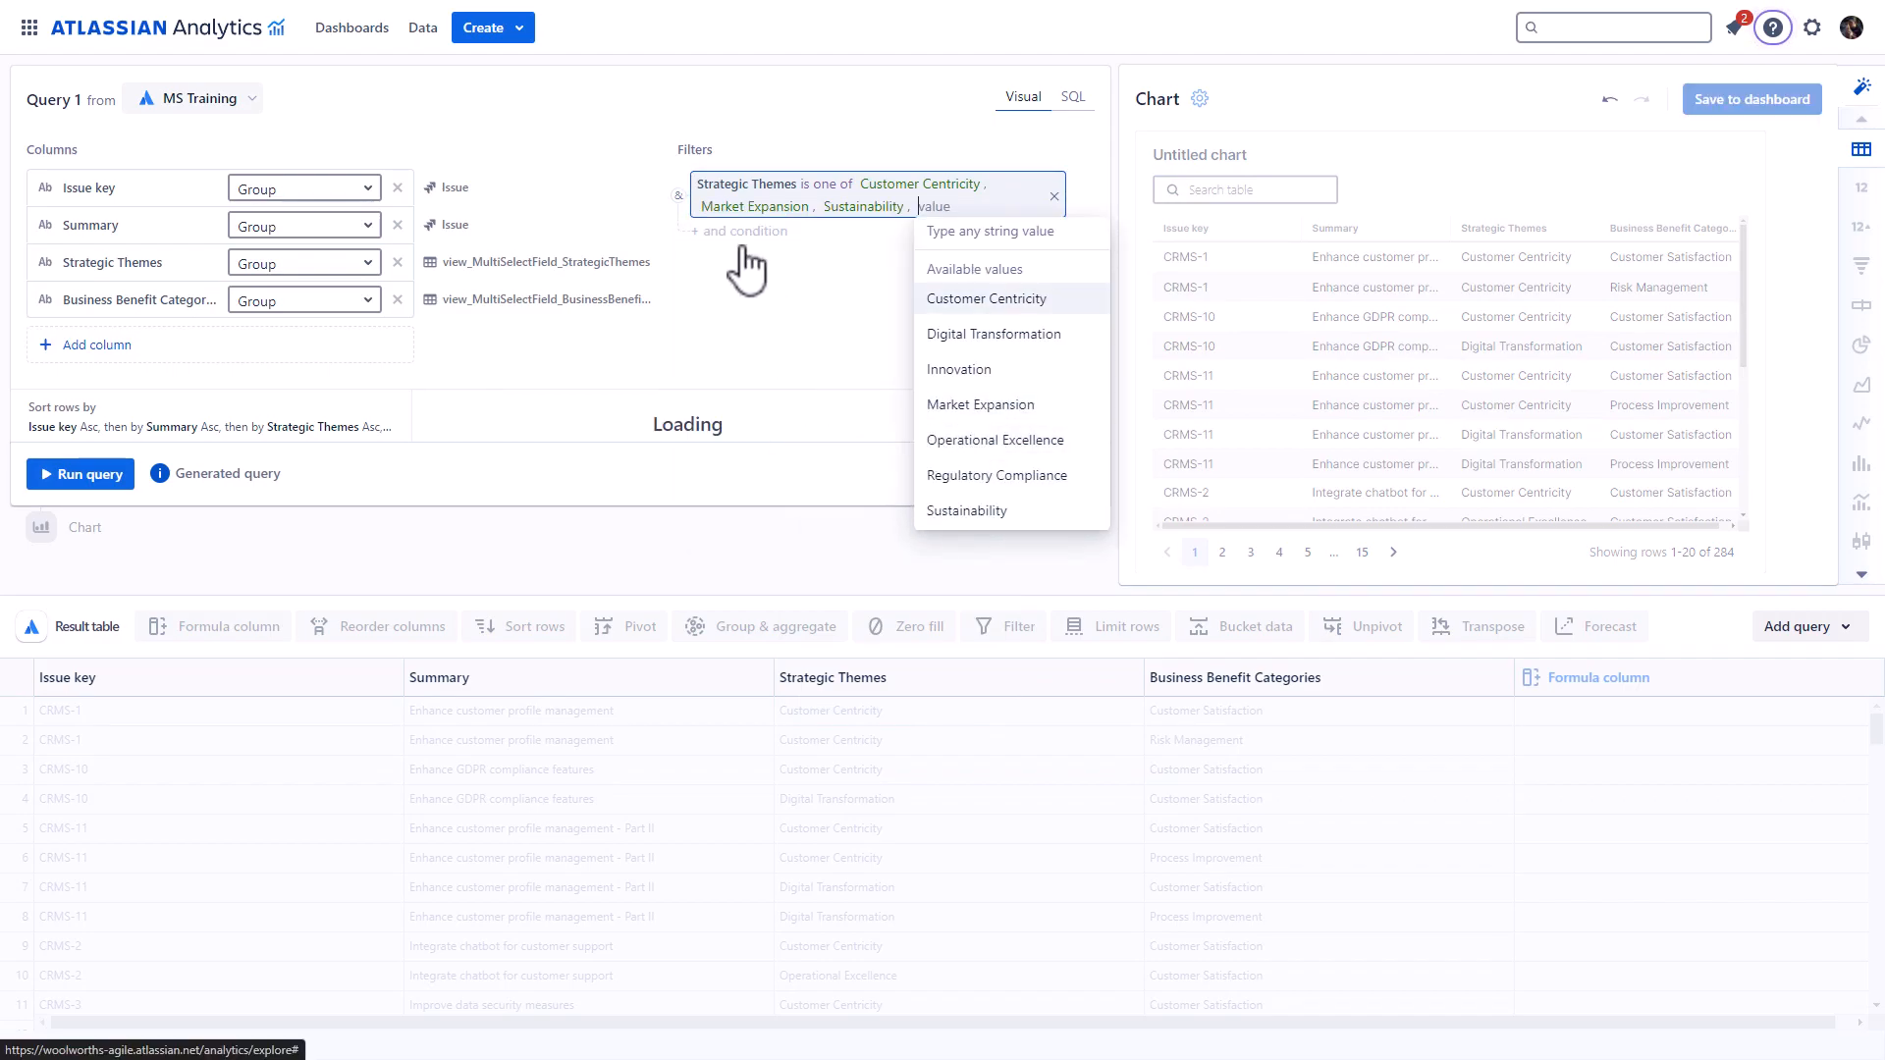
# - Add an and-condition filtering Business Benefit Categories to one of Brand Enhancement, Compliance or Revenue Generation
pyautogui.click(738, 233)
pyautogui.click(764, 531)
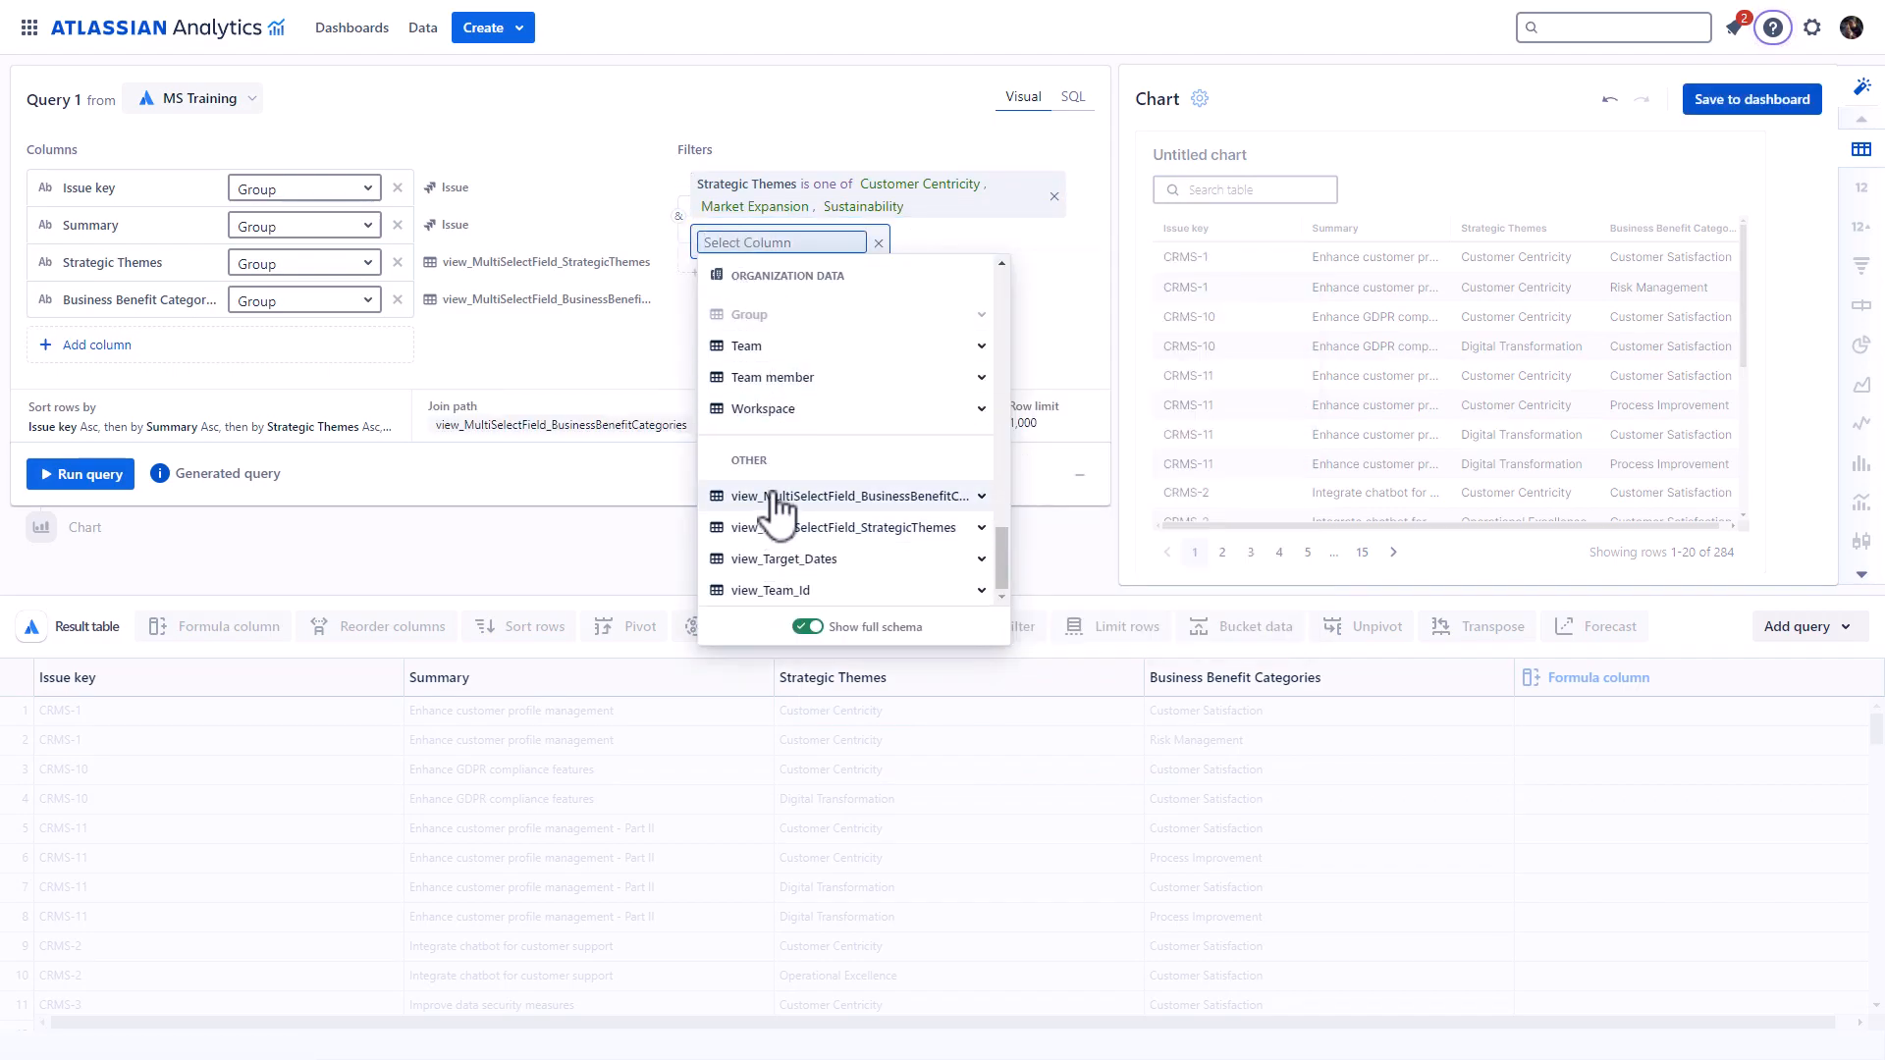
pyautogui.click(770, 496)
pyautogui.click(772, 530)
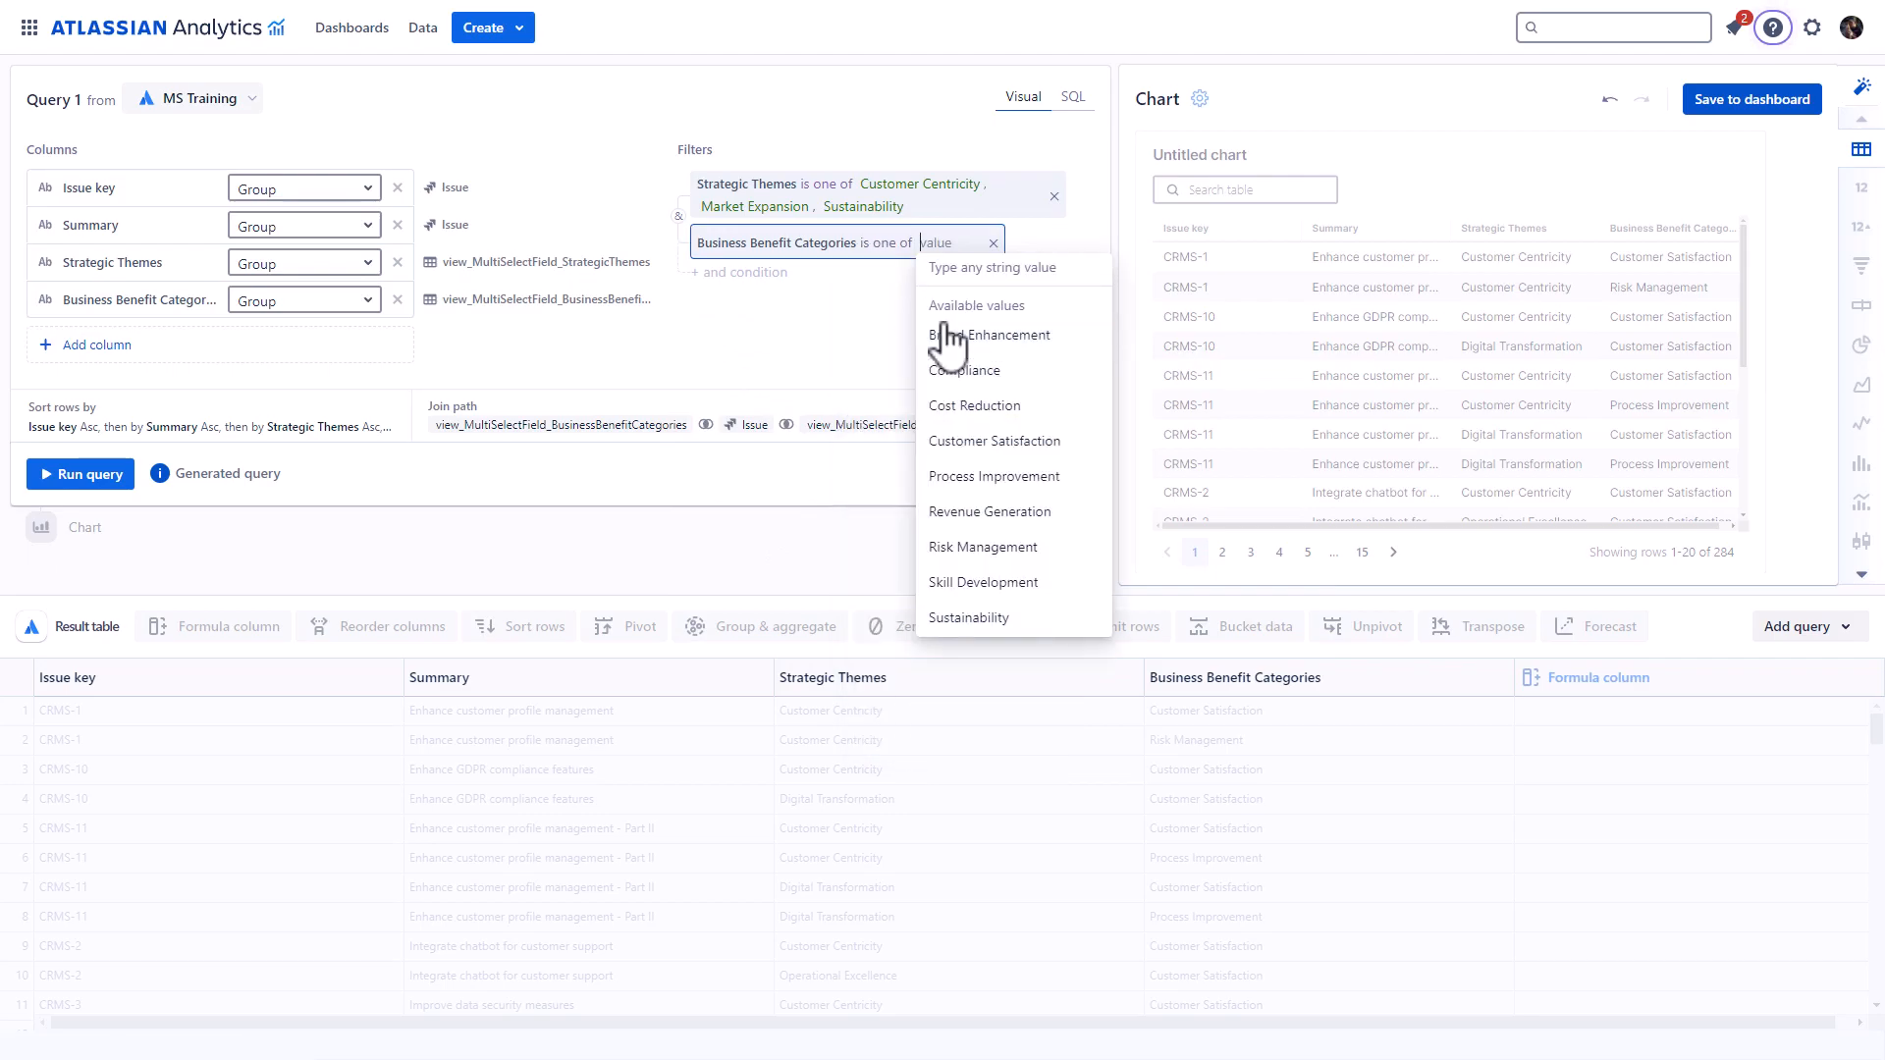
pyautogui.click(950, 337)
pyautogui.click(918, 393)
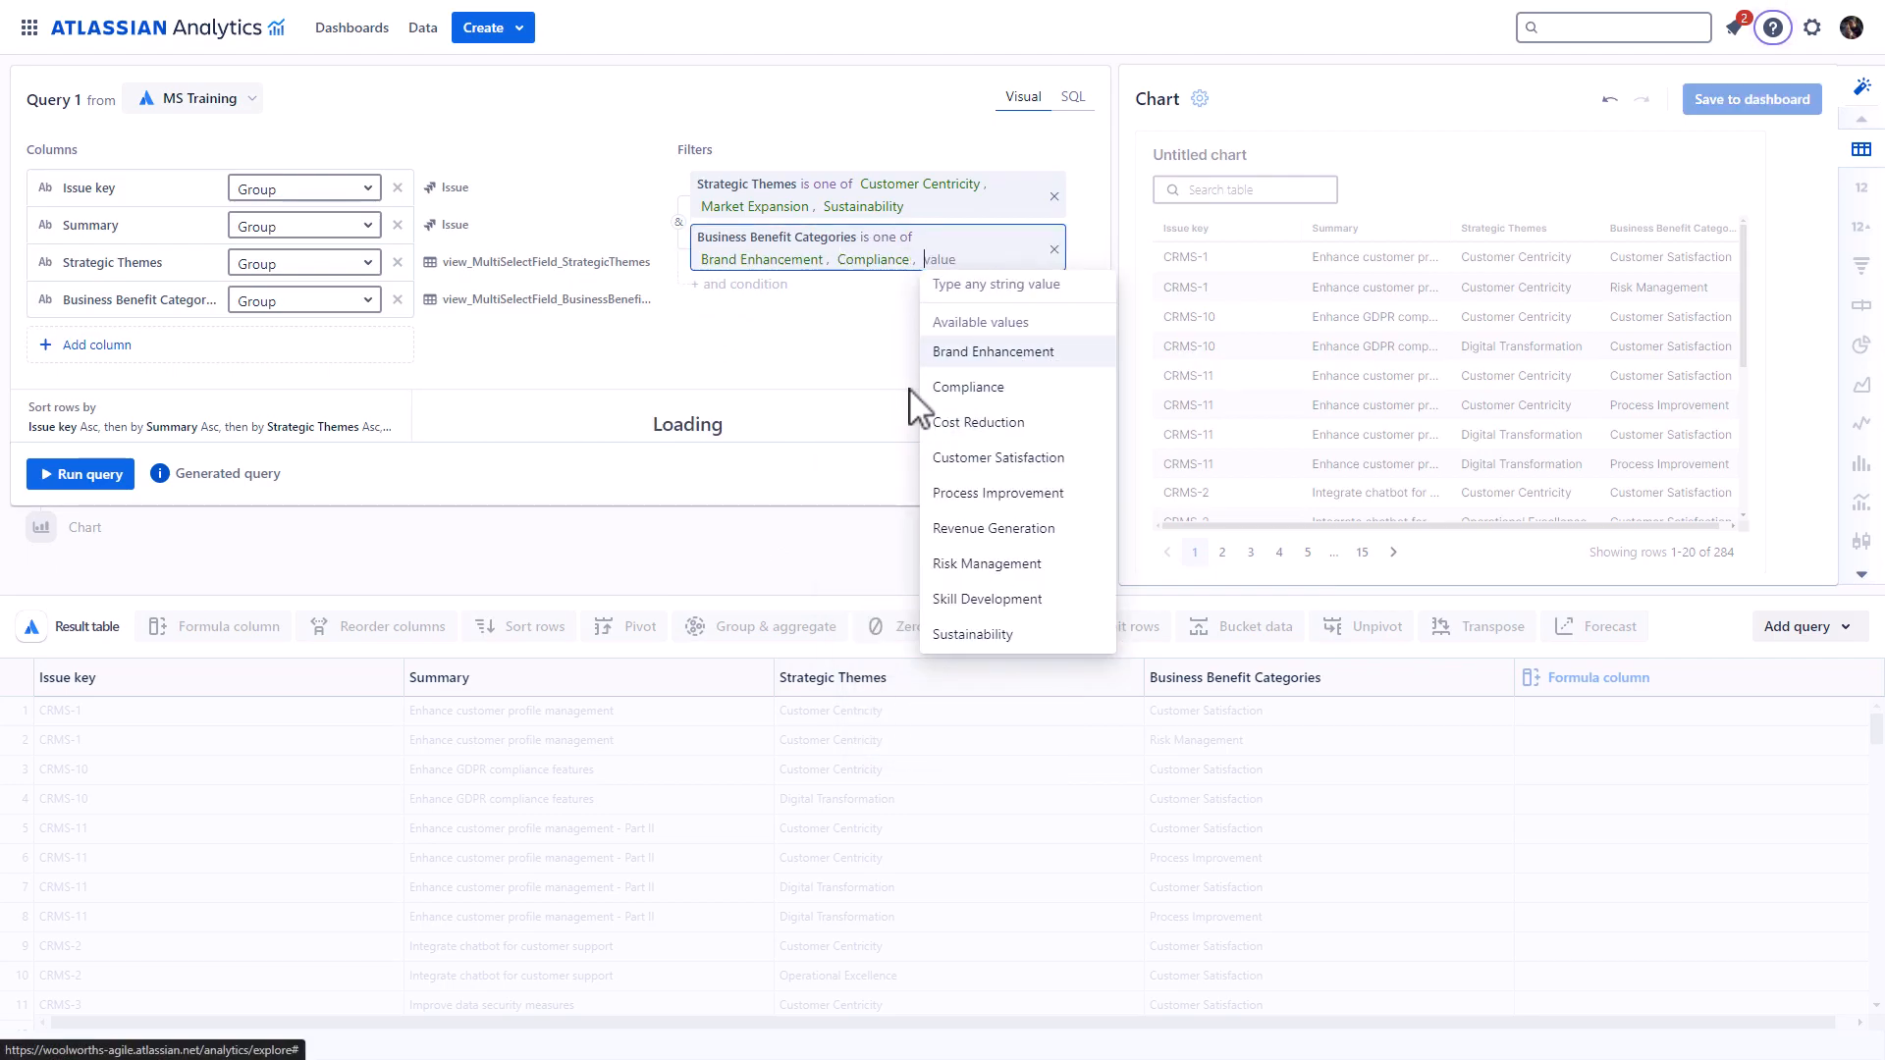
pyautogui.click(975, 533)
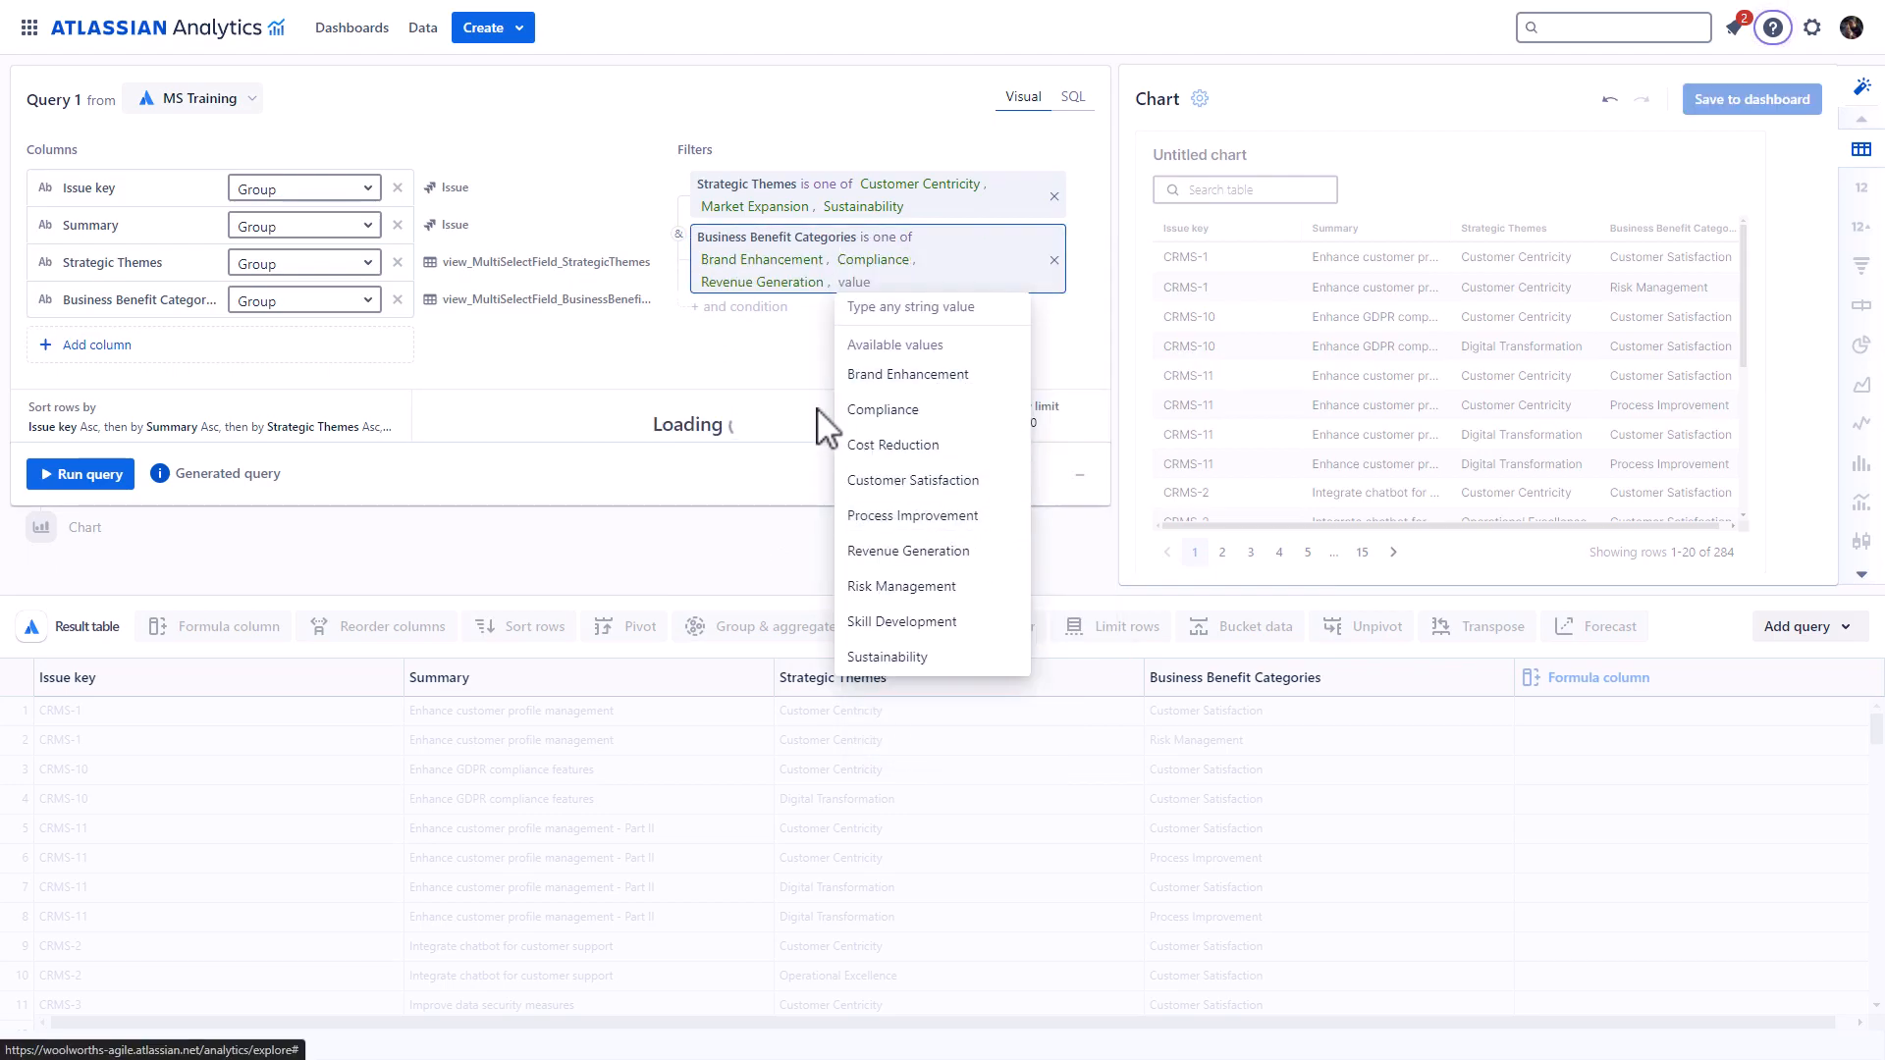
pyautogui.click(707, 379)
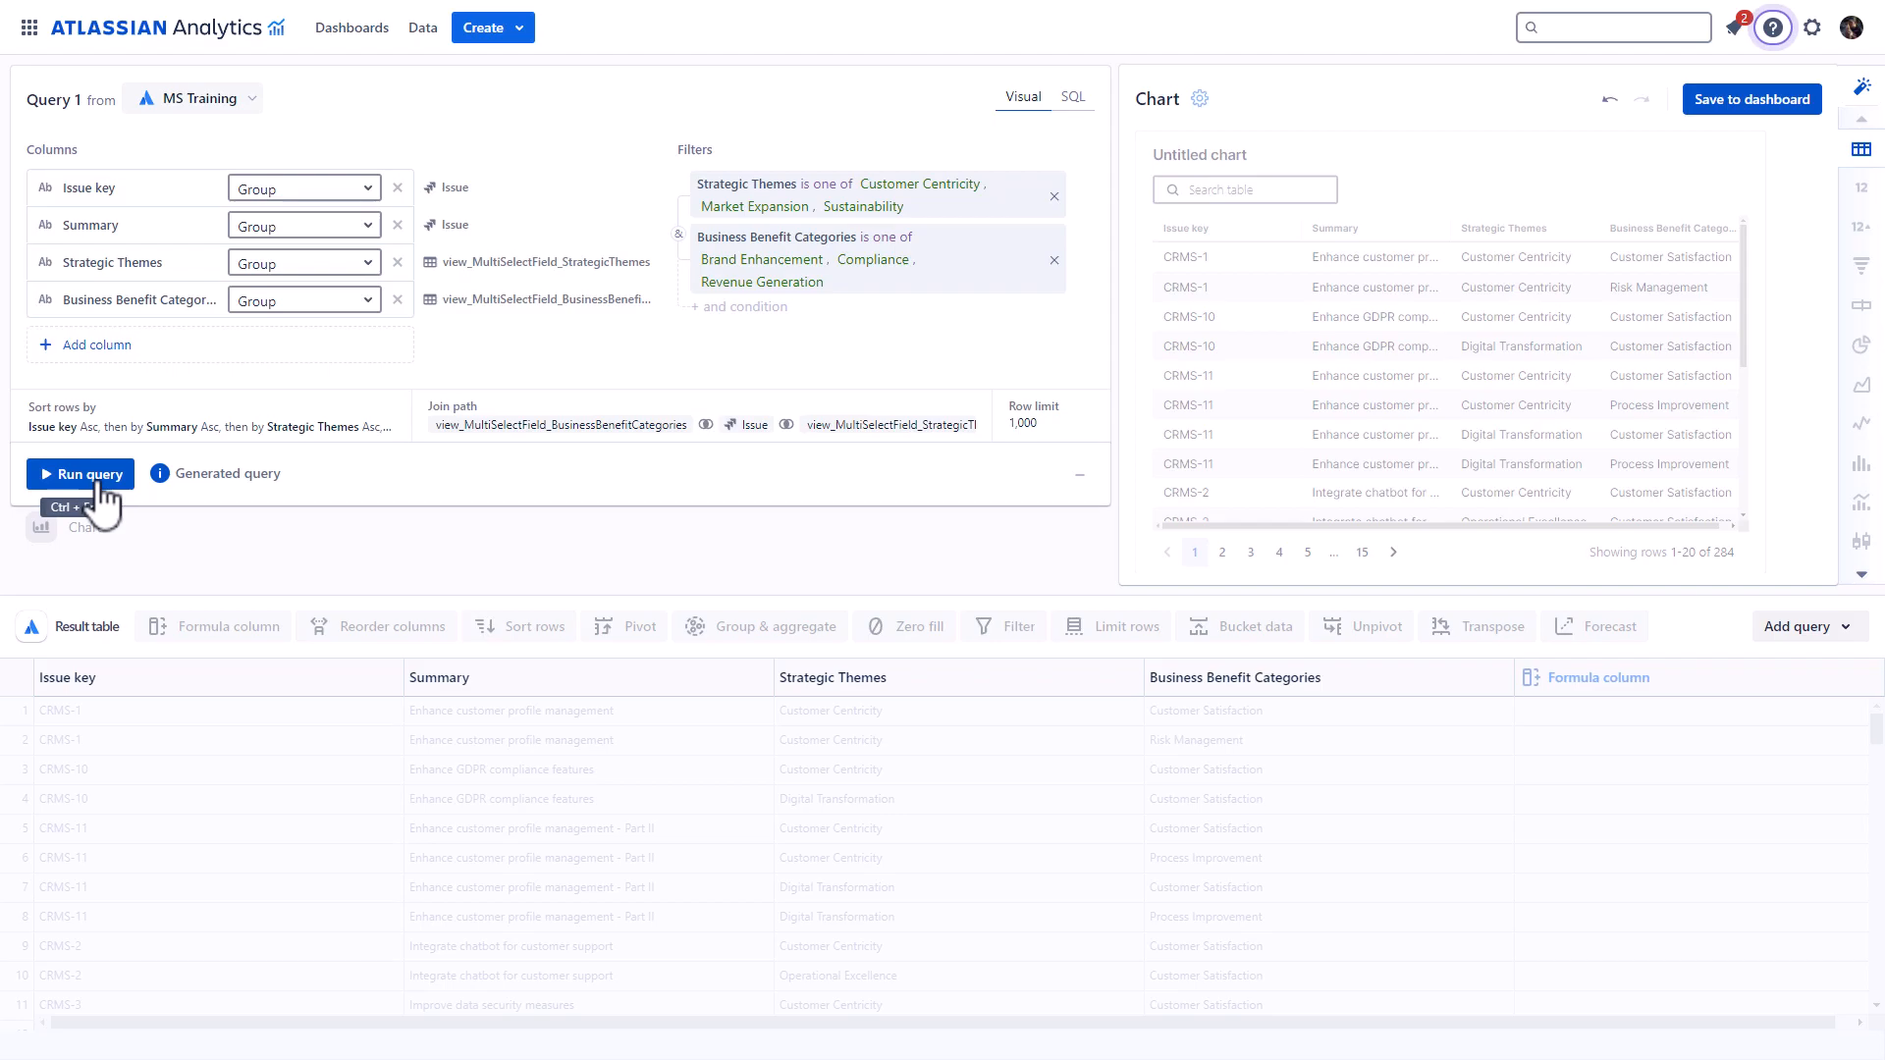
# - Review the join path between the two custom tables and Issue, and run the filtered query
pyautogui.click(678, 424)
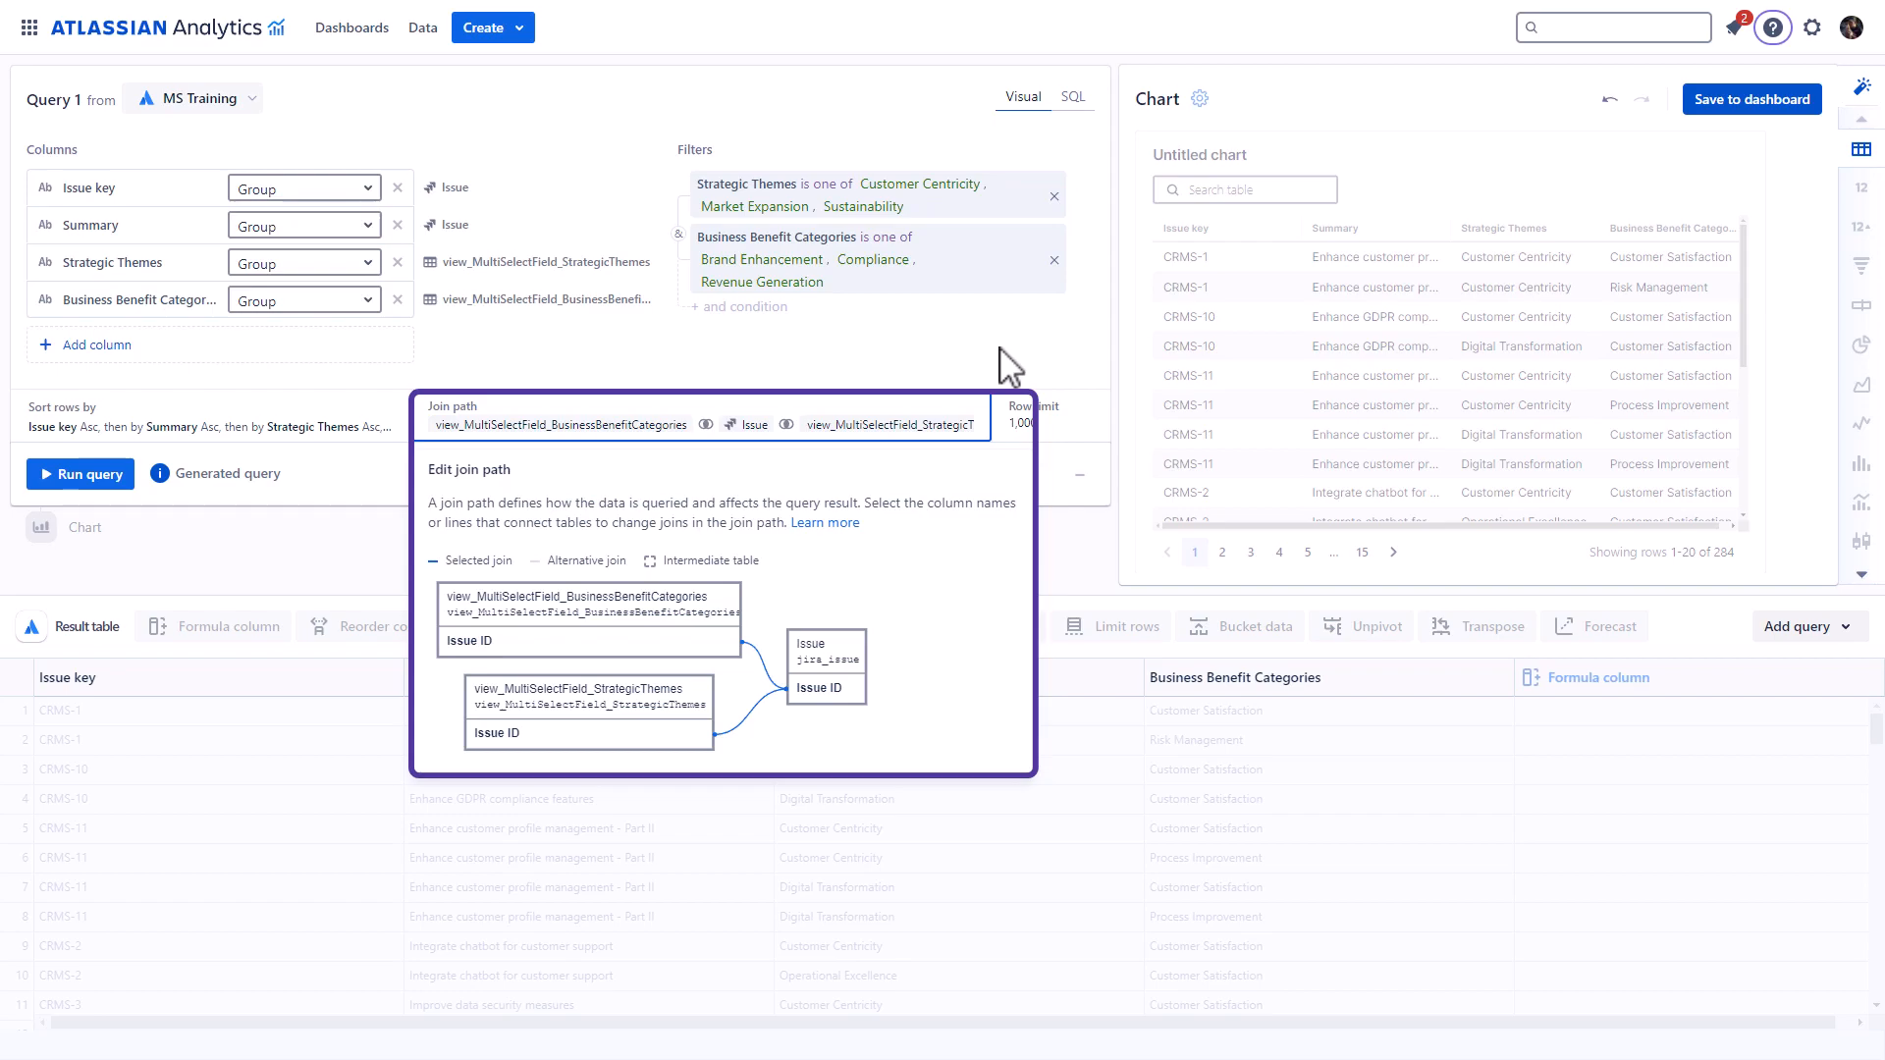
pyautogui.click(108, 475)
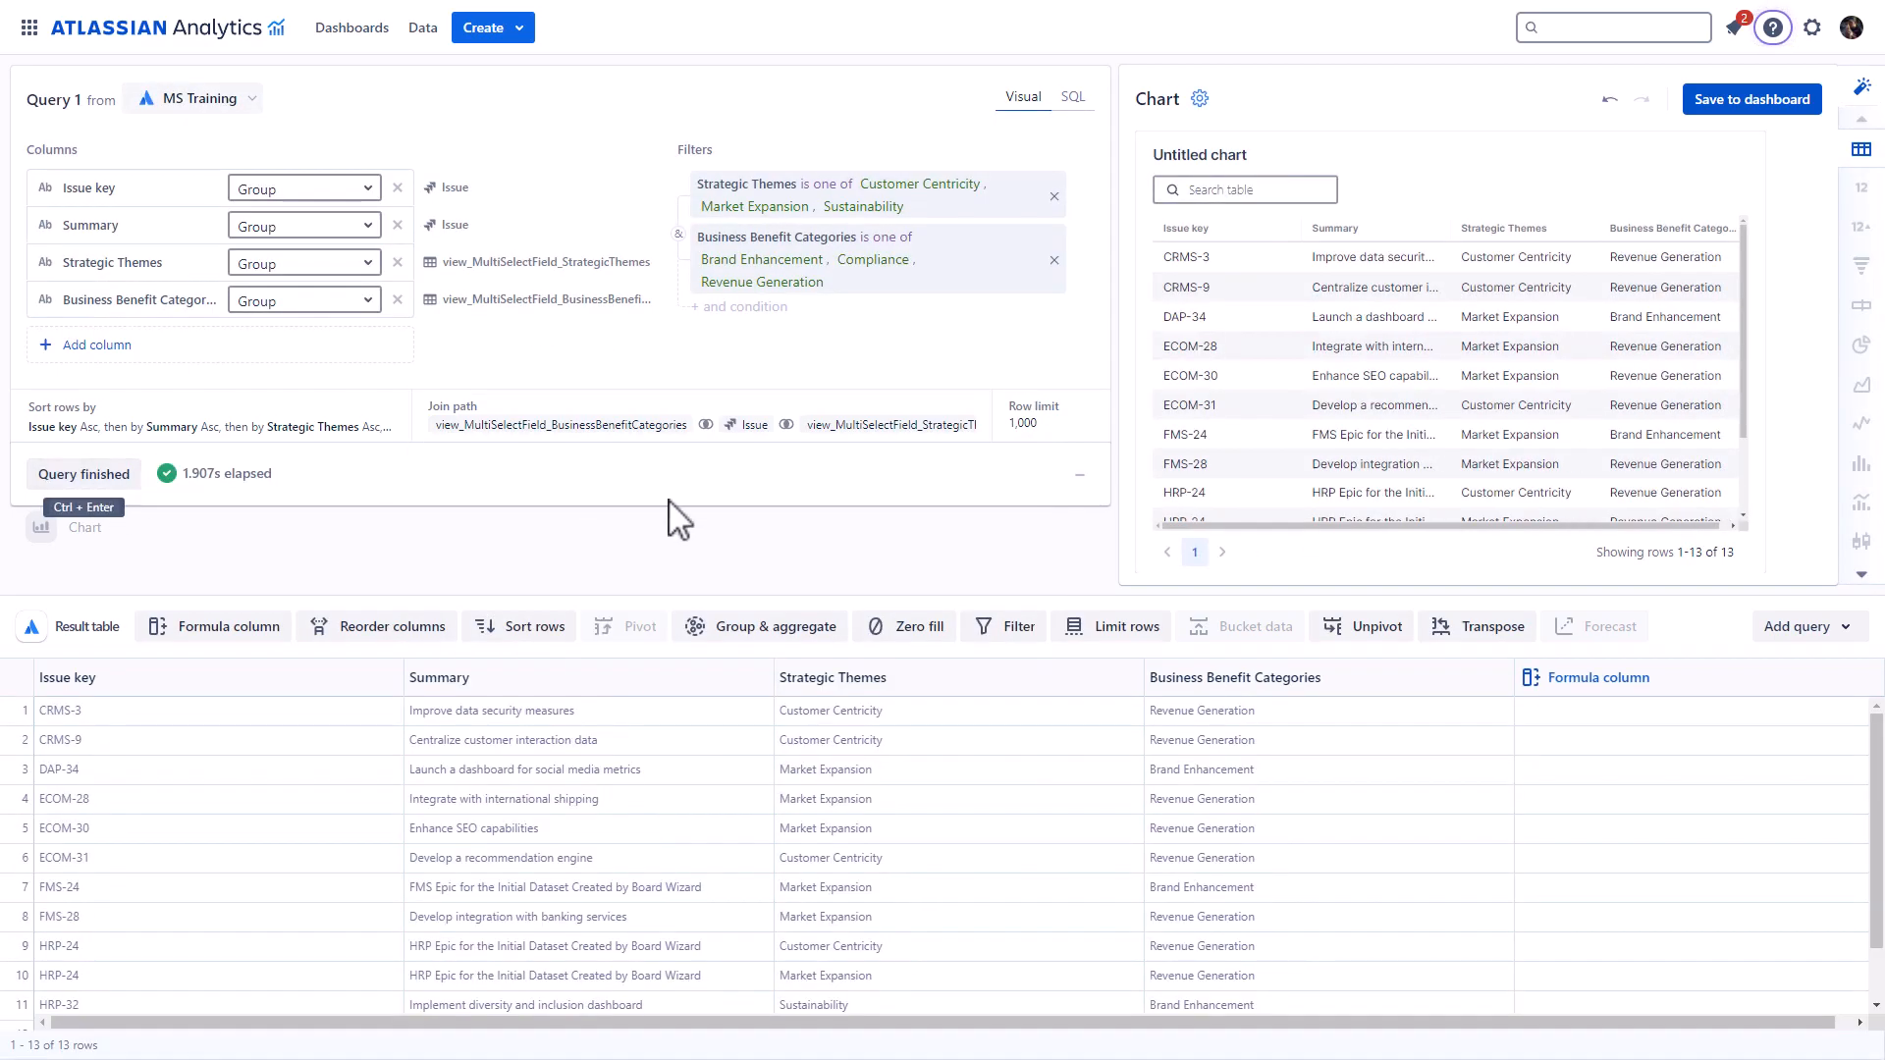
# - Add a Group & aggregate step that concatenates Business Benefit Categories and Strategic Themes, and save it
pyautogui.click(815, 626)
pyautogui.click(1190, 680)
pyautogui.click(1200, 488)
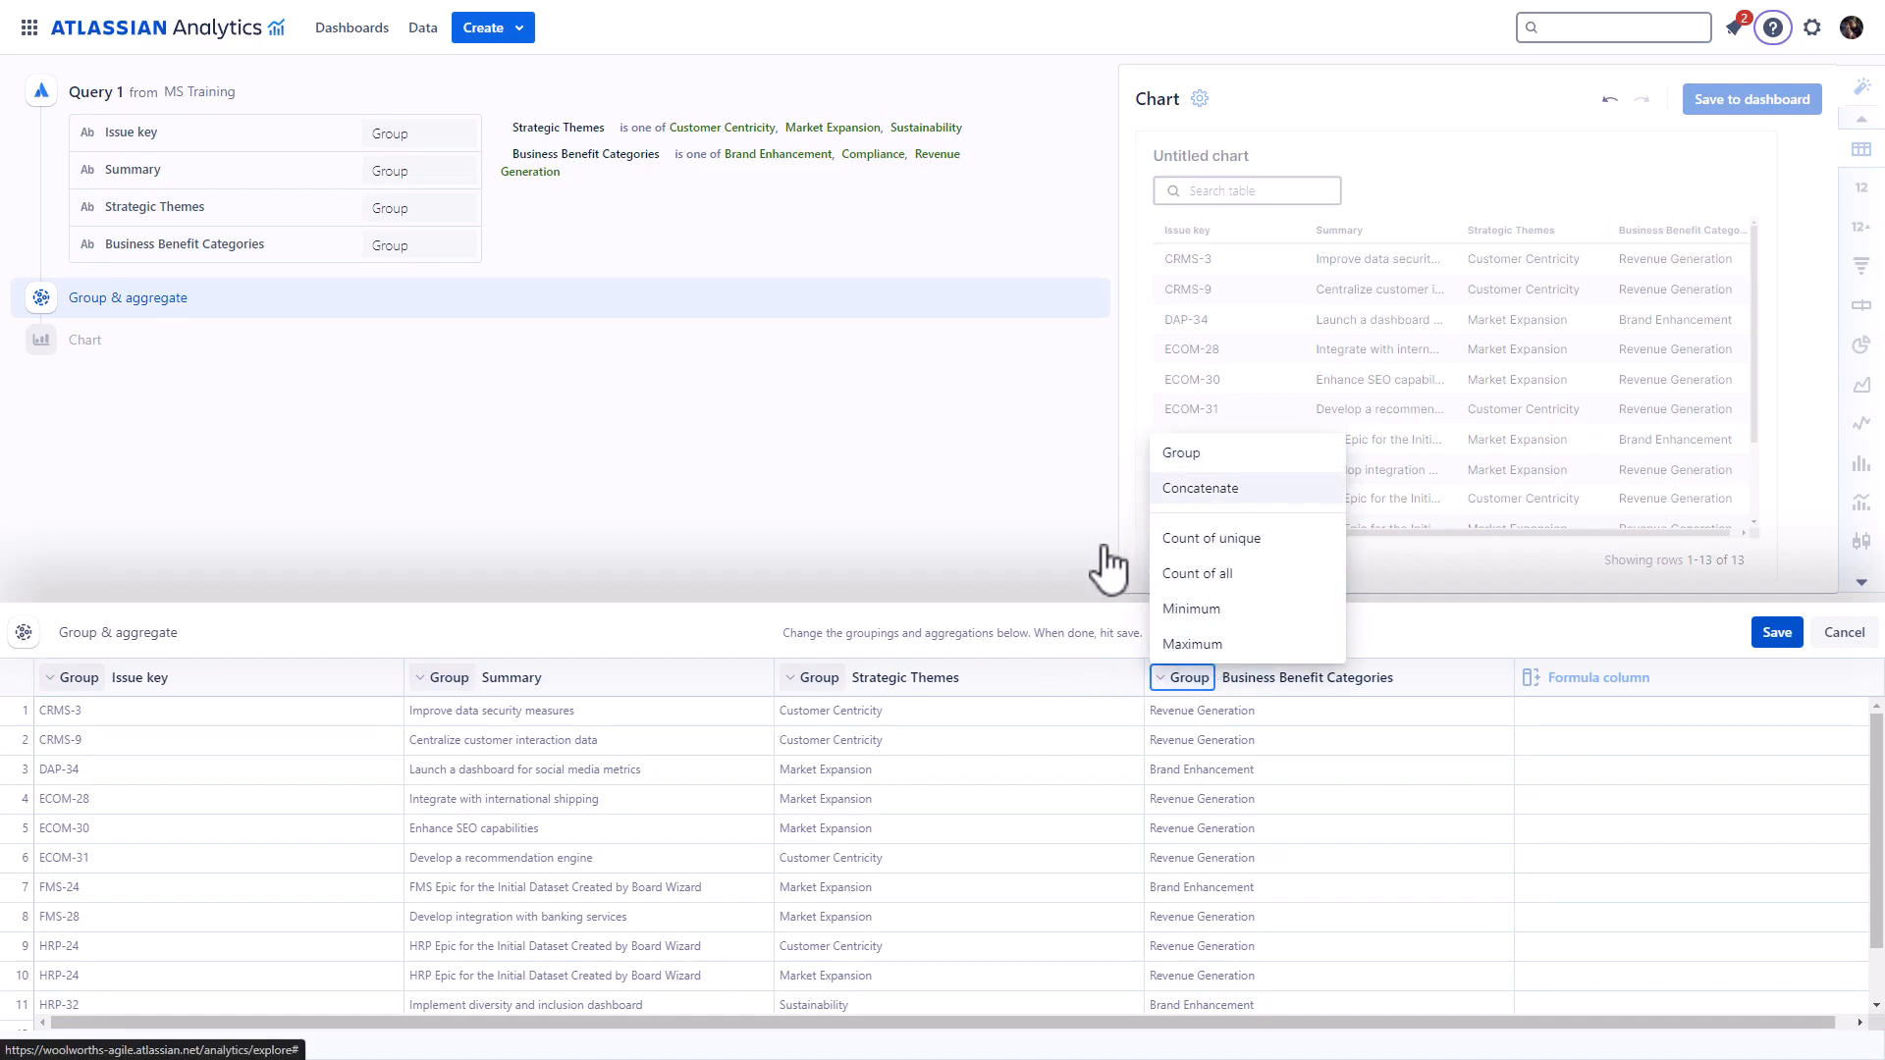
pyautogui.click(819, 677)
pyautogui.click(835, 488)
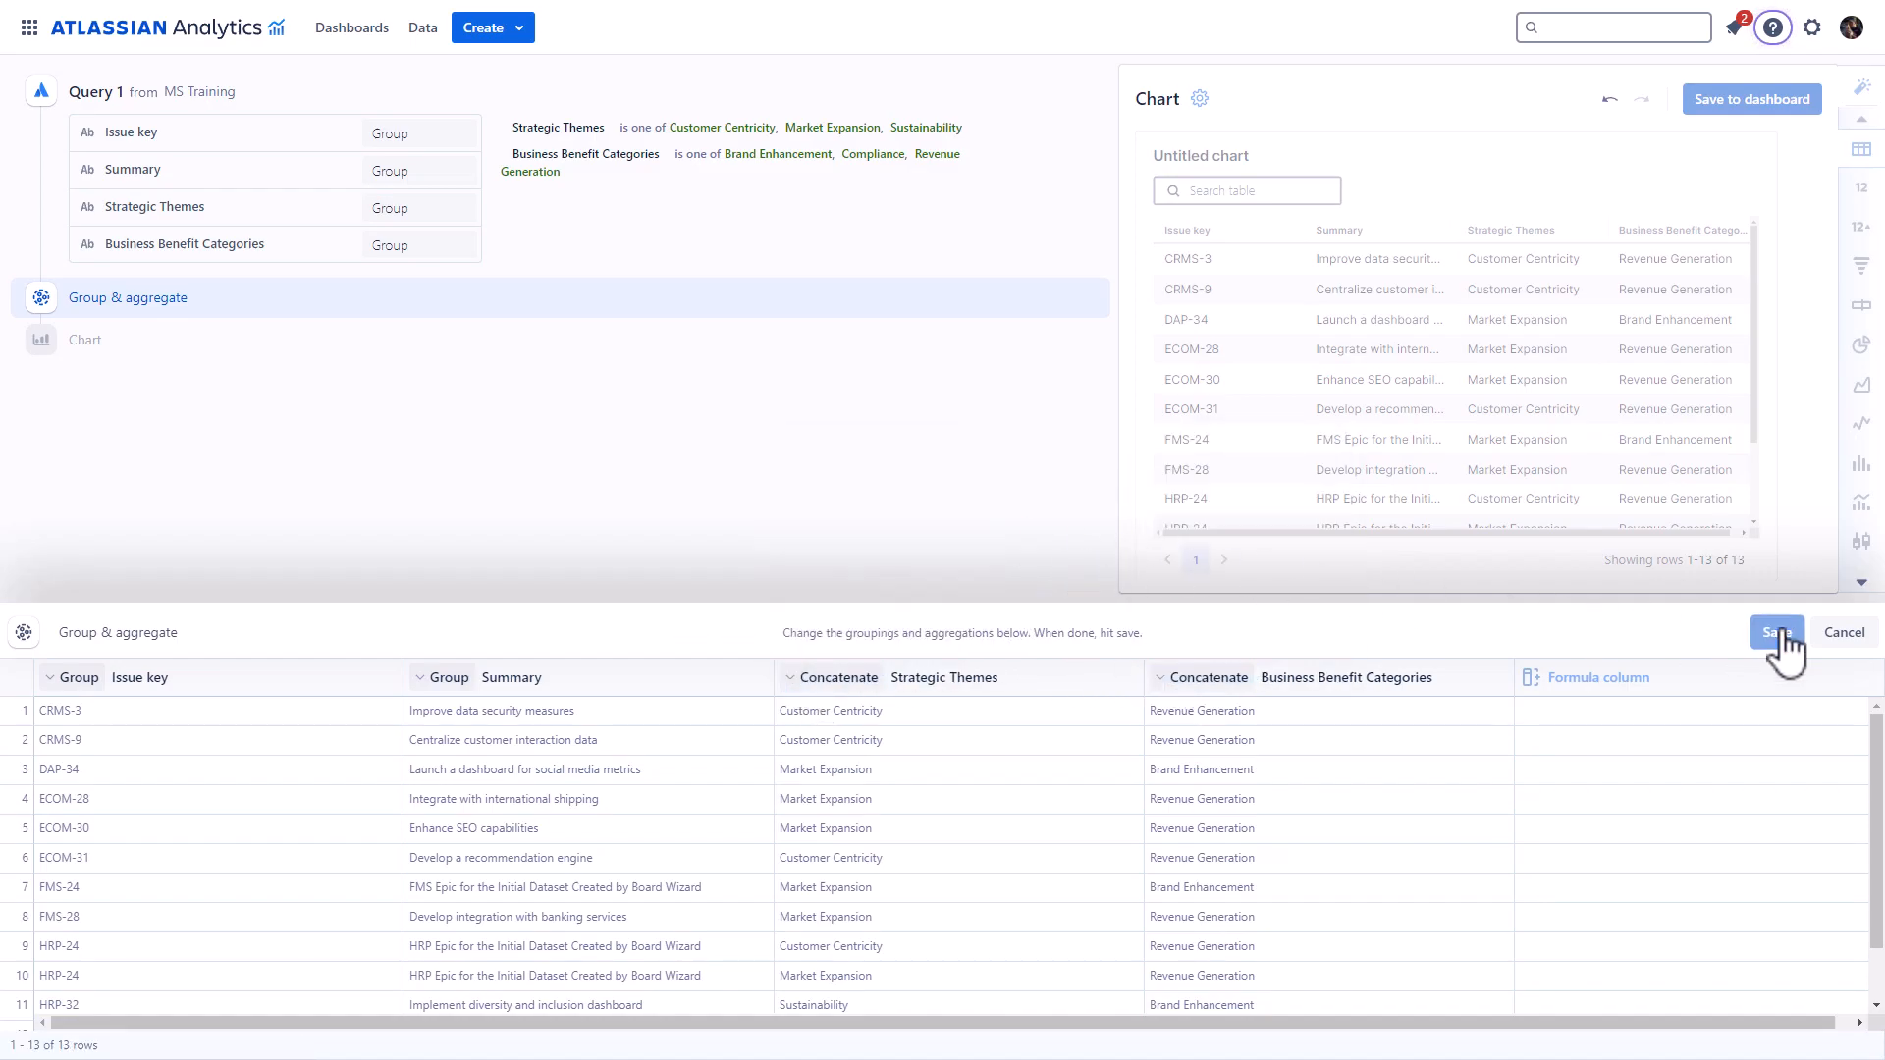
pyautogui.click(1779, 634)
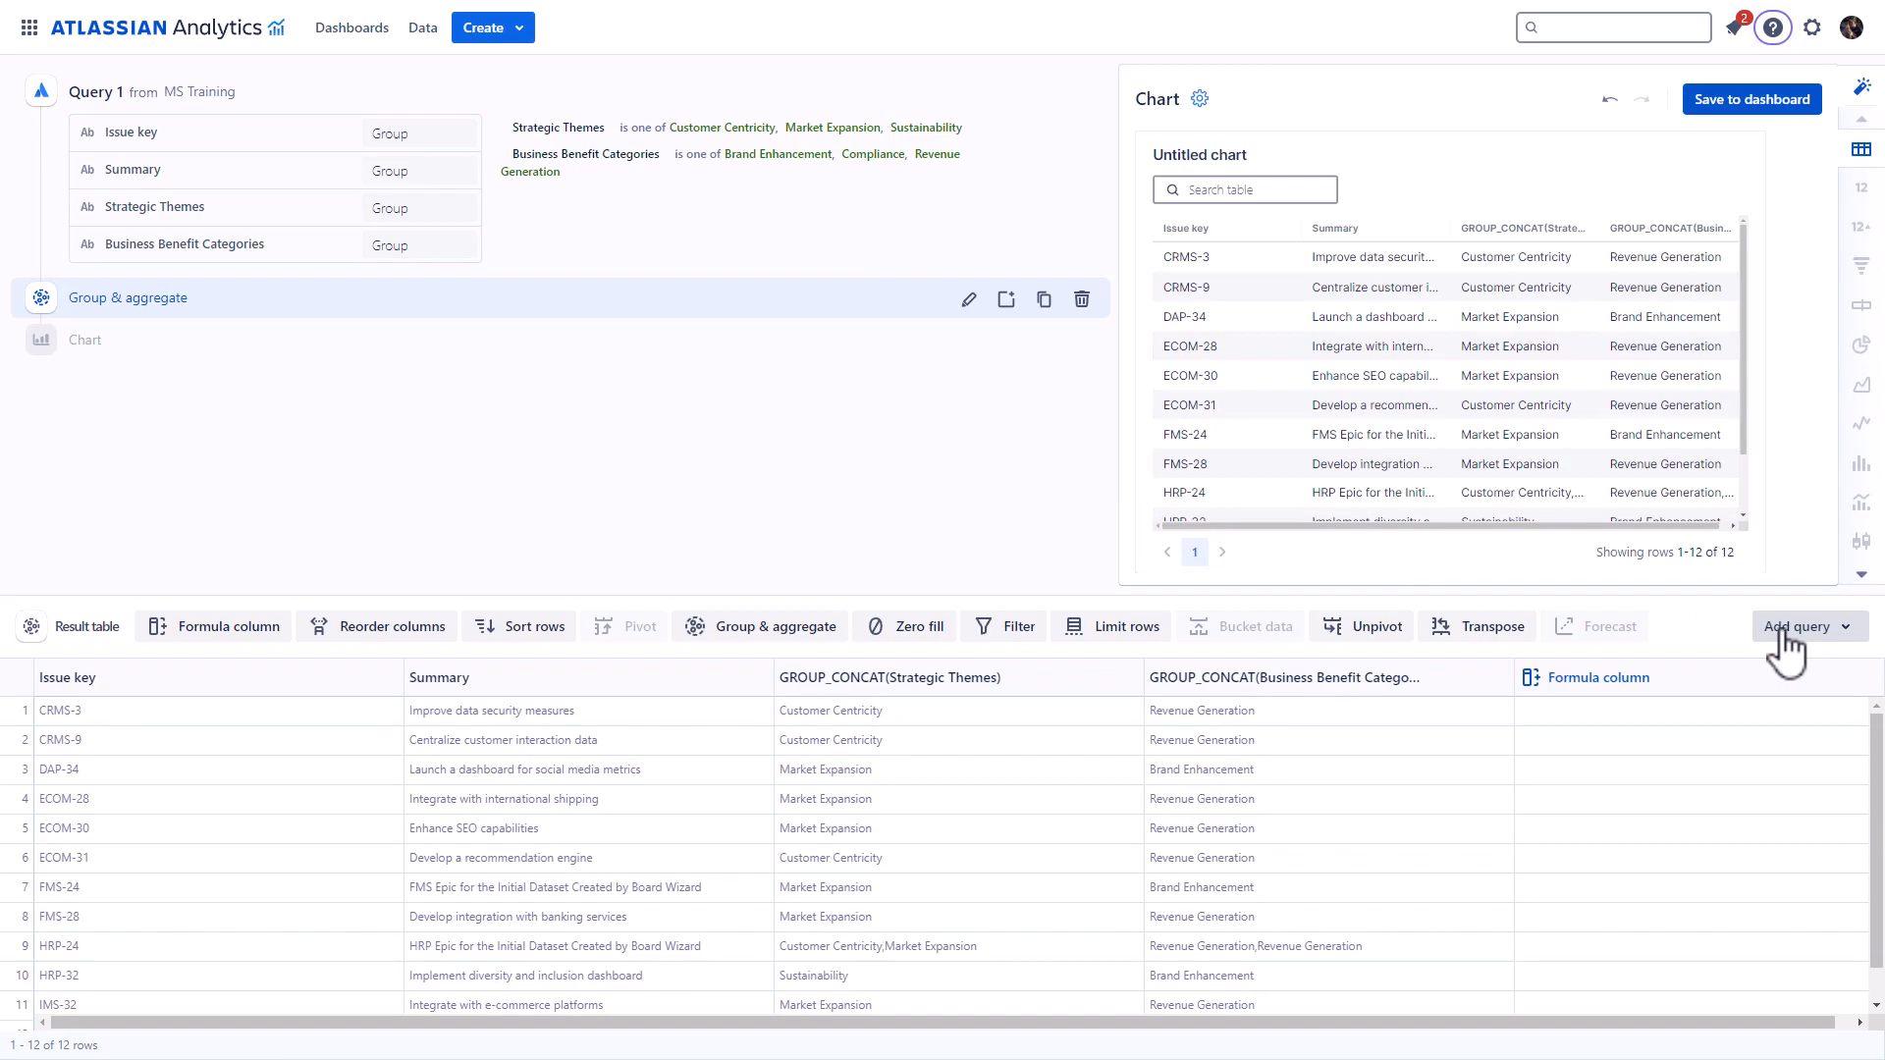